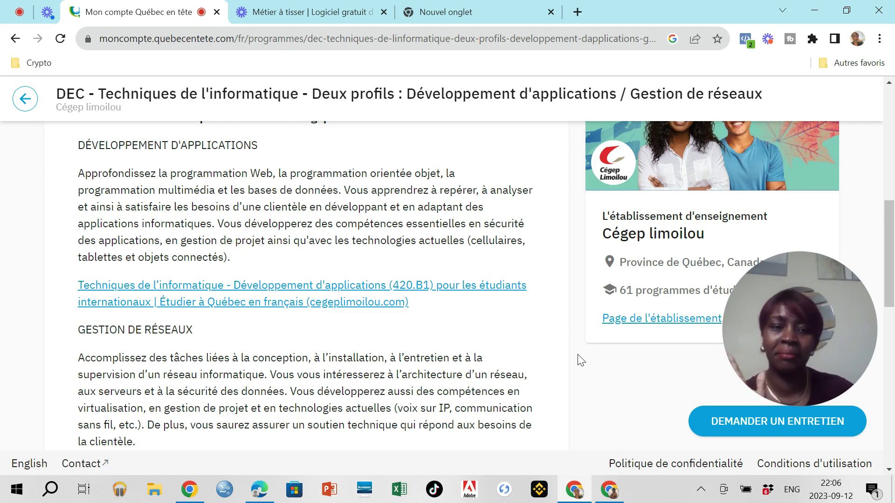
Step: Request an interview from the program page, which redirects to the sign-in page
left_click_drag(805, 285, 597, 402)
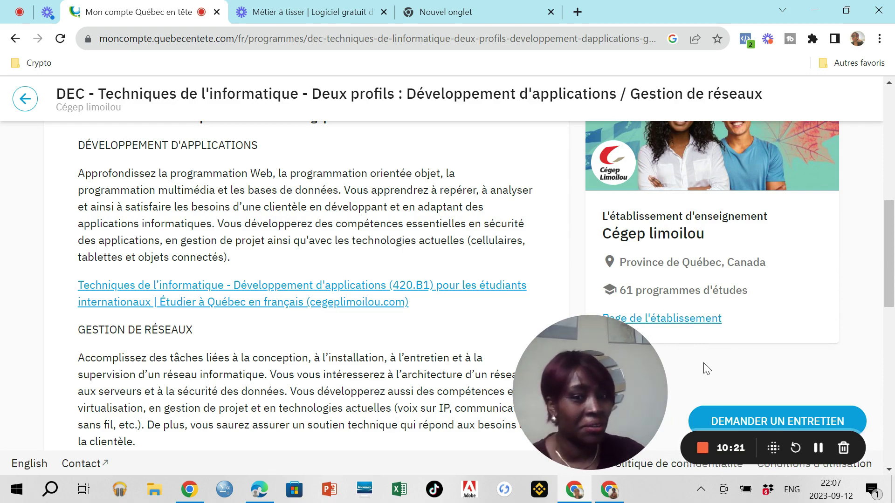
scroll(708, 369, "down", 2)
scroll(702, 372, "down", 2)
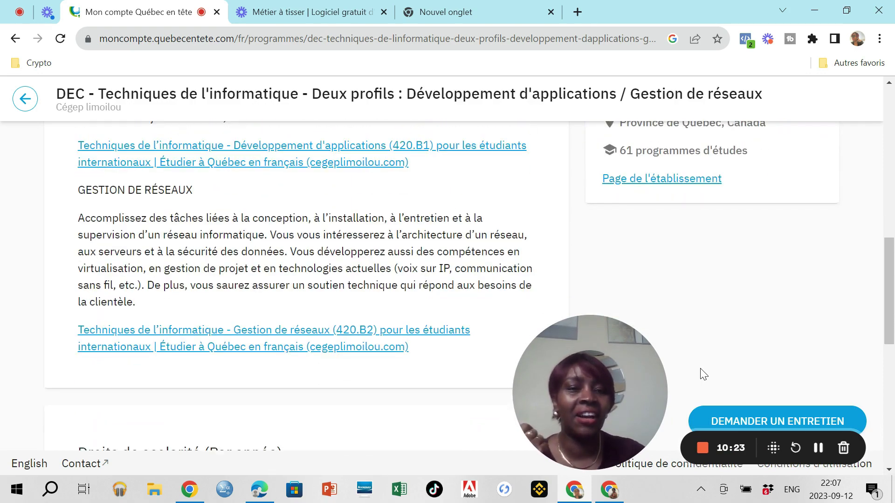
scroll(696, 335, "up", 3)
scroll(697, 337, "down", 3)
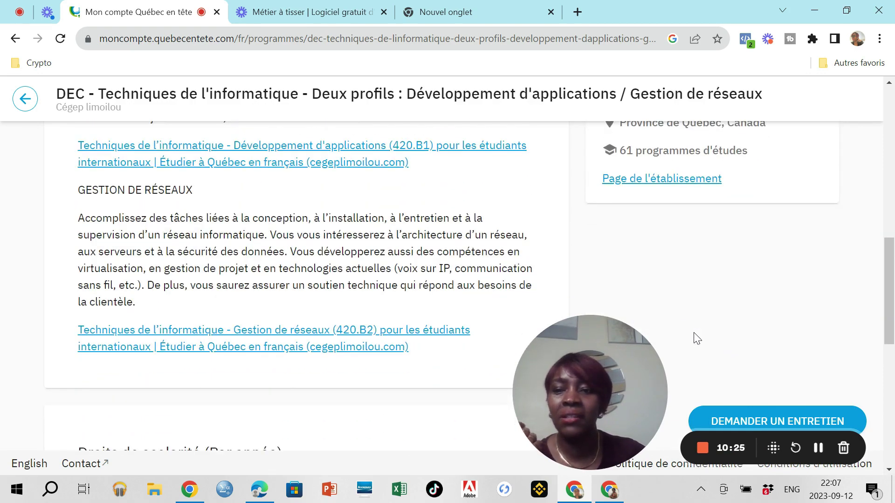
left_click(760, 422)
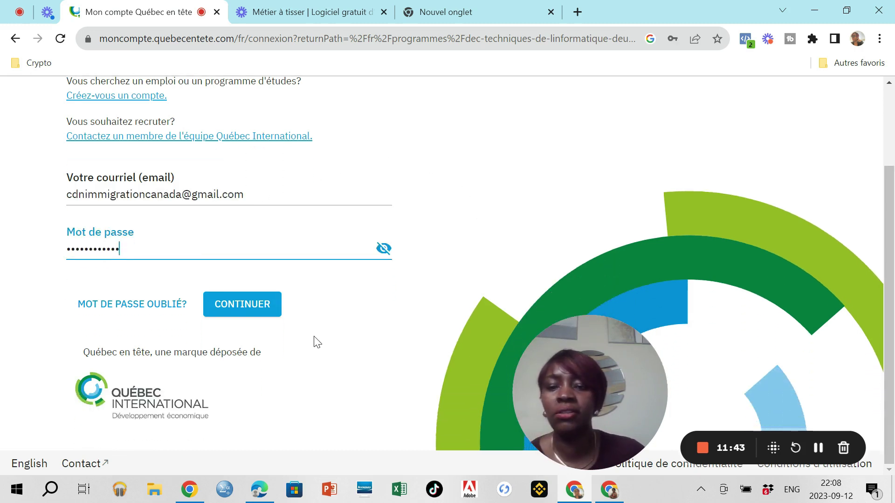
Step: Start a new account, entering the first name, e-mail address and password fields
scroll(315, 342, "up", 2)
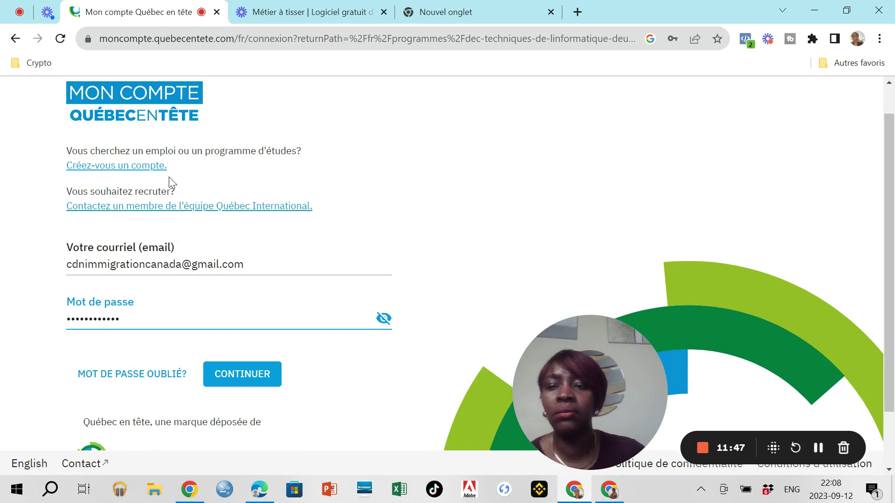
left_click(139, 173)
left_click(325, 179)
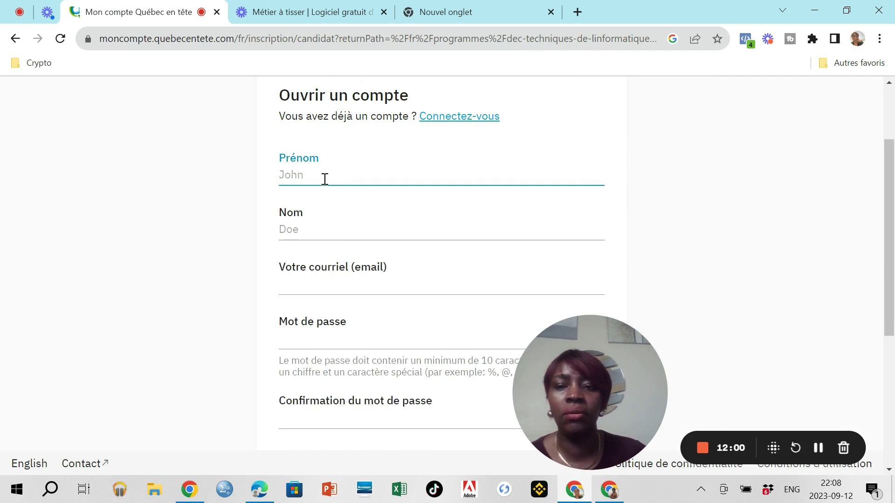
type("e")
key("BackSpace")
type("Eve")
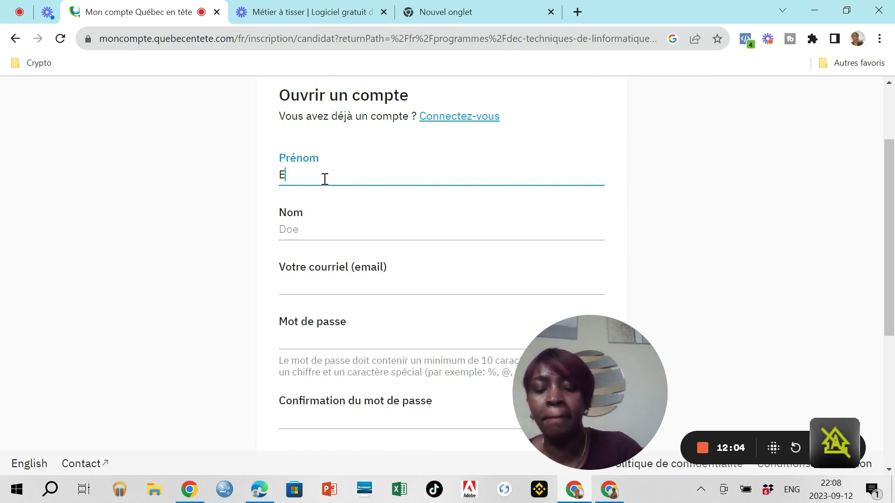
left_click(305, 285)
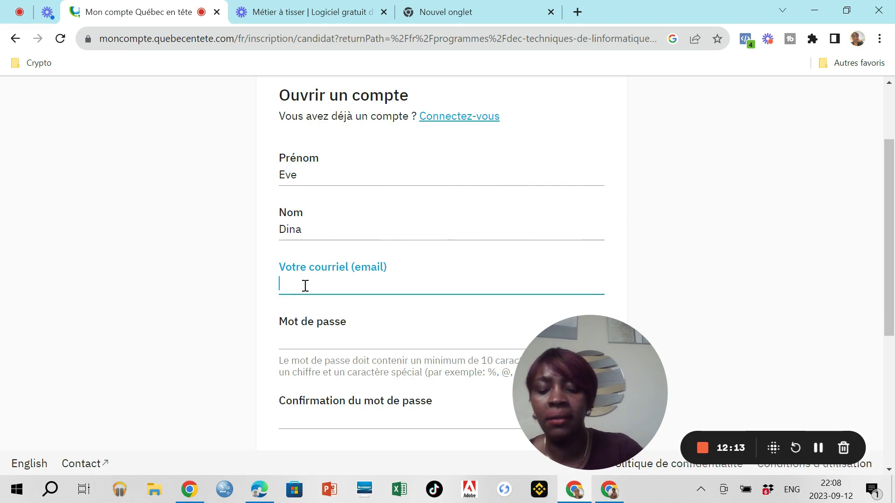
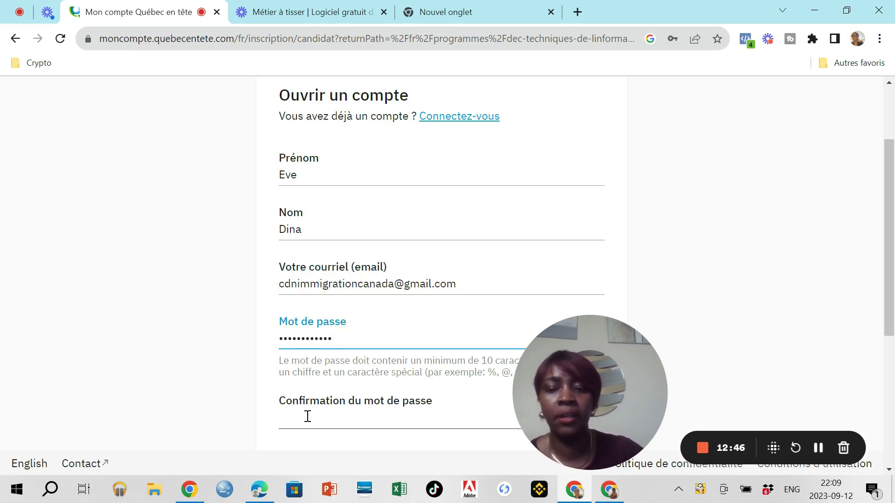
left_click(306, 419)
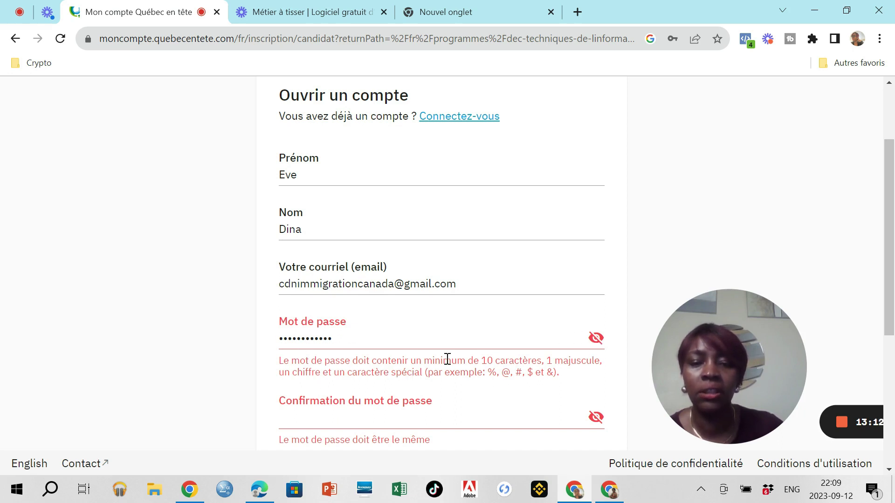
Step: Fix the password, accept the contact, privacy policy and terms-of-use consents, and submit
left_click(329, 341)
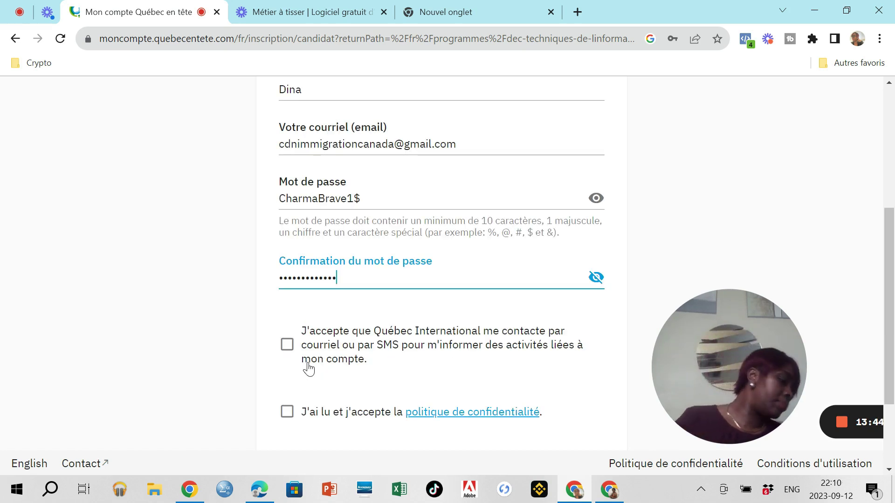
left_click(287, 345)
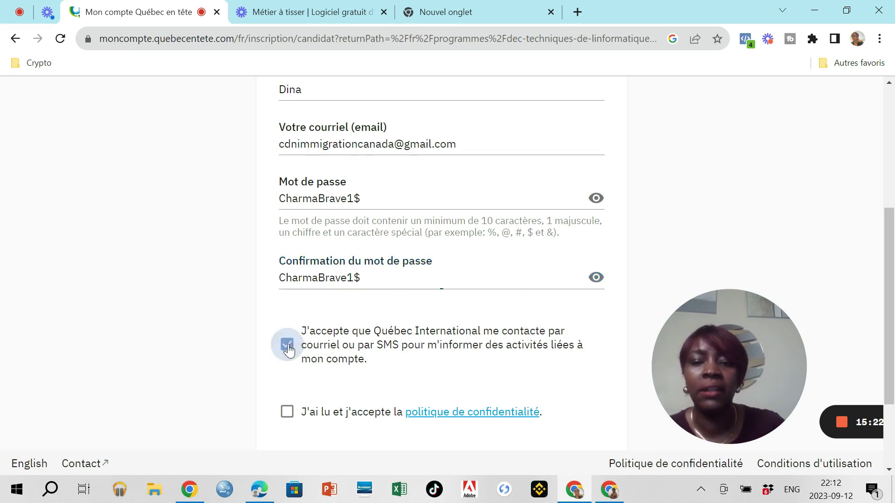
left_click(287, 413)
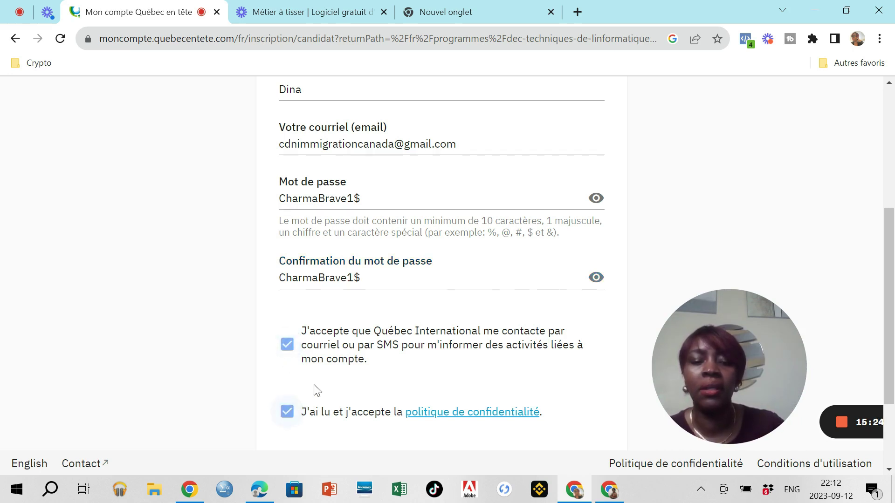
scroll(407, 317, "down", 2)
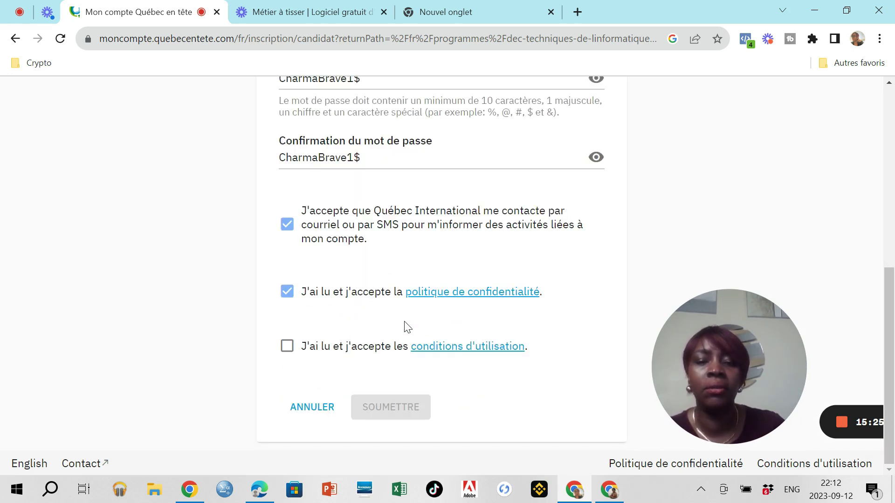
left_click(288, 345)
left_click(379, 407)
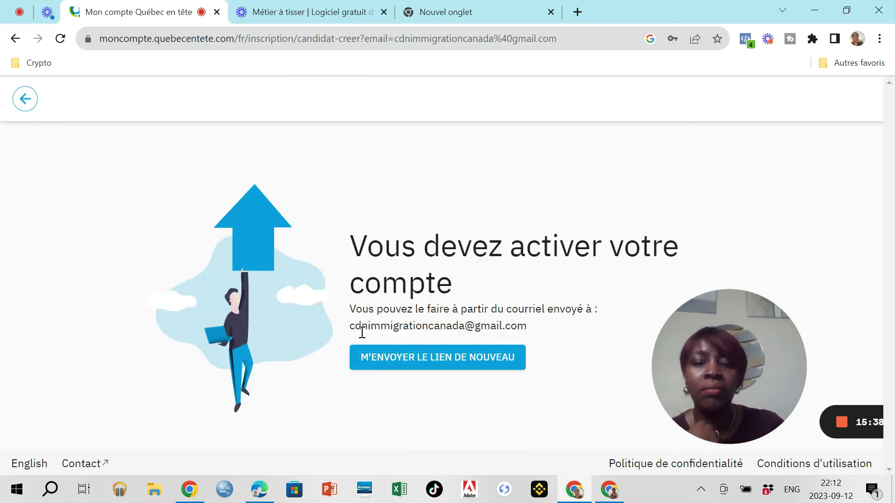
Step: Resend the activation link, then sign in with the account e-mail and password
left_click(461, 358)
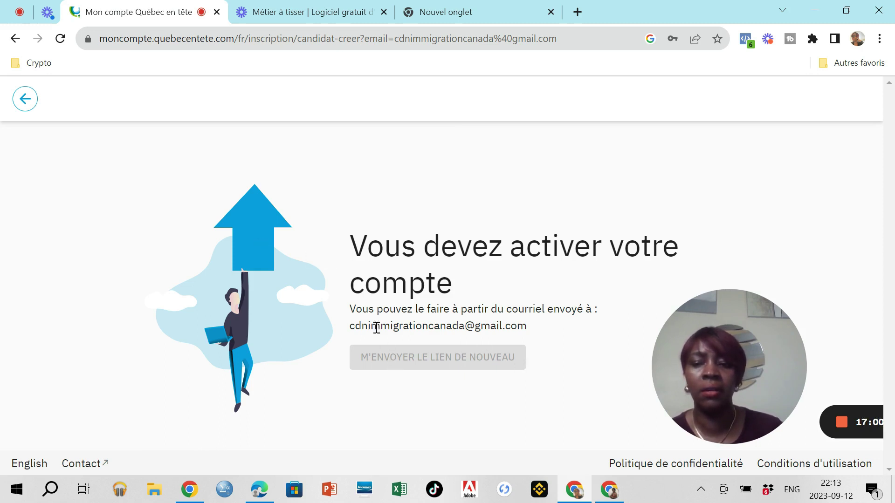
left_click(25, 99)
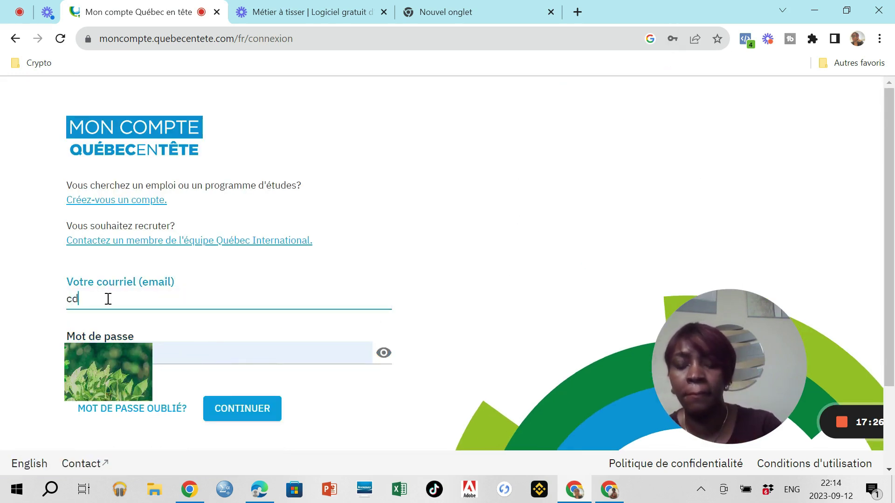
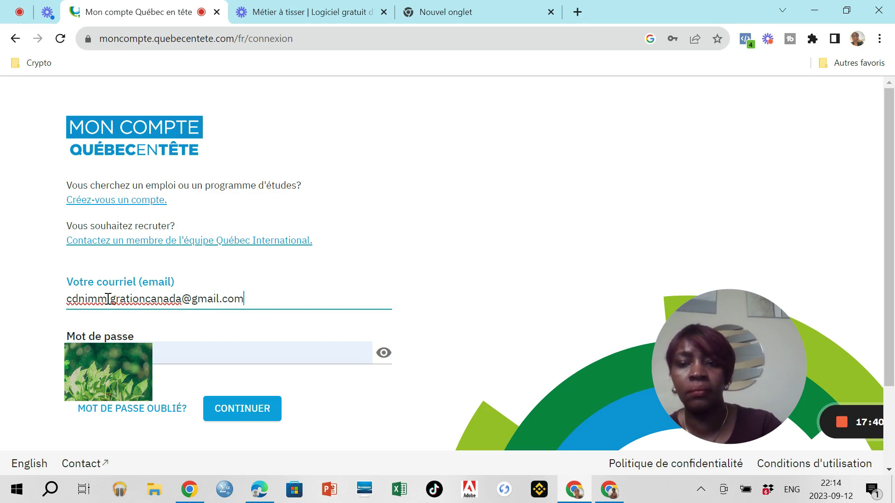
left_click(260, 413)
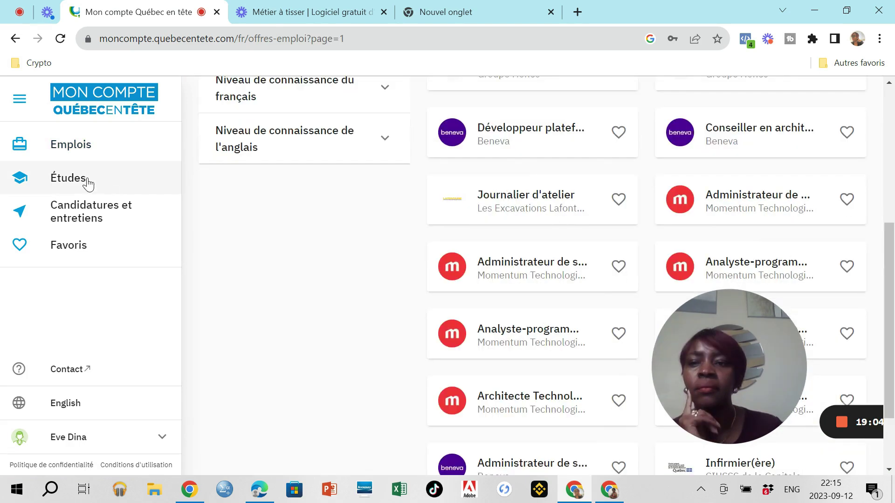
Step: Browse Études and request an interview for the DEC Technologie de la géomatique program
left_click(73, 183)
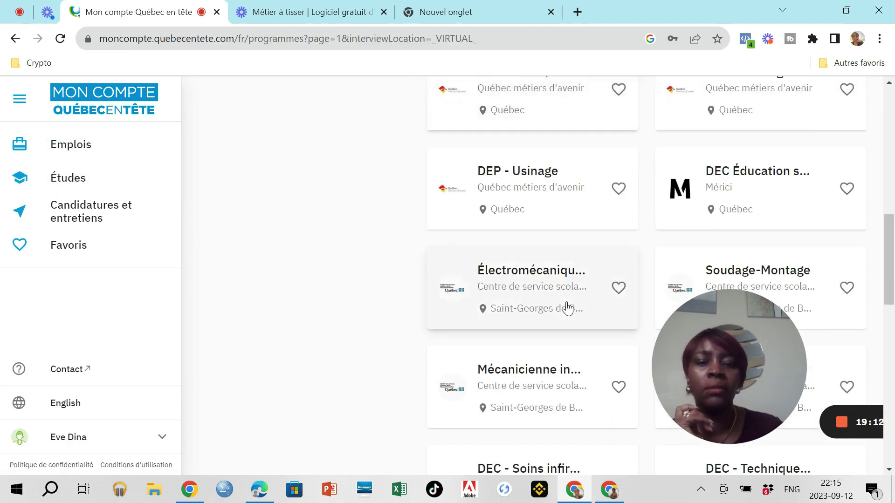
scroll(567, 308, "down", 2)
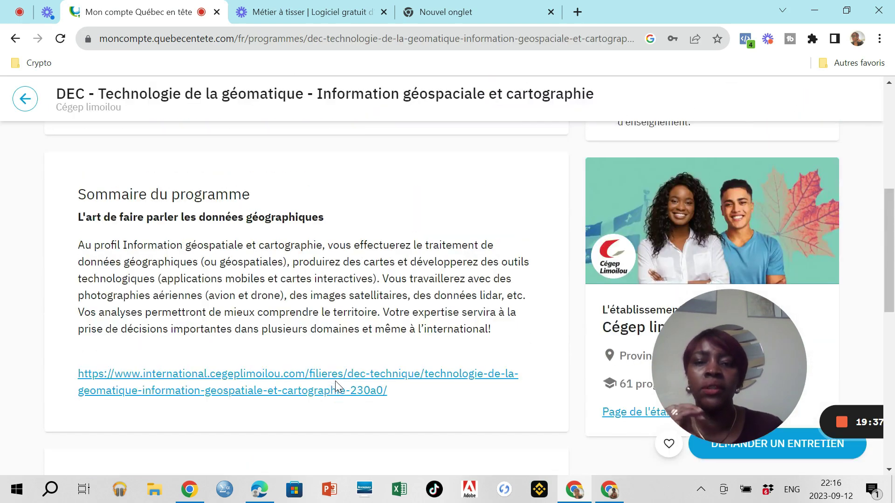
scroll(335, 381, "up", 10)
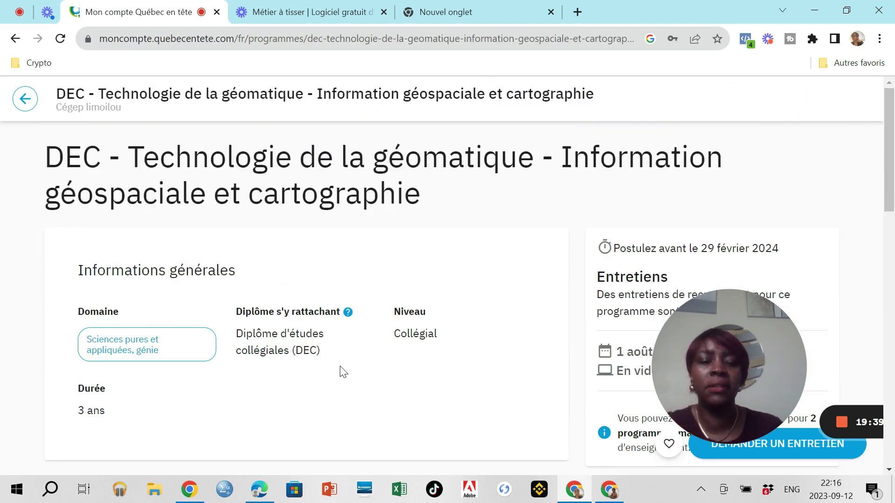
scroll(343, 375, "down", 3)
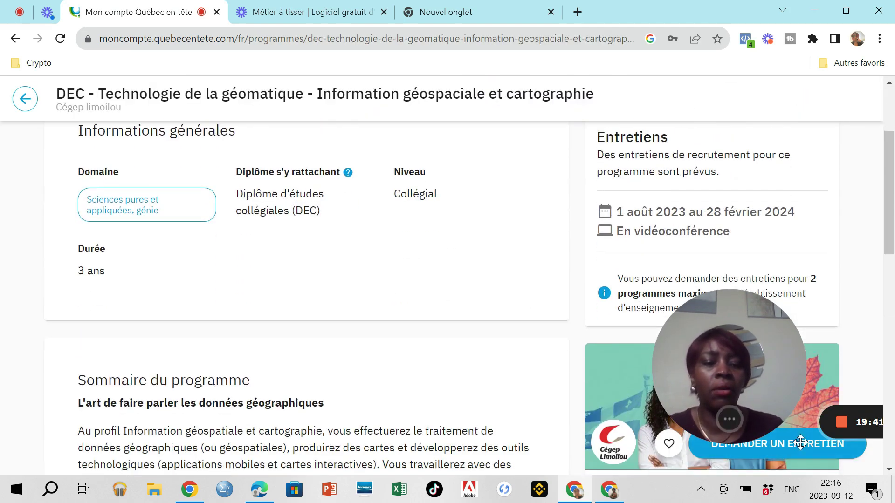
left_click(794, 450)
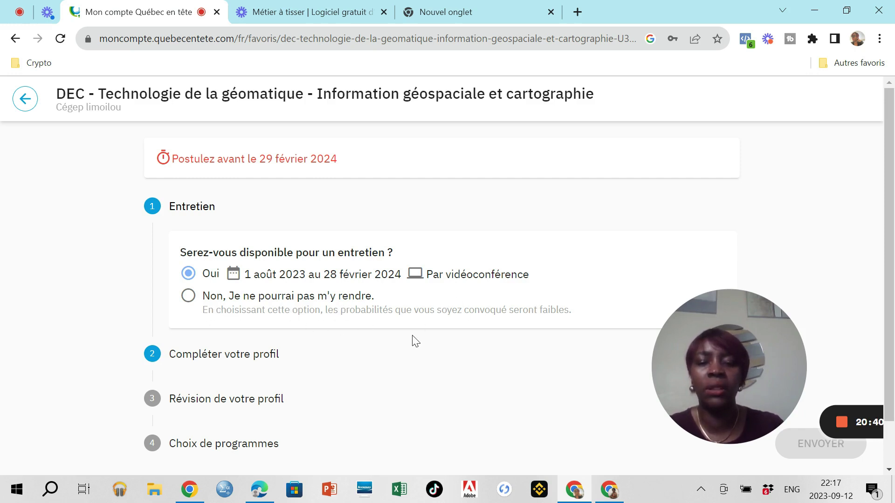
Step: Expand step 2 Compléter votre profil and go to the profile overview
scroll(410, 340, "down", 2)
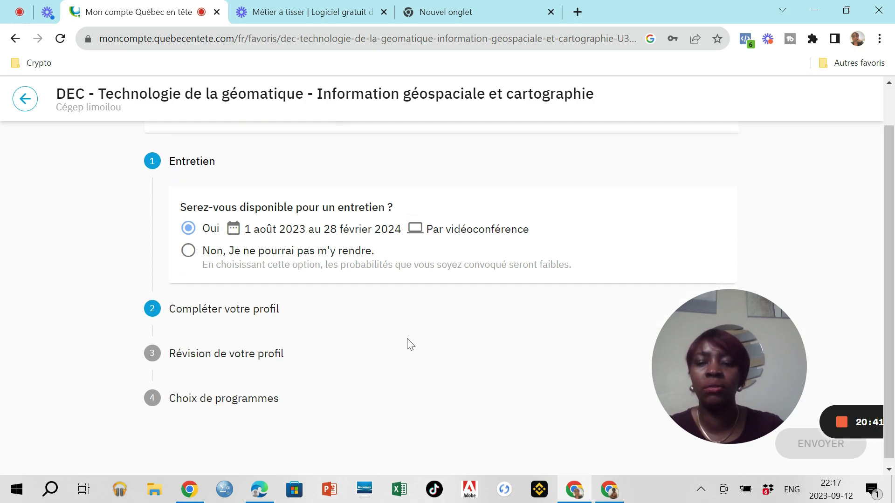
left_click(203, 304)
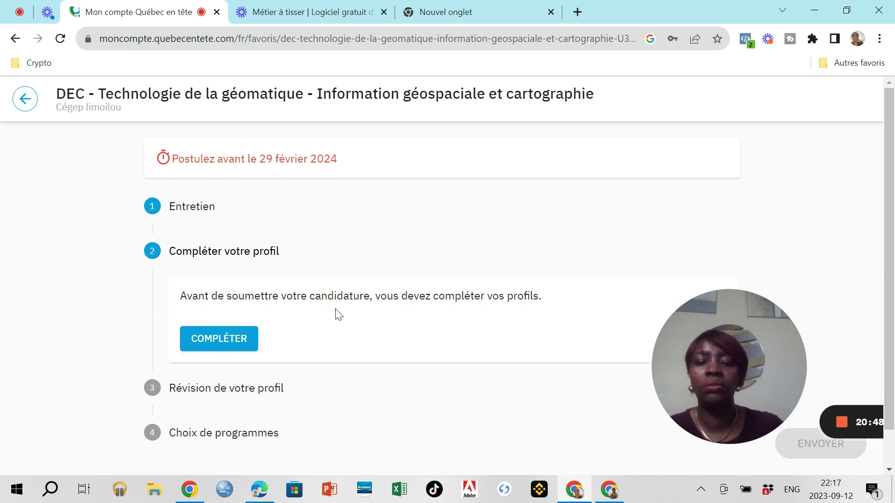
left_click(224, 345)
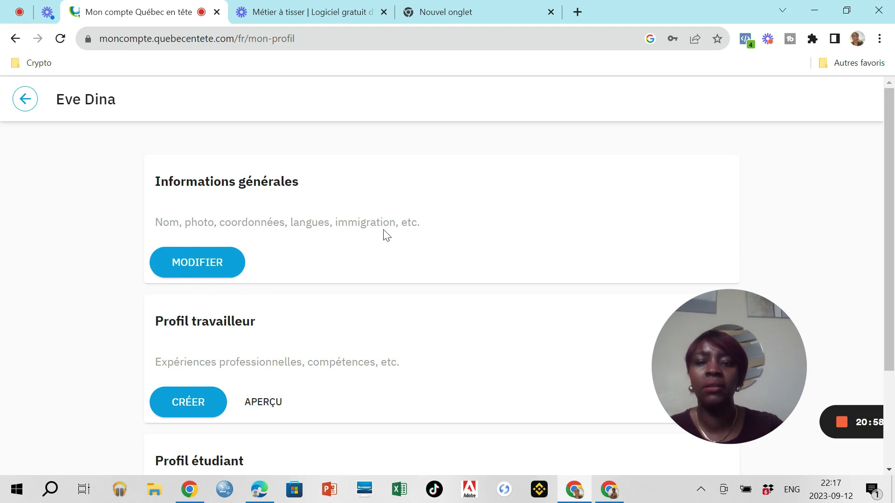
Step: Edit the profile's Informations générales to open the À propos de vous form
left_click(203, 264)
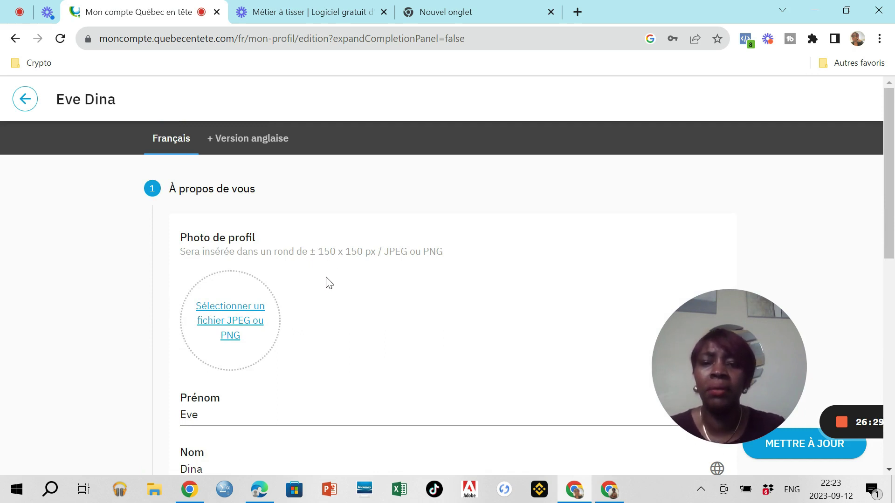
Step: Scroll the profile form down to the nationality, Pays de résidence and Ville fields
scroll(329, 280, "down", 3)
scroll(327, 252, "up", 1)
scroll(328, 252, "up", 1)
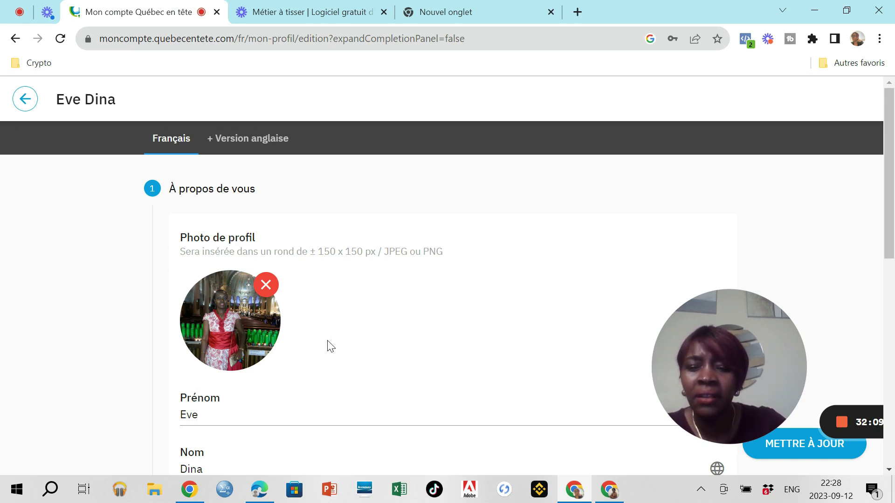
scroll(330, 347, "down", 5)
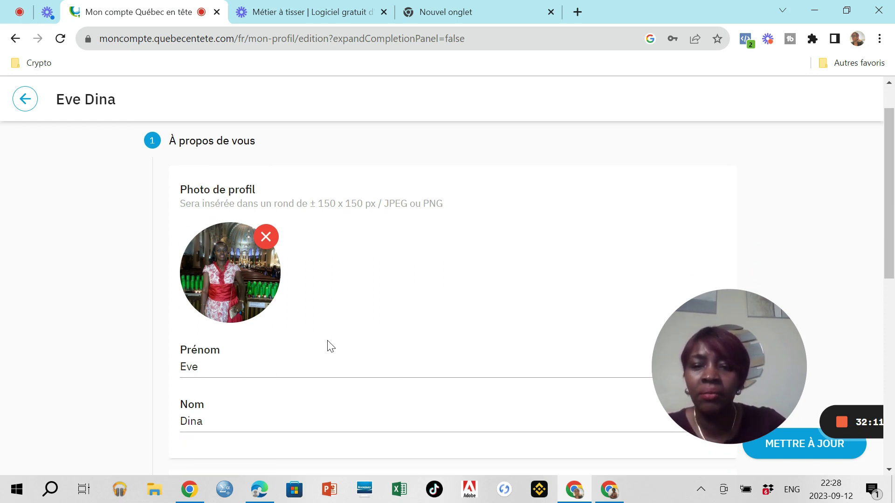
scroll(329, 342, "down", 2)
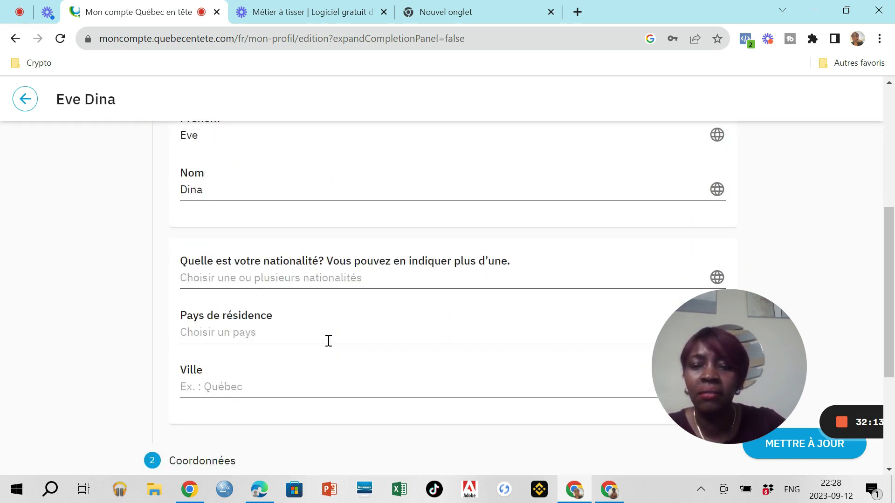
Step: Select Cameroun and Côte d'Ivoire as nationalities
left_click(242, 280)
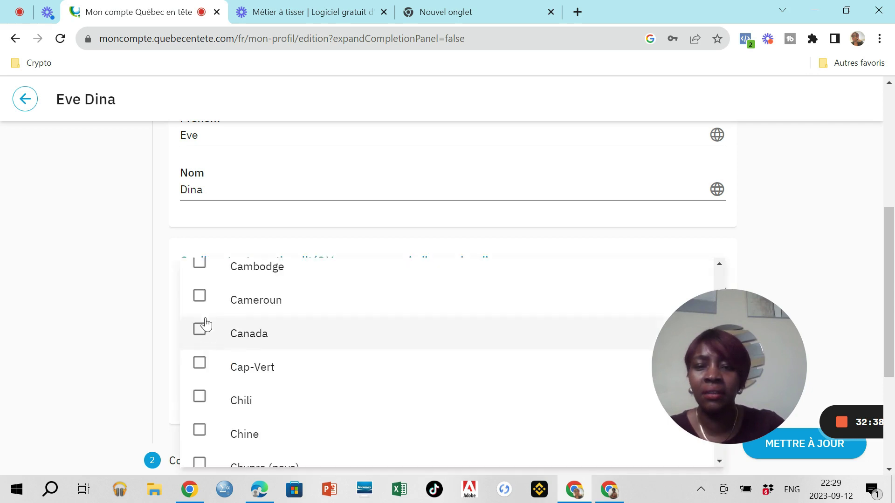
left_click(200, 300)
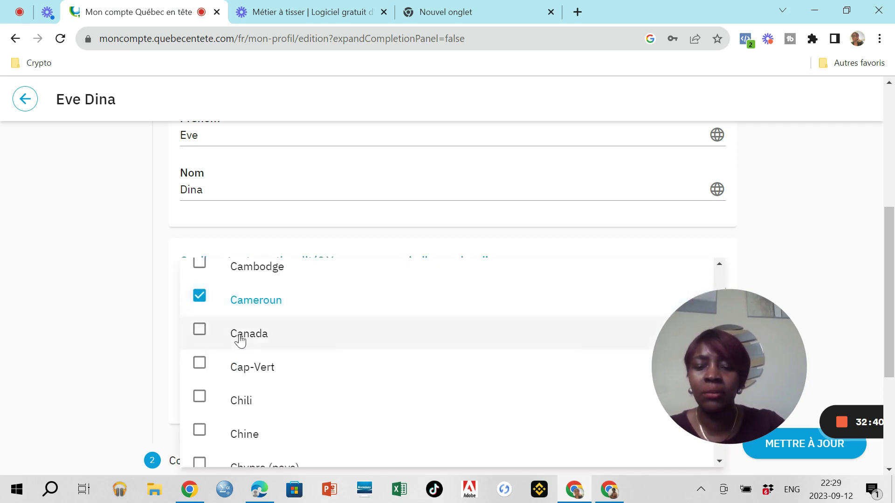
scroll(258, 385, "down", 1)
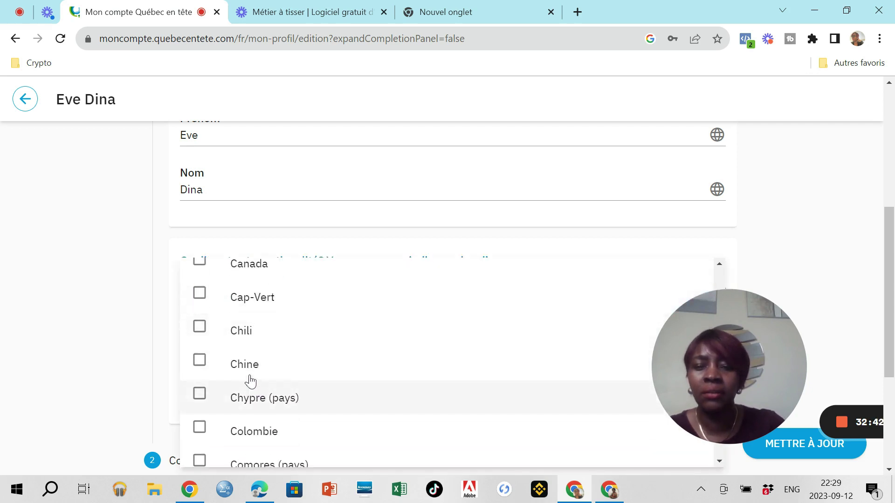
scroll(210, 315, "up", 1)
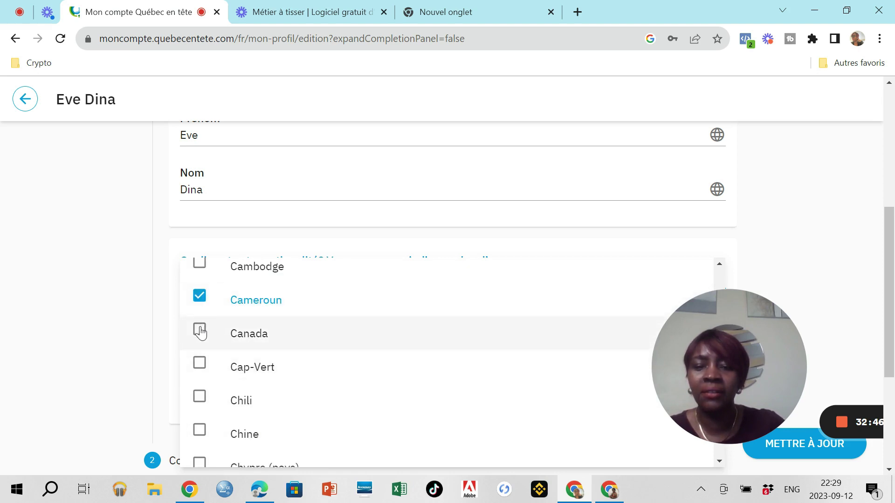
scroll(214, 347, "down", 2)
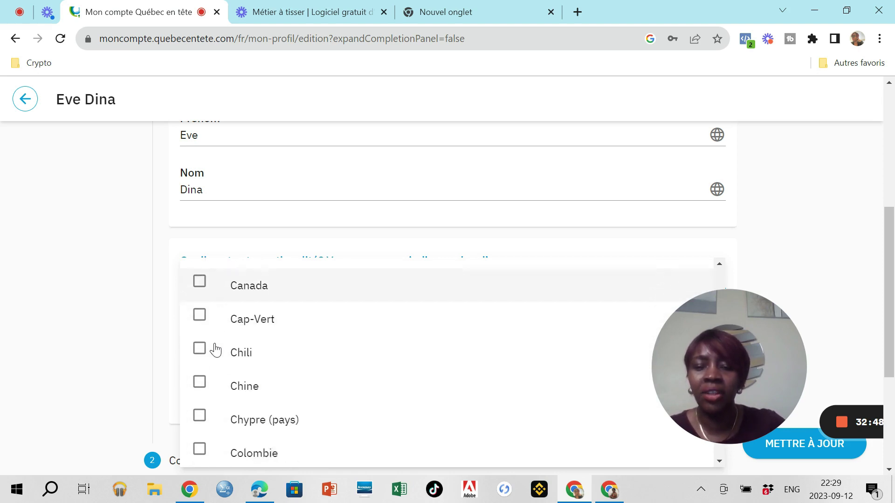
scroll(215, 350, "down", 3)
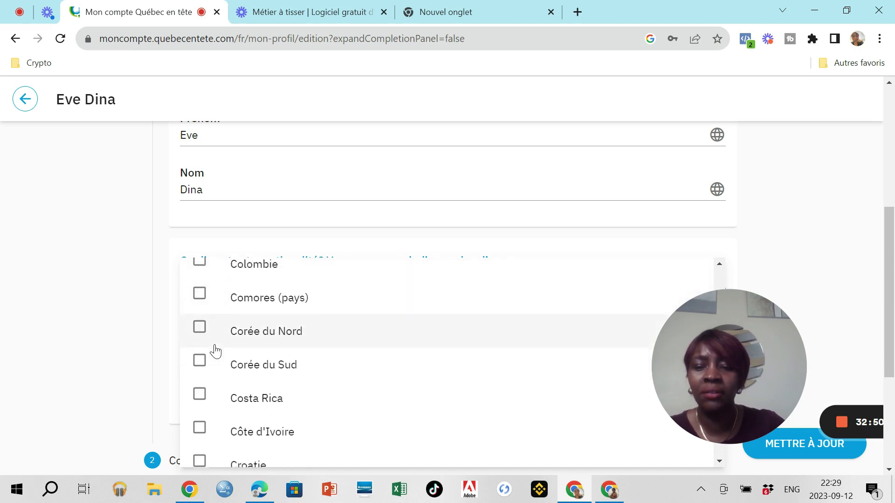
left_click(198, 391)
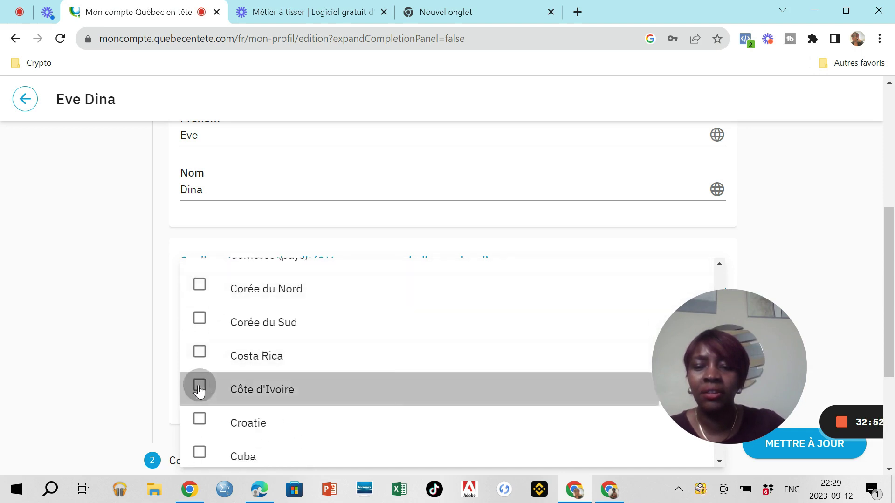
scroll(240, 362, "down", 3)
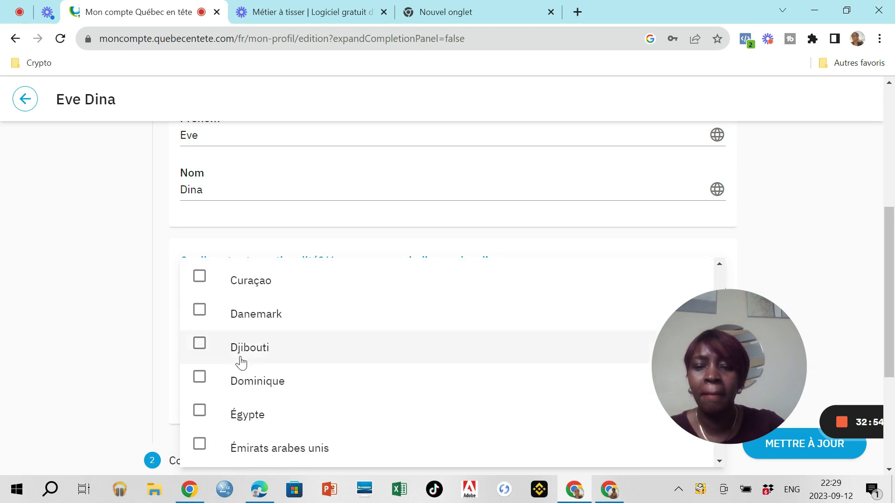
scroll(264, 371, "down", 6)
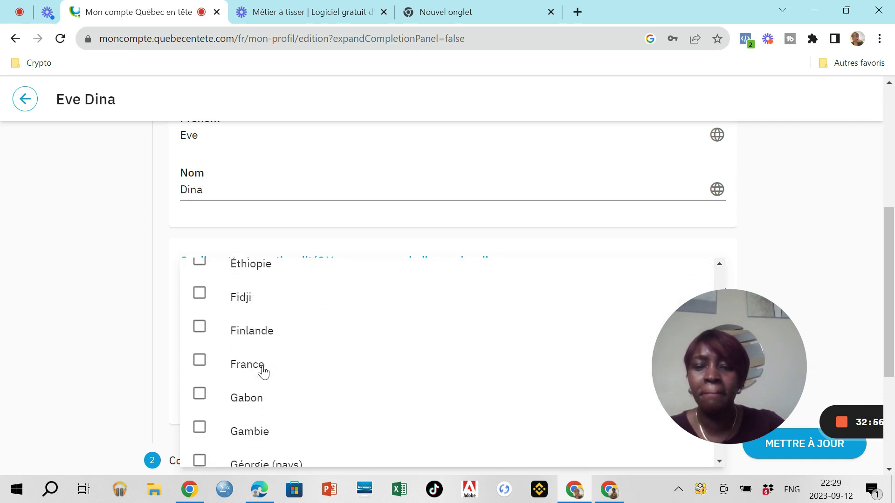
scroll(263, 372, "down", 5)
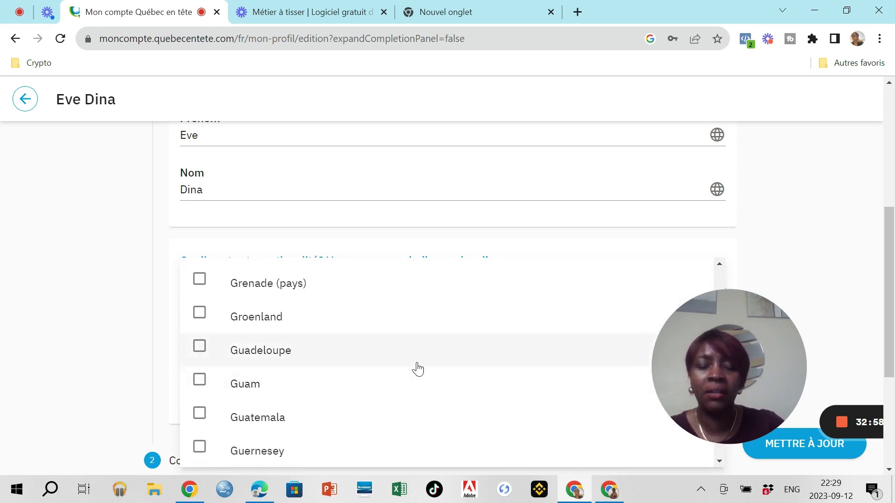
left_click(780, 267)
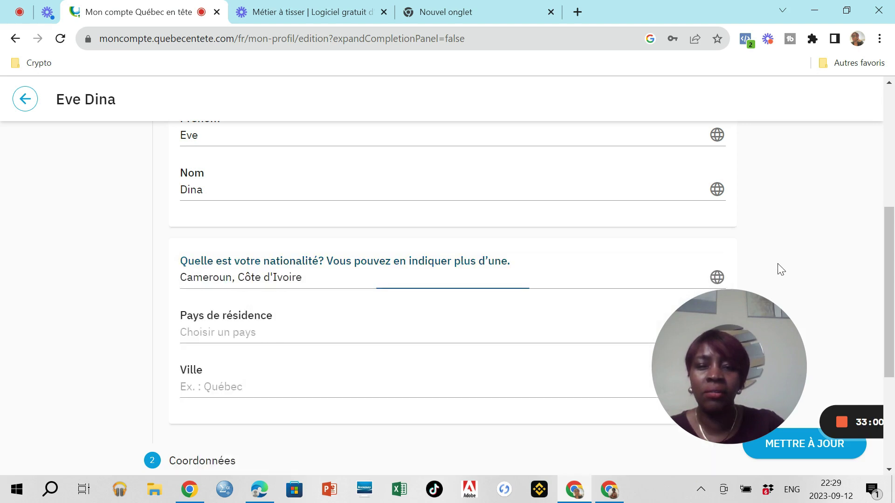
Step: Set Cameroun as country of residence and Yaoundé as city, then expand Immigration
left_click(258, 336)
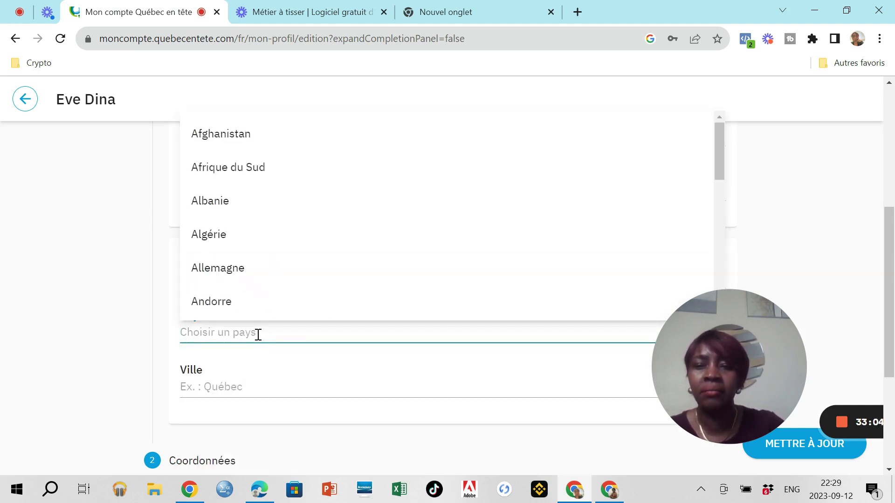
scroll(300, 235, "down", 10)
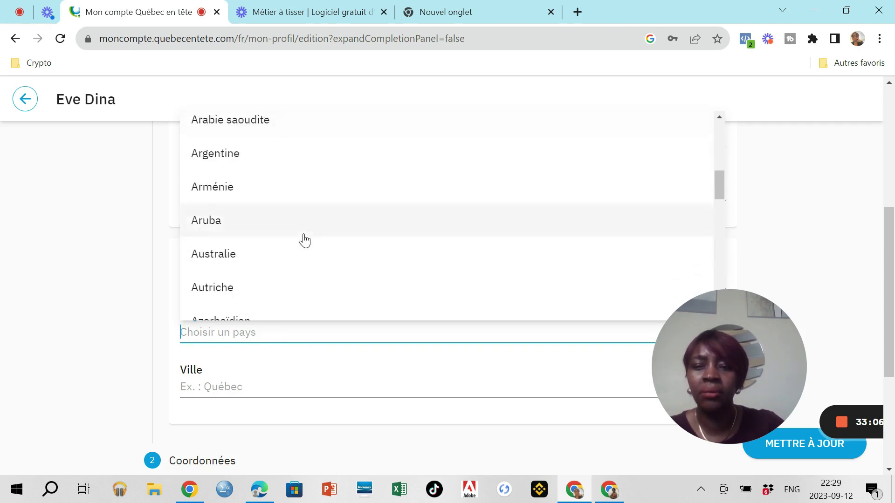
scroll(304, 242, "down", 5)
left_click(303, 243)
left_click(222, 390)
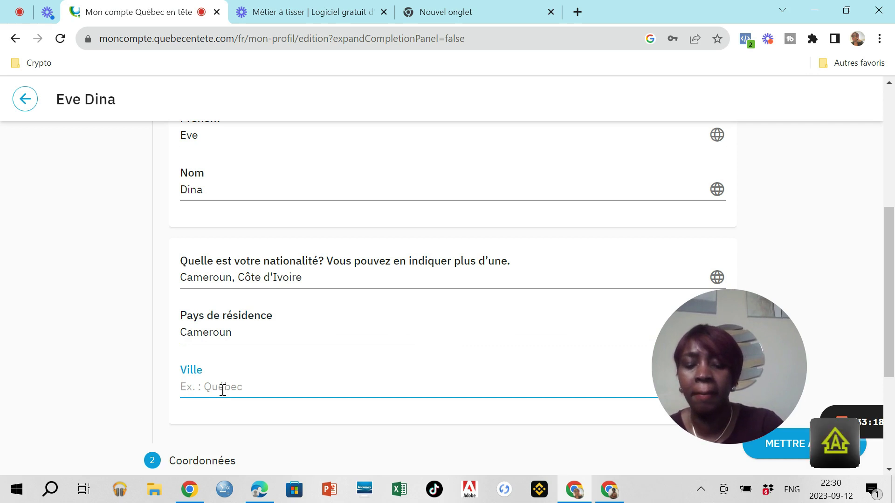
type("Yaoundé")
scroll(214, 322, "down", 4)
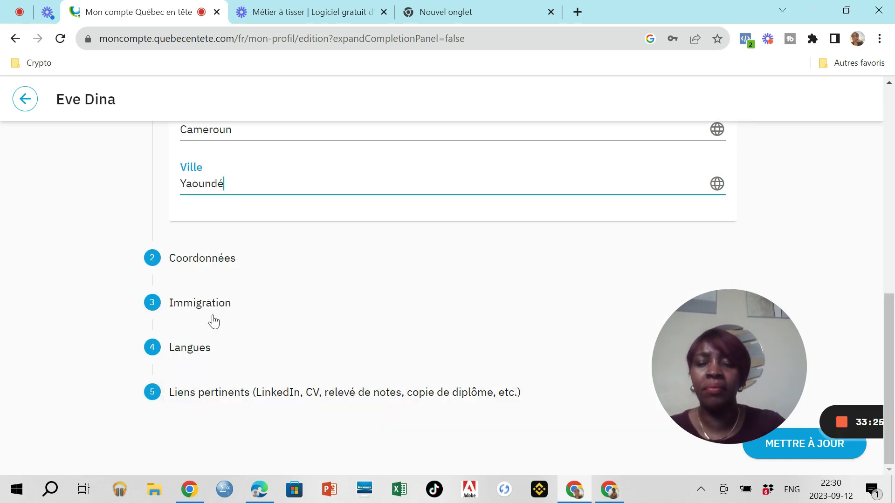
left_click(200, 264)
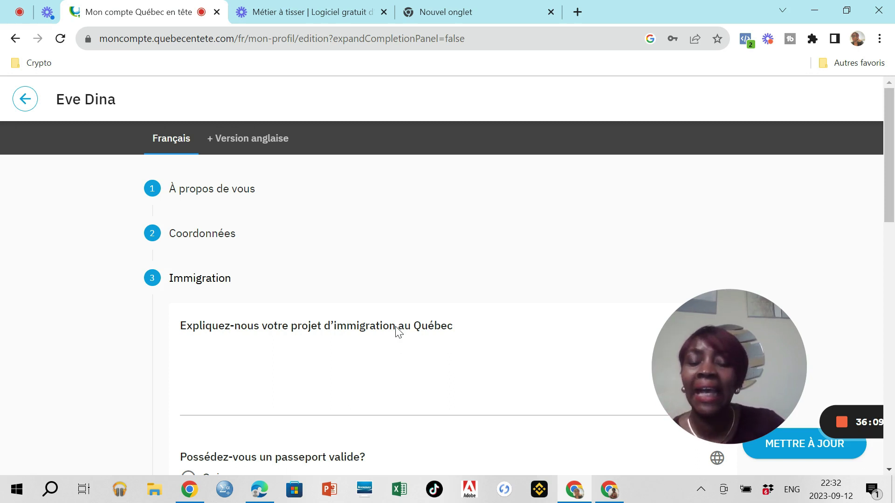
Step: Write the immigration project: 'Je souhaite arriver au Quebec dans le cadre des études en technologie de l'information'
left_click(265, 335)
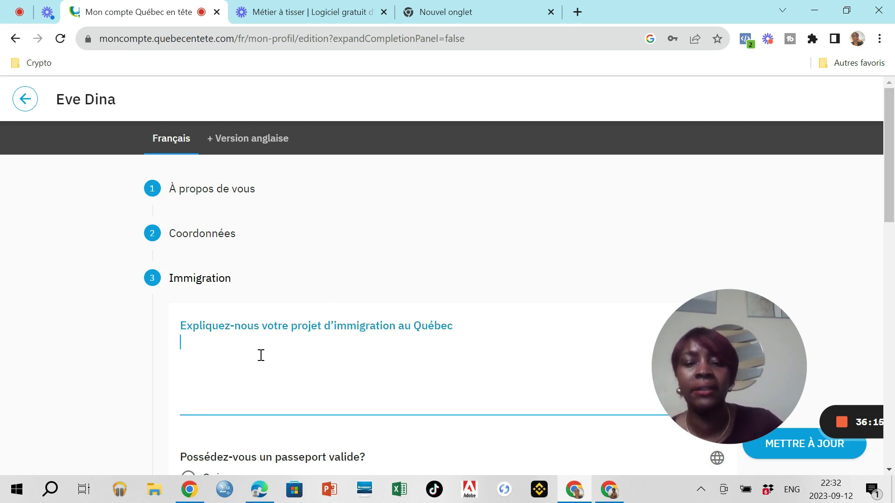
type("J")
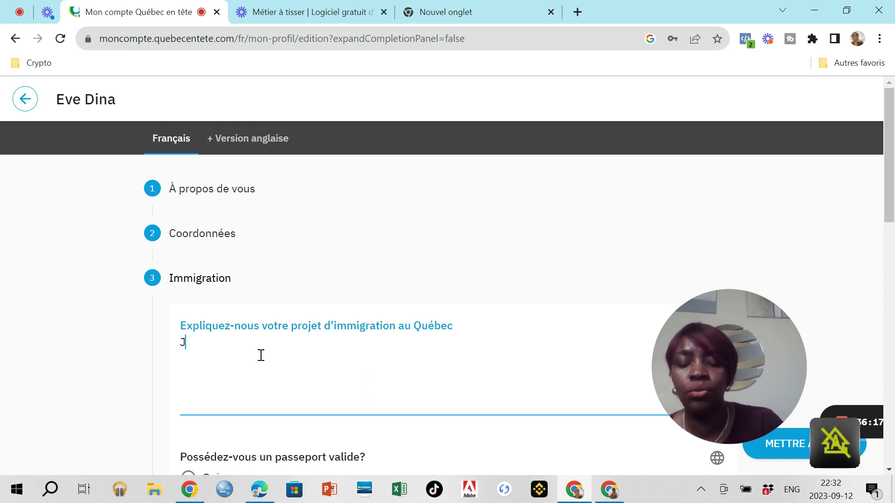
type("e souha")
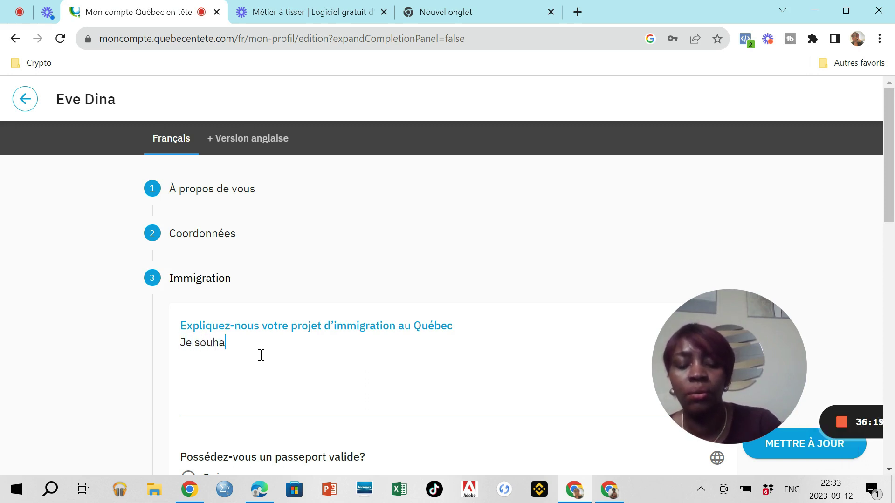
type("ite arriver")
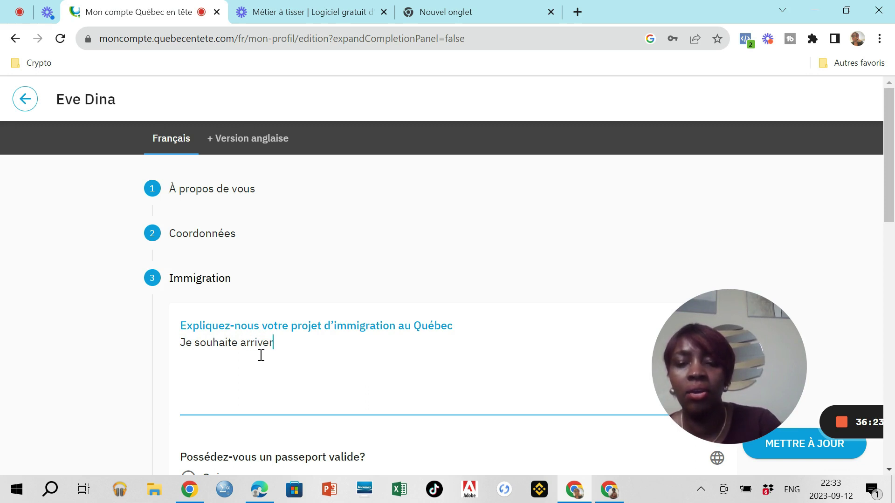
type(" au ")
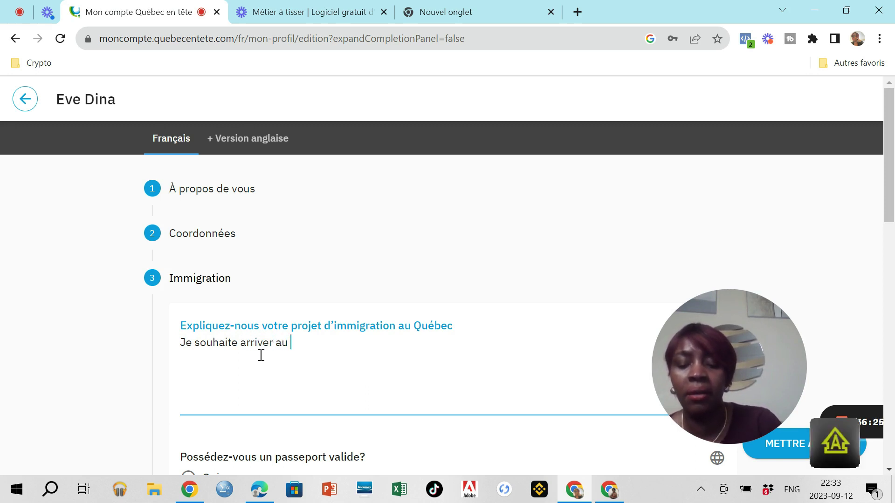
type("Quebec ")
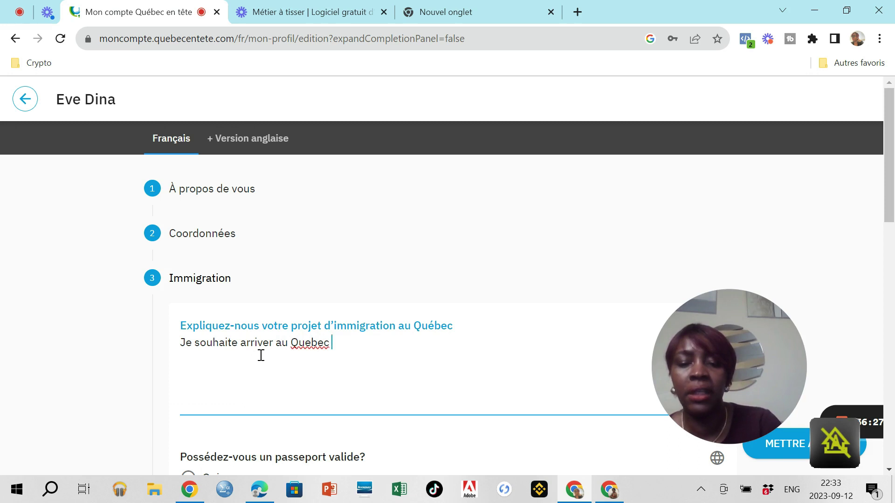
type("dans le cadre ")
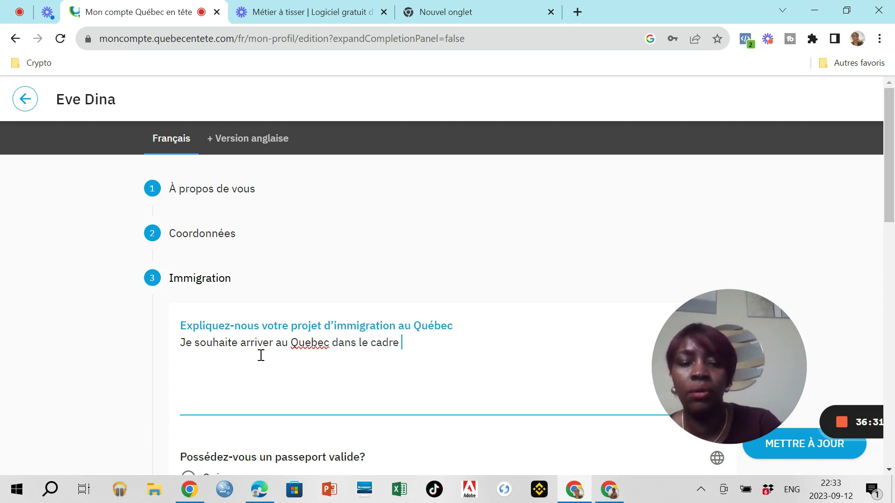
type("des é")
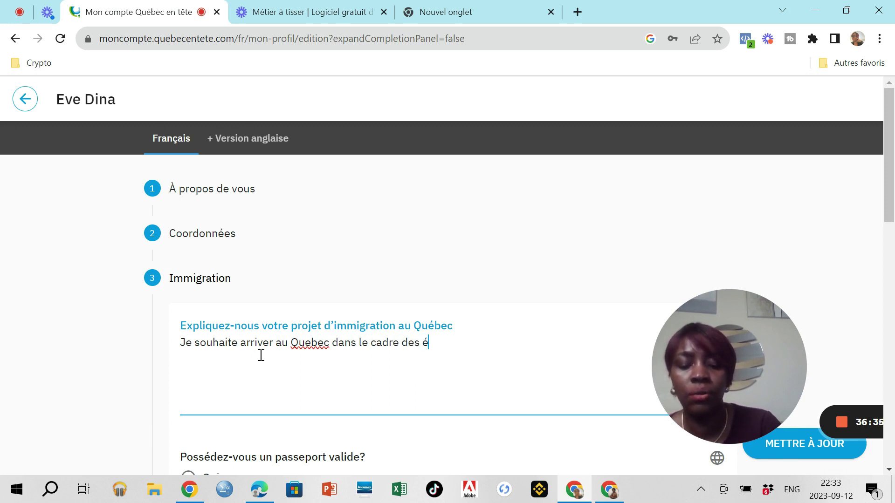
type("tudes")
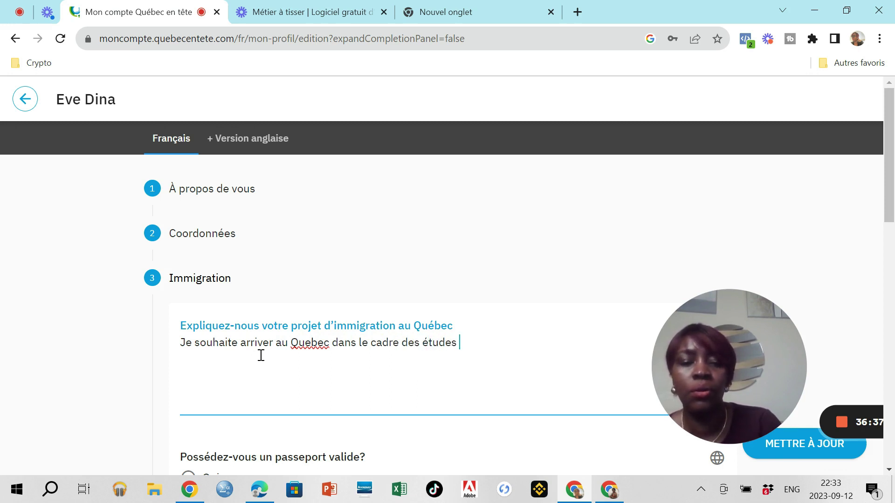
type(" en ")
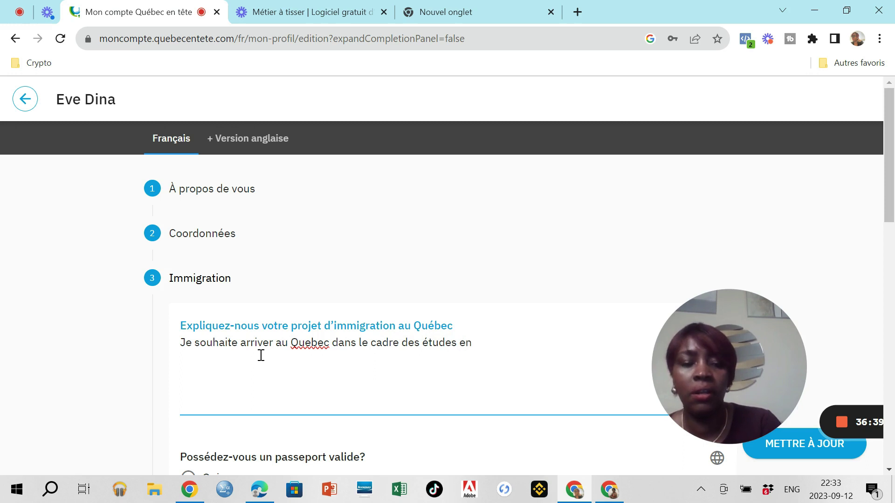
type("techn")
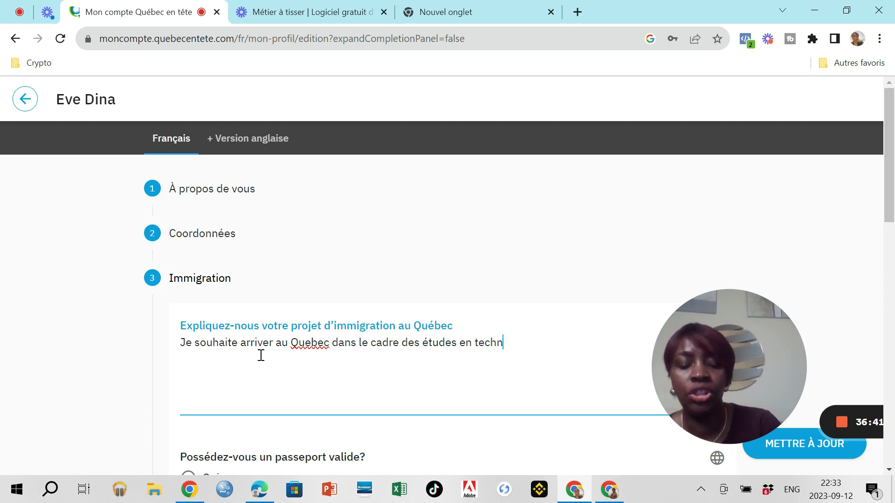
type("ologie")
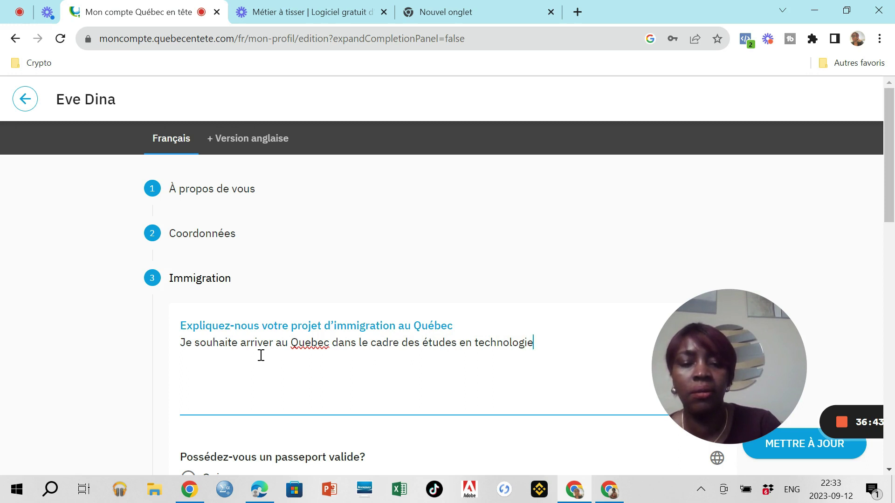
type(" de l'informa")
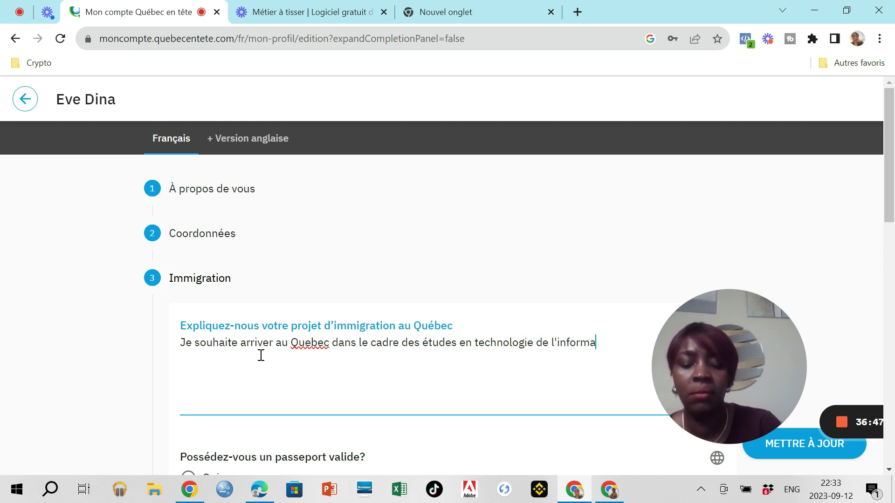
type("tion")
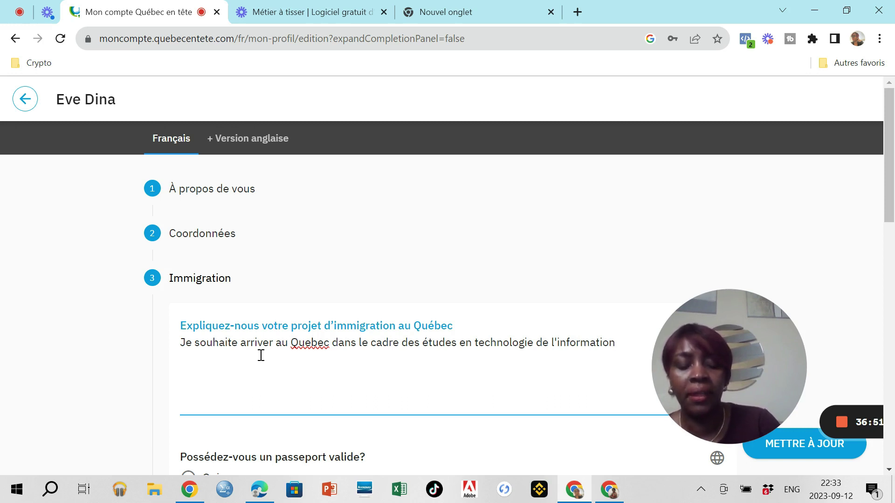
type(". E")
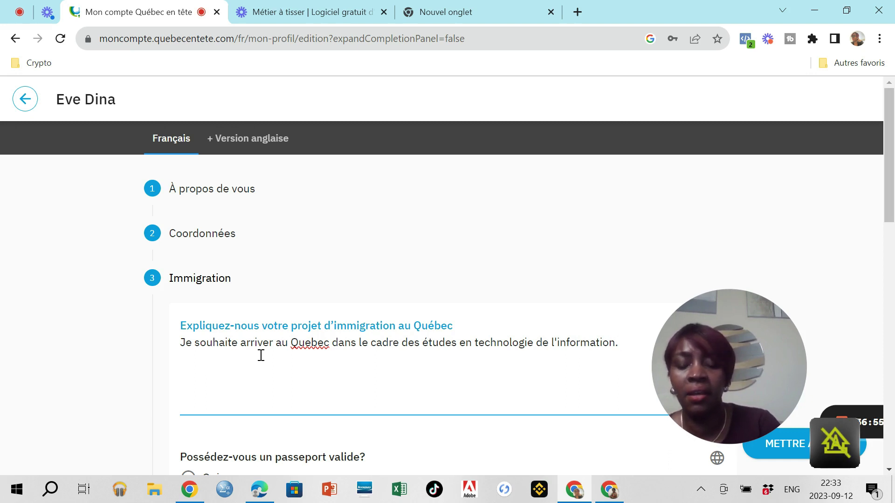
Step: Add a new line: 'En effet, dans mon pays d'origne j'occupe actuellement un poste de gestionnaire de réseau'
key("BackSpace")
key("Return")
type("En effet")
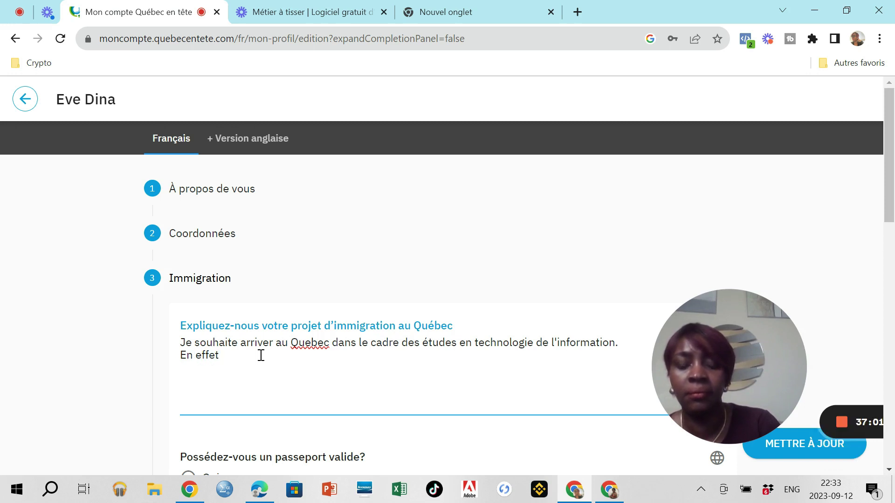
type(", dans ")
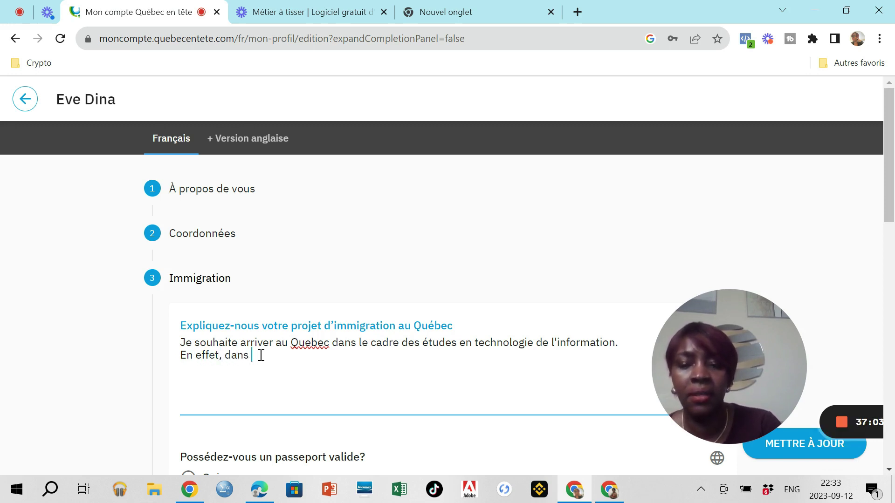
type("mon pays d")
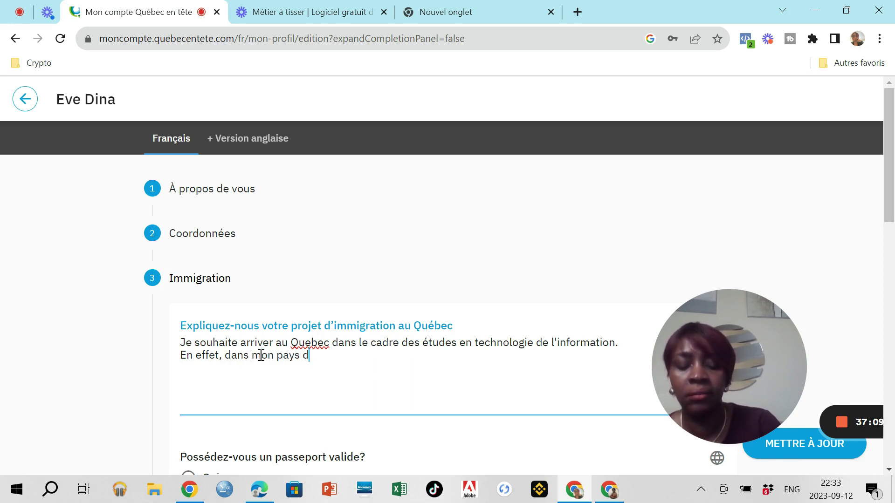
type("'origne j'occup")
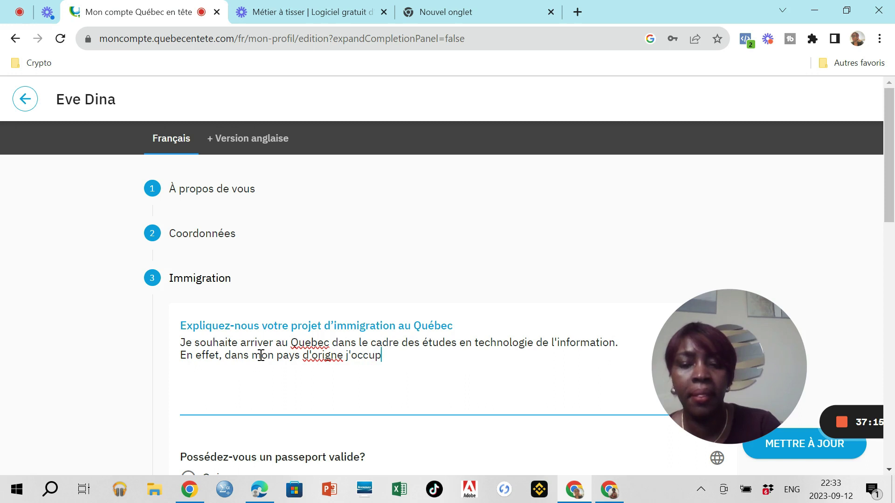
type("e actue")
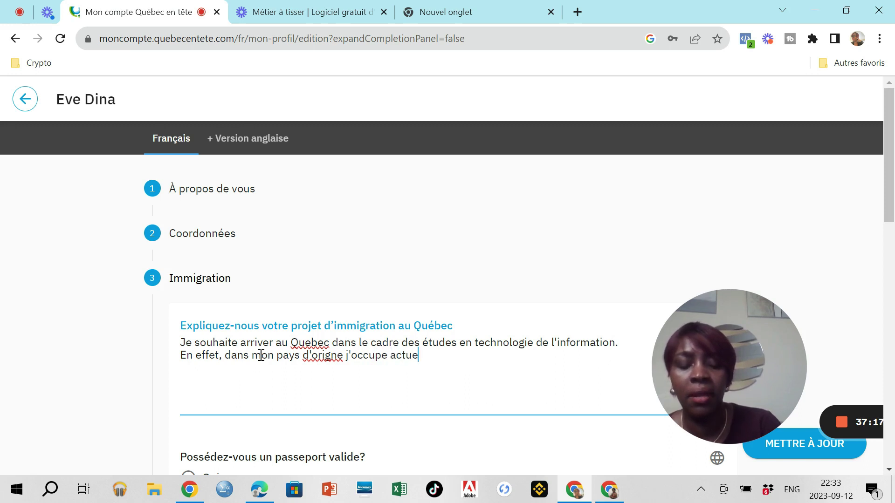
type("llement un ")
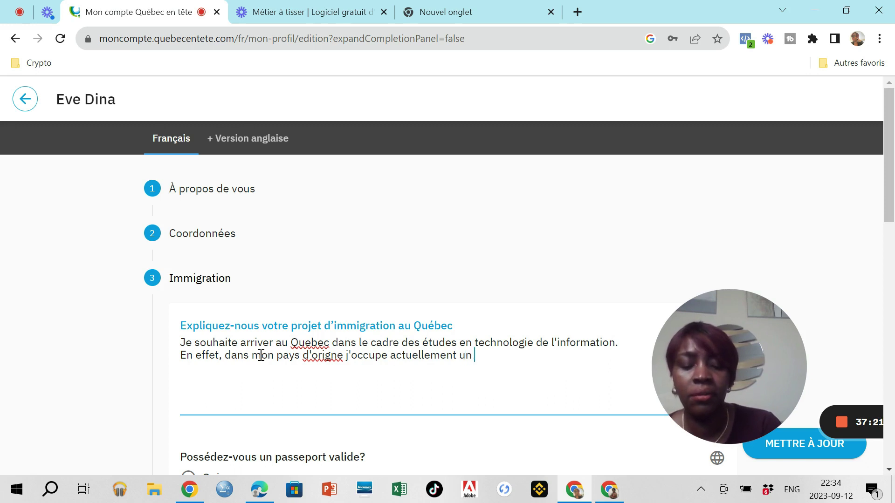
type("poste")
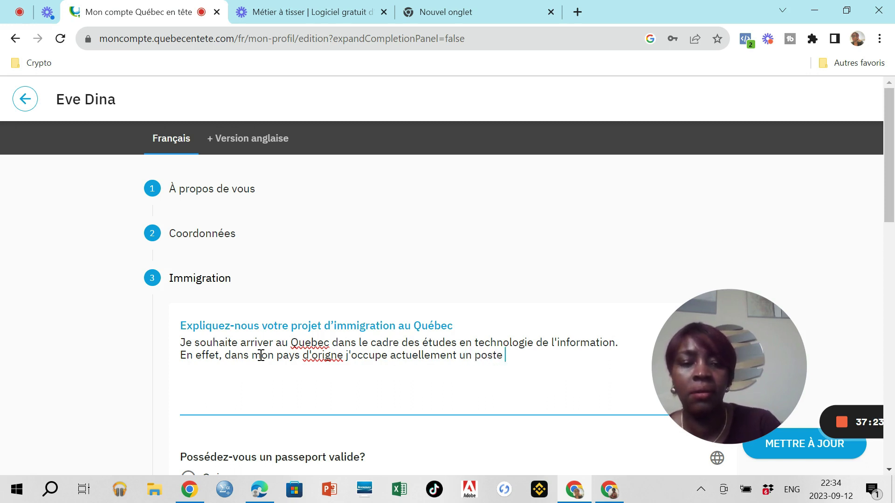
type(" de ")
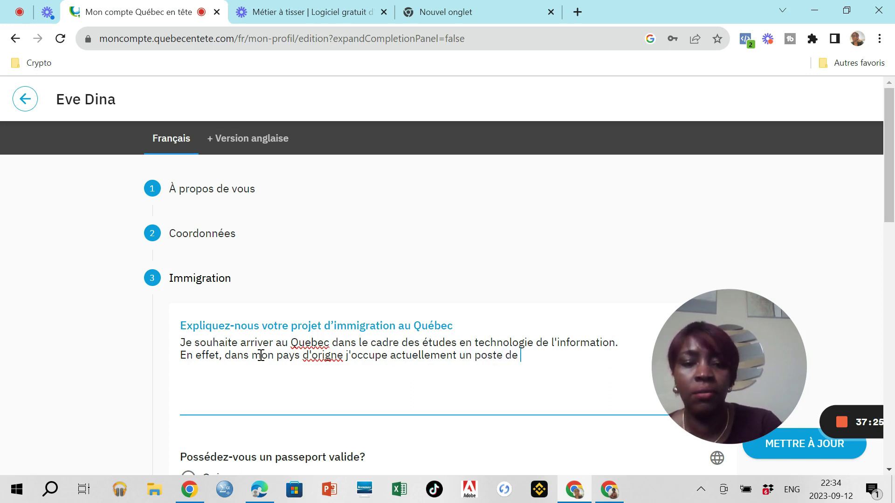
type("gestio")
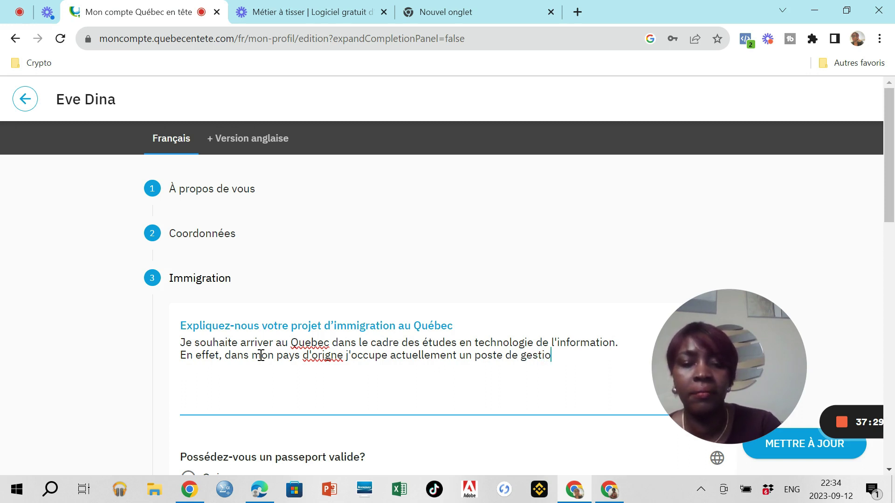
type("nn")
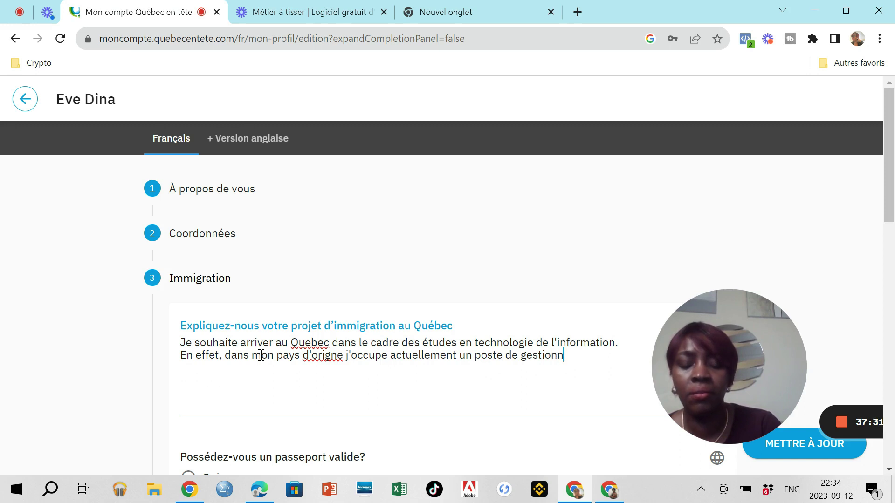
type("aire de")
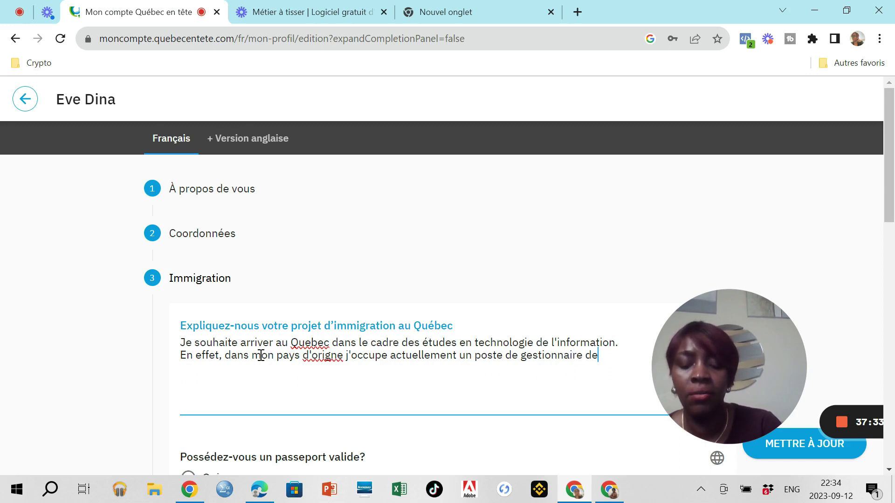
type(" résea")
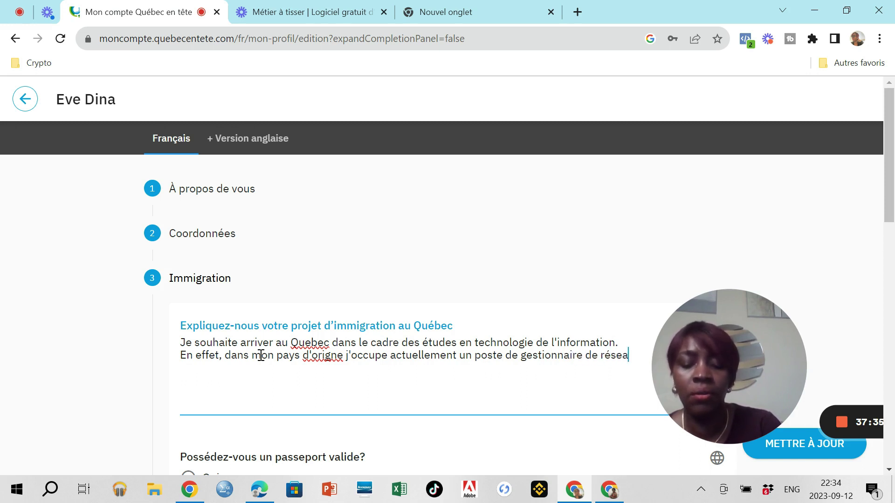
type("ux et")
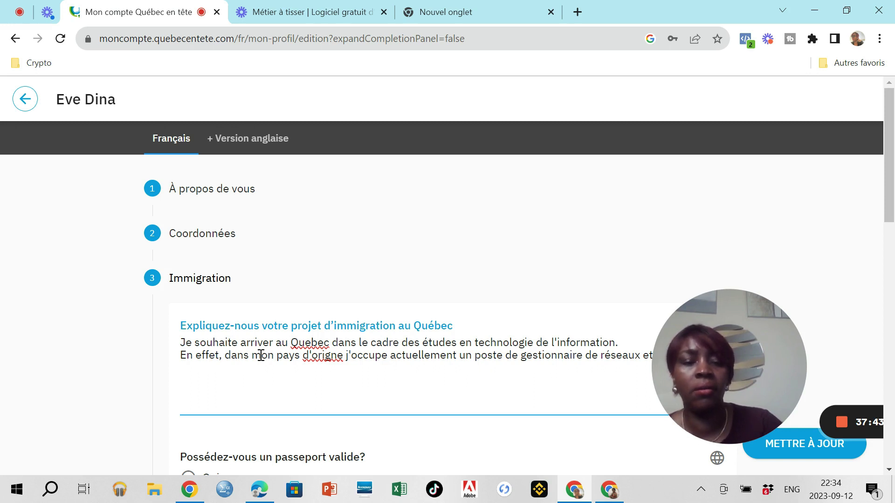
Step: Replace 'cours' with the ending: Canadian studies will boost field skills and help climb the ranks
mouse_move(747, 356)
left_click_drag(744, 351, 861, 250)
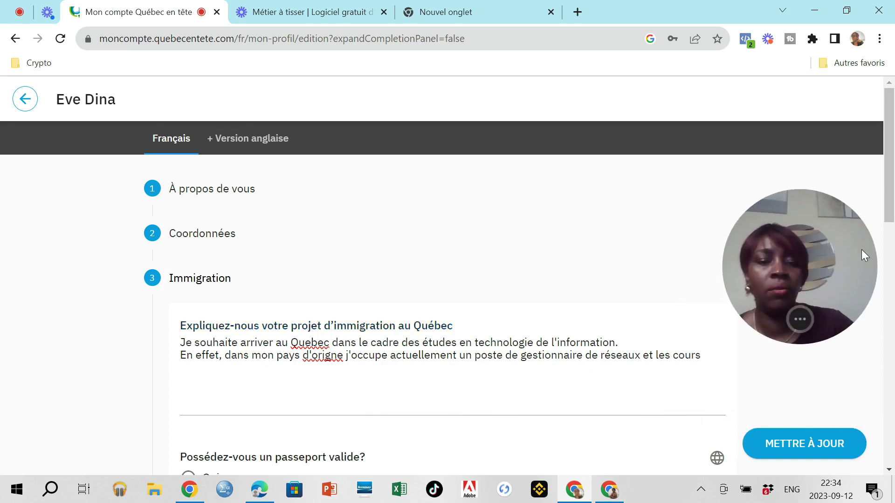
left_click(704, 357)
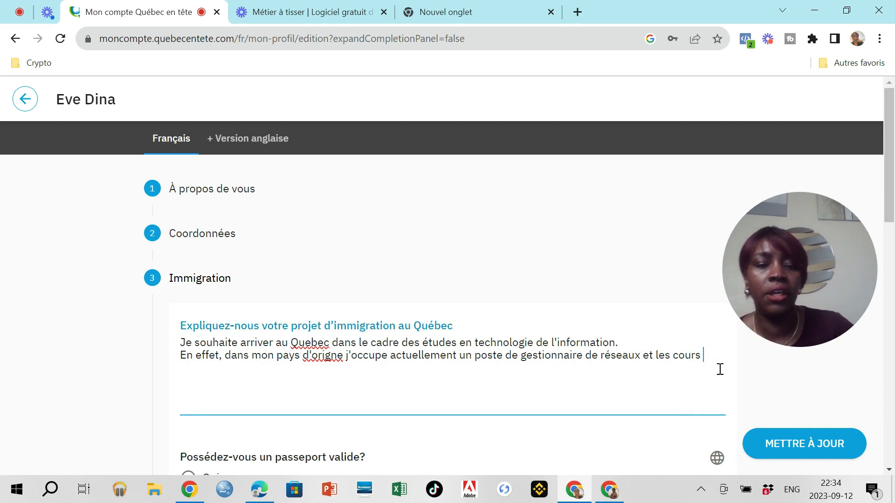
key("BackSpace")
key("BackSpace")
key("BackSpace")
key("BackSpace")
key("BackSpace")
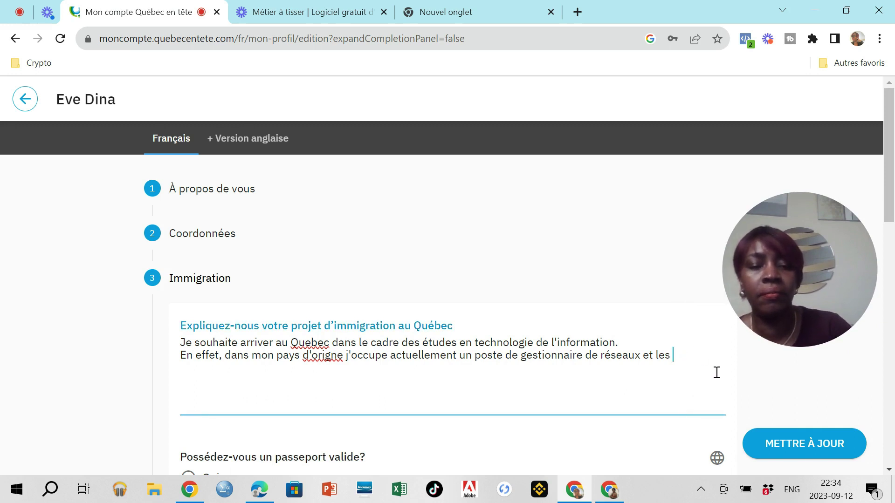
type("e")
key("BackSpace")
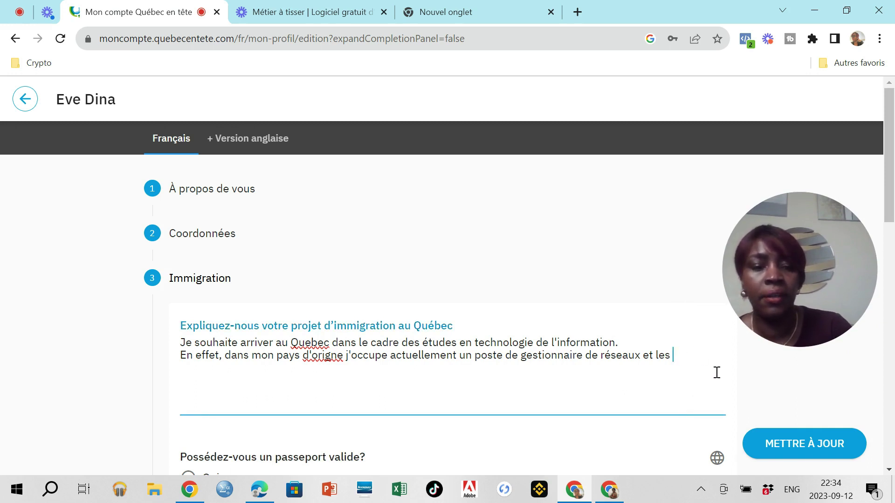
type("études")
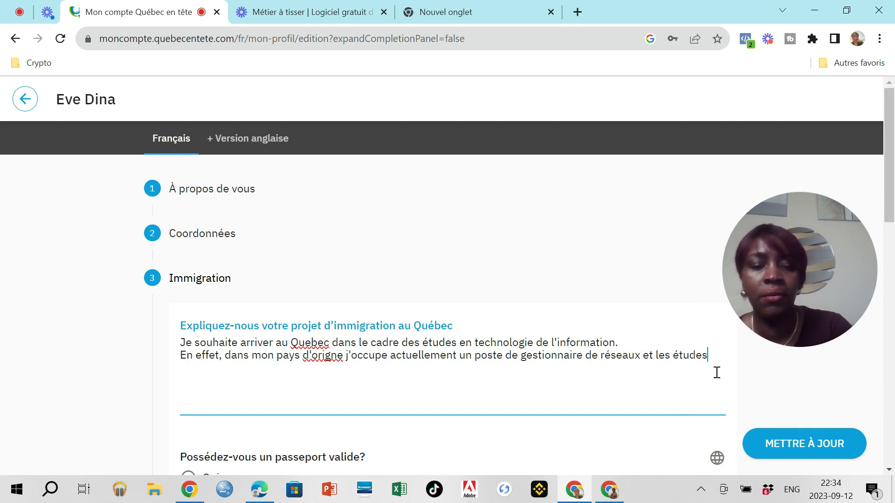
type(" faite")
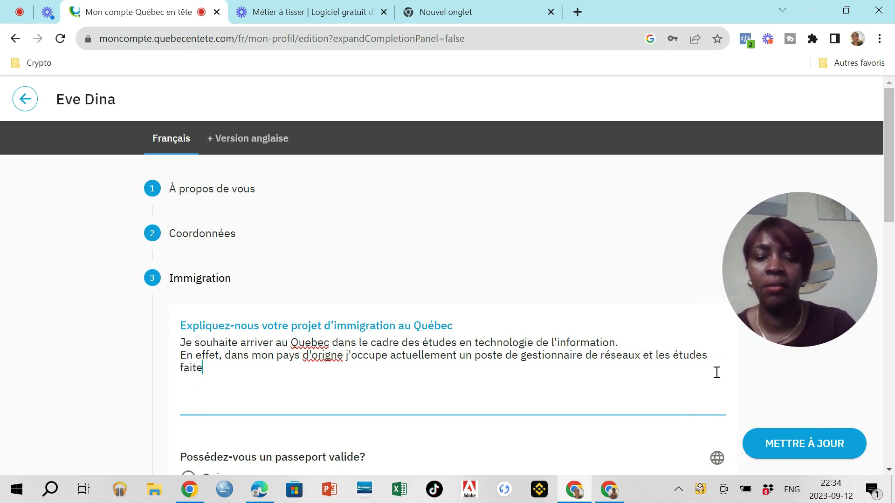
type("s au ca")
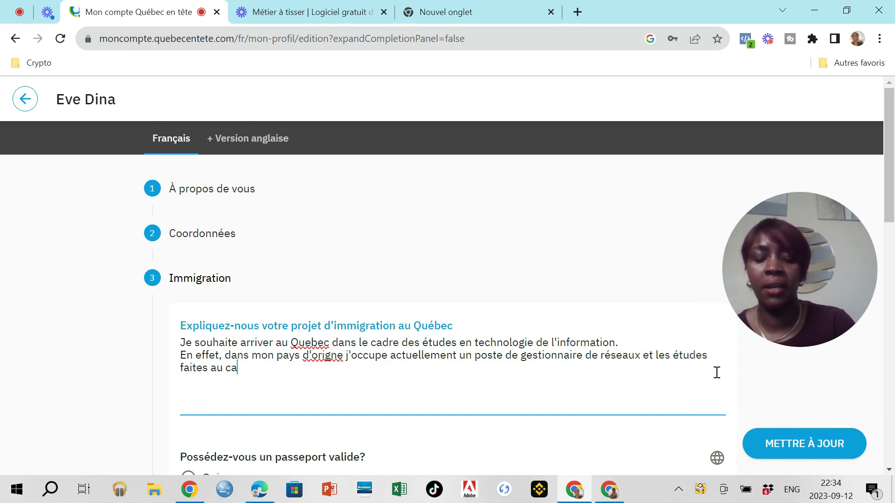
type("nada me permettr")
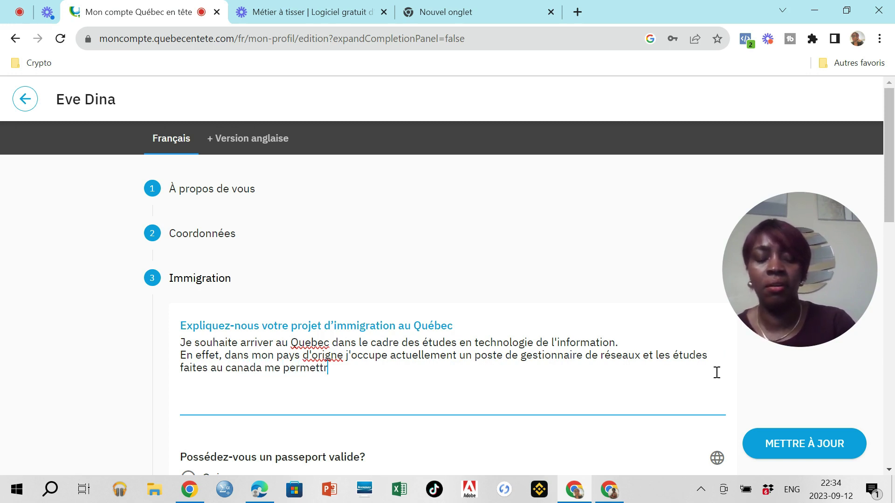
type("ont a")
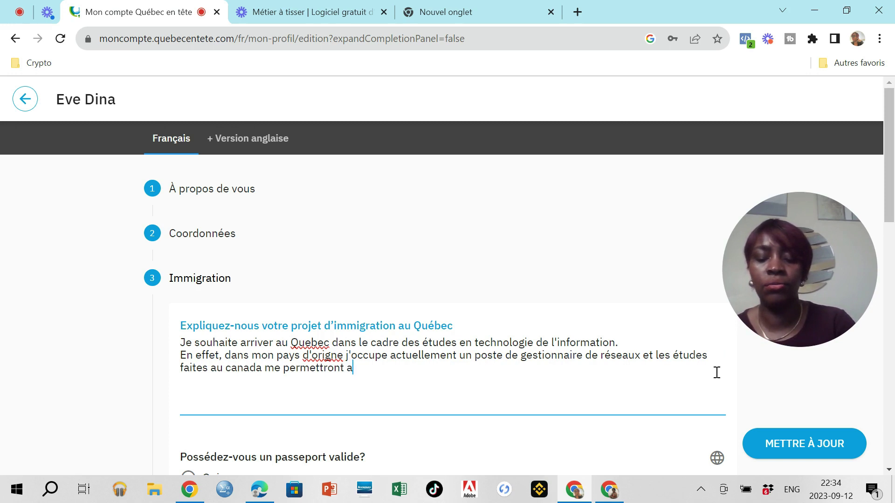
type(" cours su")
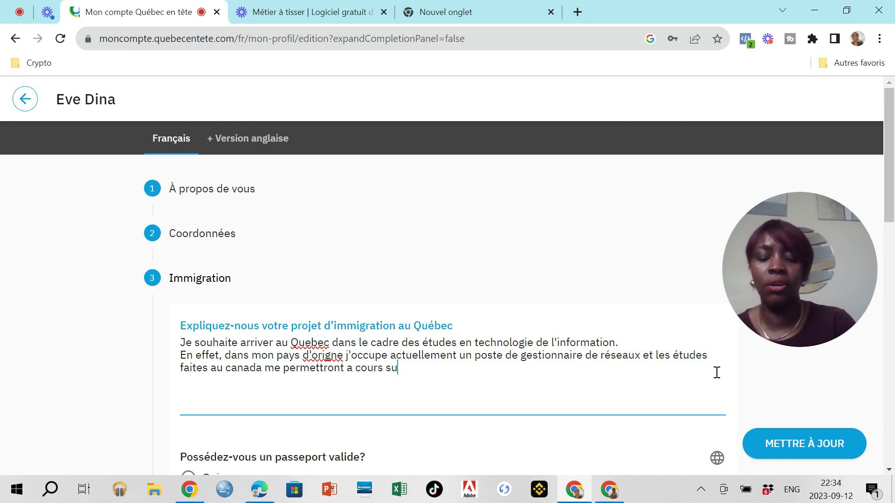
type("r a mon retour")
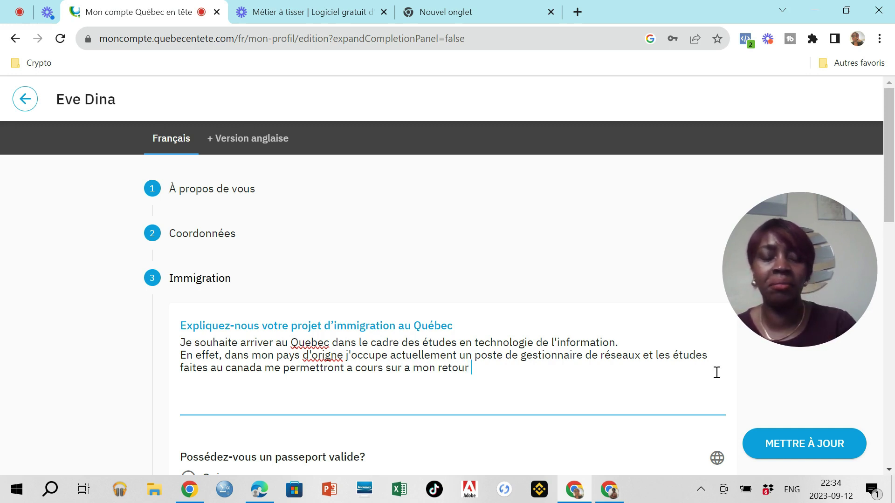
type("de ")
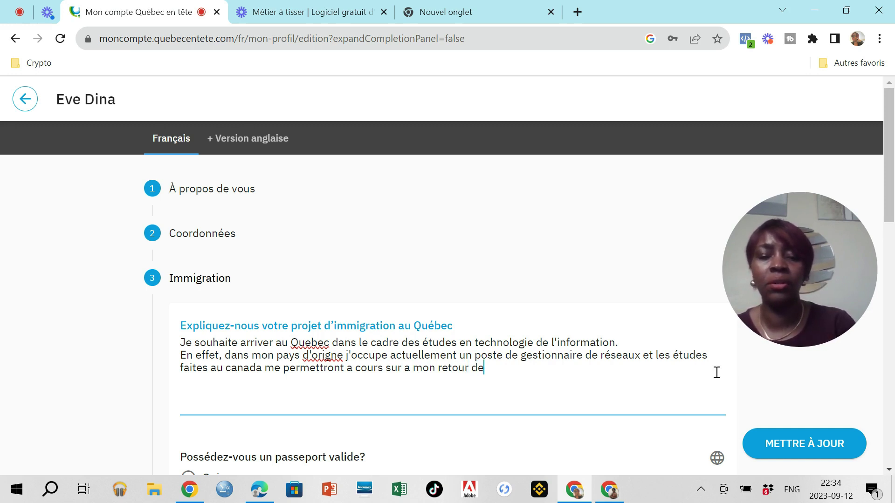
type("bonifier")
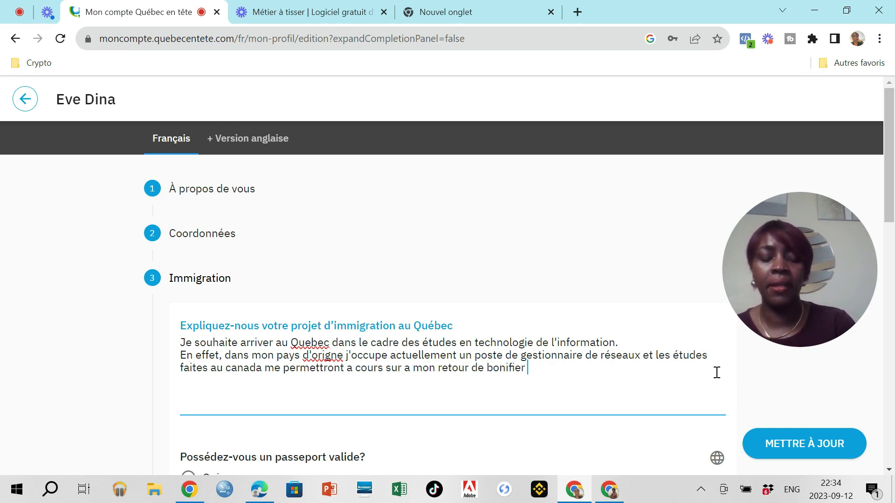
type(" mes compétenes")
key("BackSpace")
key("BackSpace")
type("ces sur le terrain et aussi gravir des echelons au sein de mon")
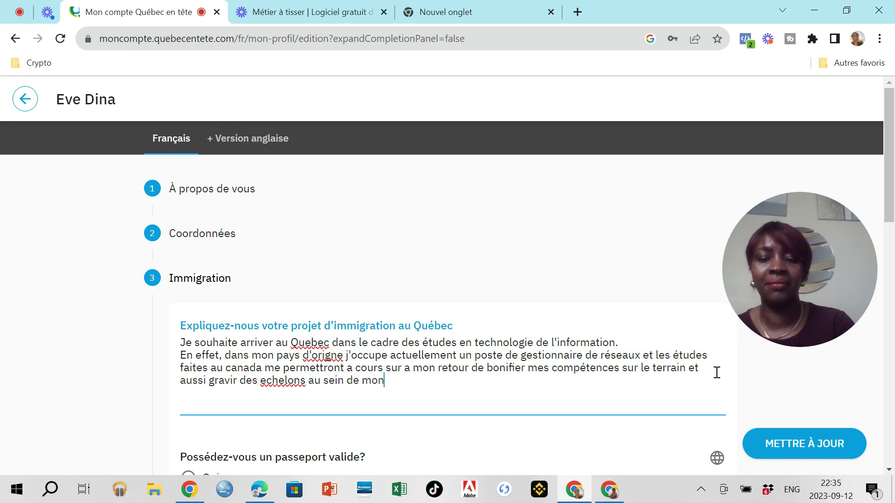
type(" entre")
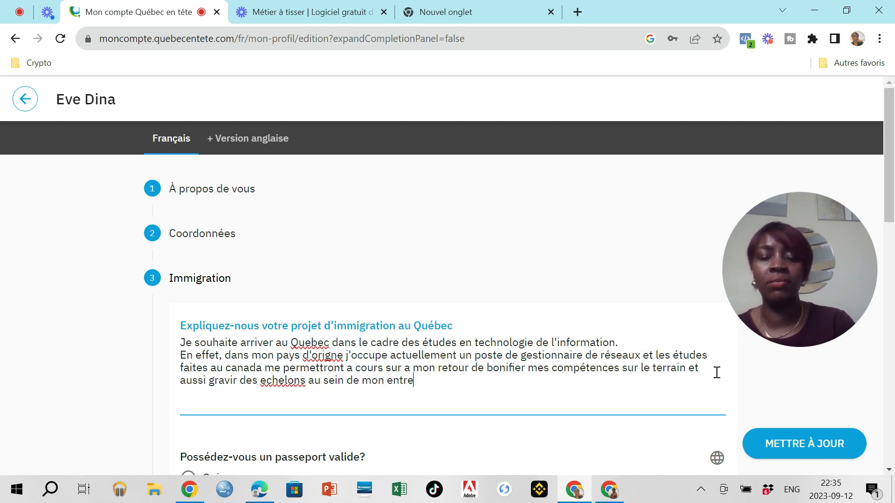
type("tien")
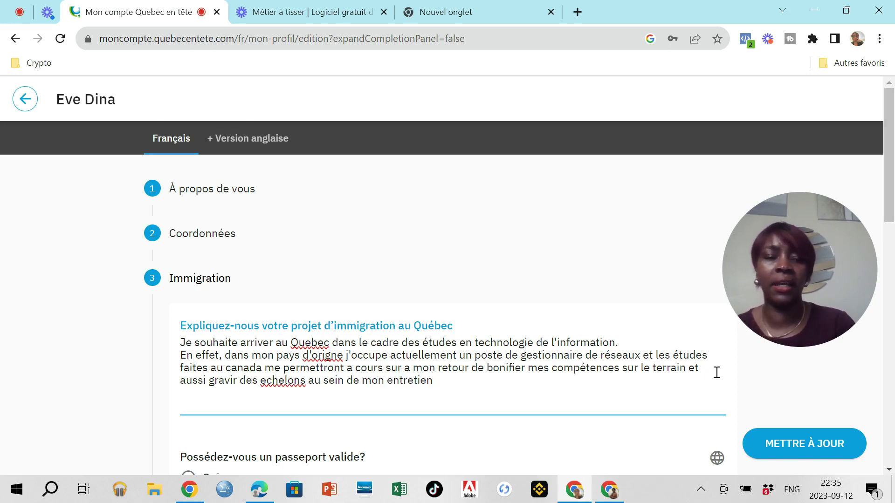
type(".")
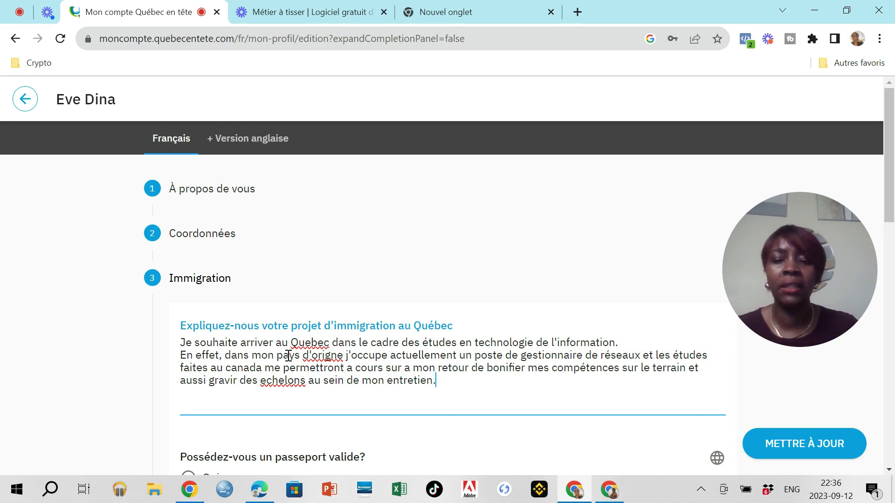
Step: Replace 'arriver' with 'immigrer' and correct 'd'origne' to 'd'origine'
left_click_drag(277, 345, 243, 347)
type("immigrer")
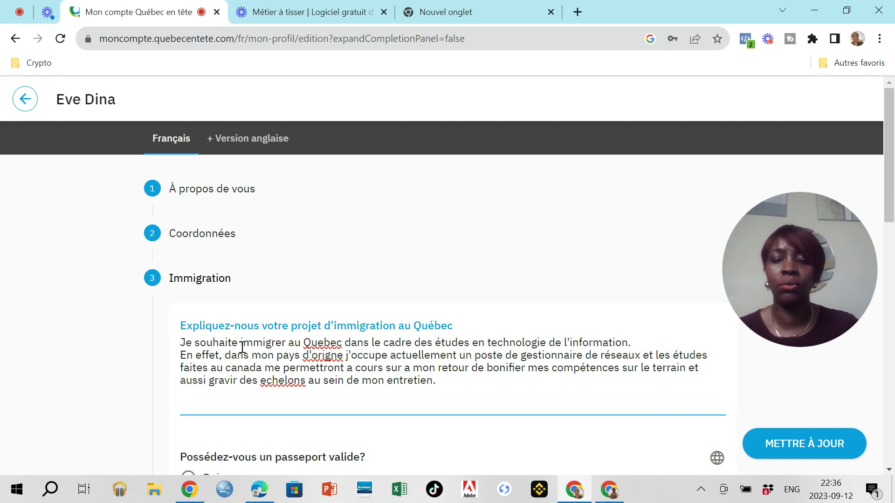
right_click(320, 364)
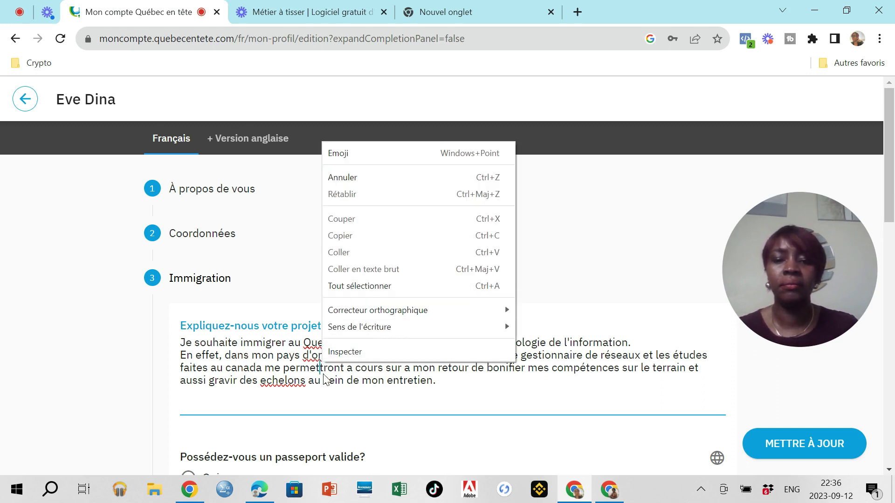
double_click(322, 368)
left_click(329, 359)
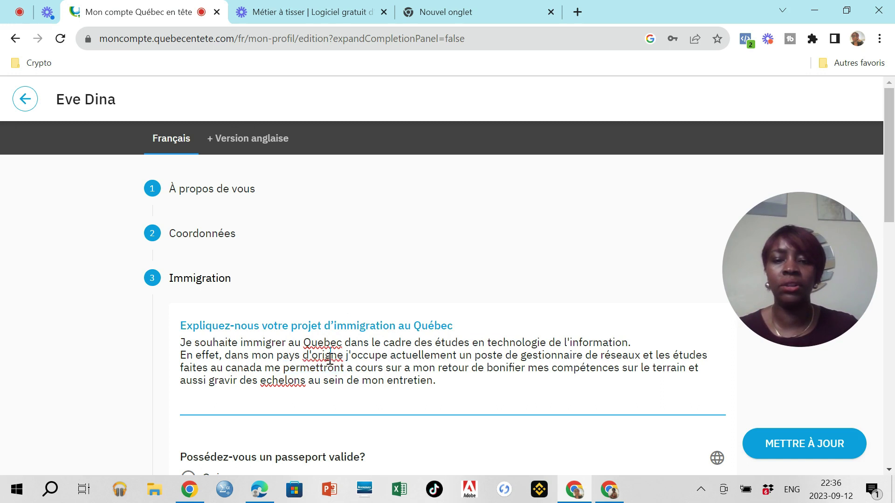
type("i")
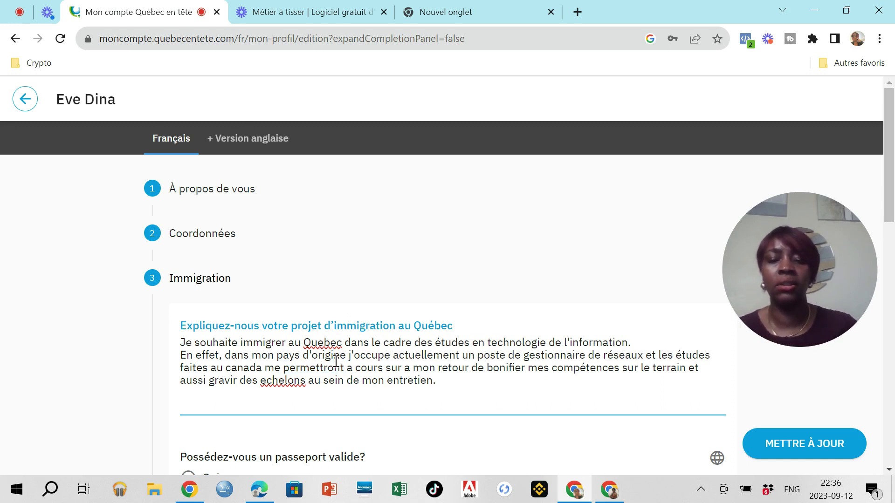
Step: Accent 'Quebec' as 'Québec', change 'canada' to 'Québec', and write 'à' before cours
left_click(324, 344)
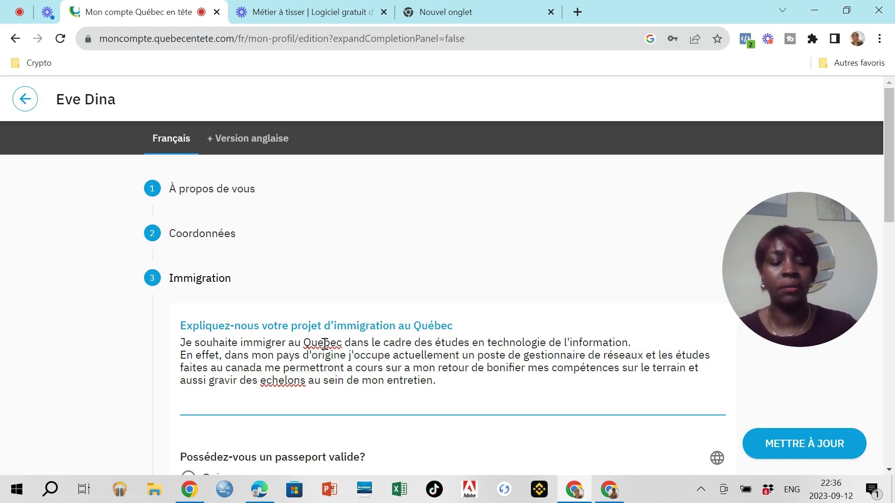
key("BackSpace")
type("é")
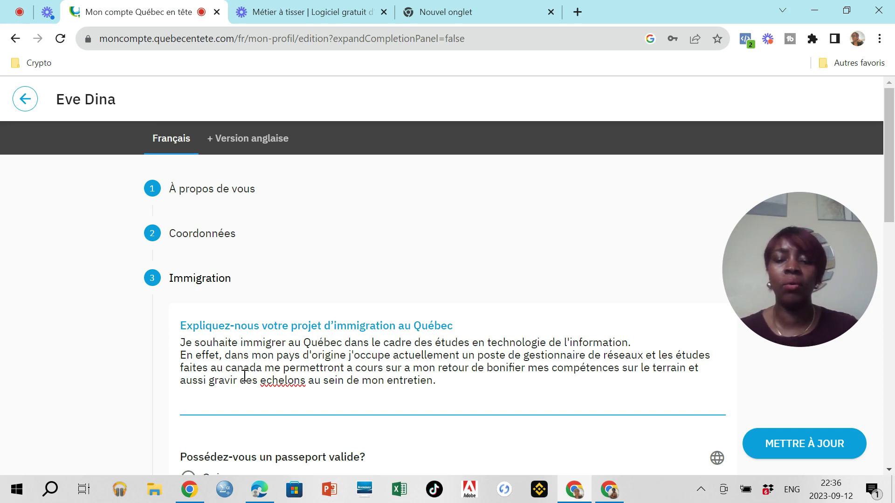
left_click_drag(262, 371, 228, 372)
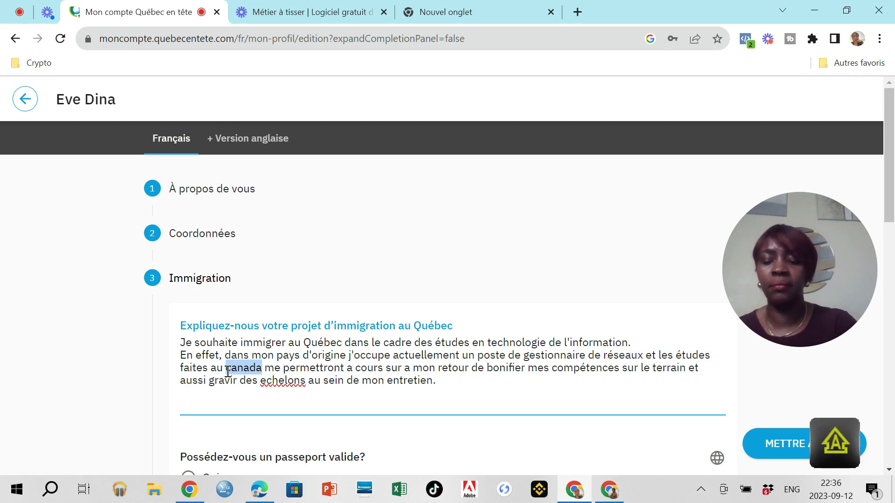
type("Québec")
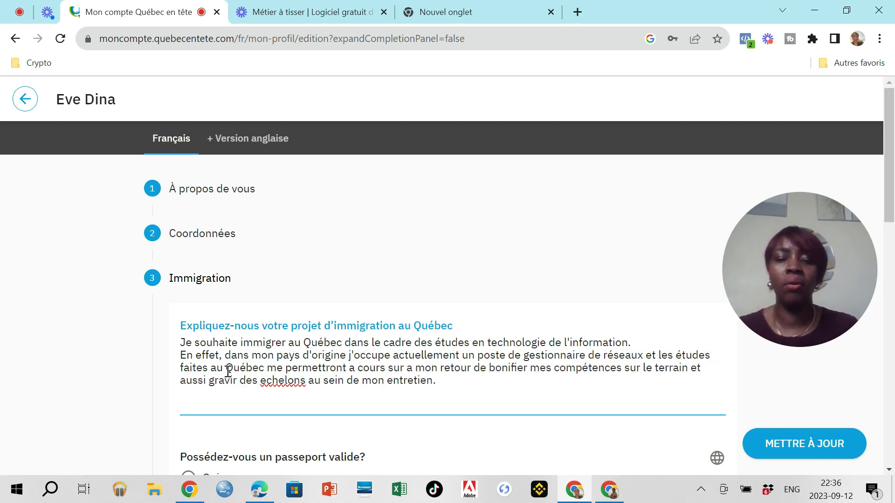
left_click(355, 371)
key("BackSpace")
type("à")
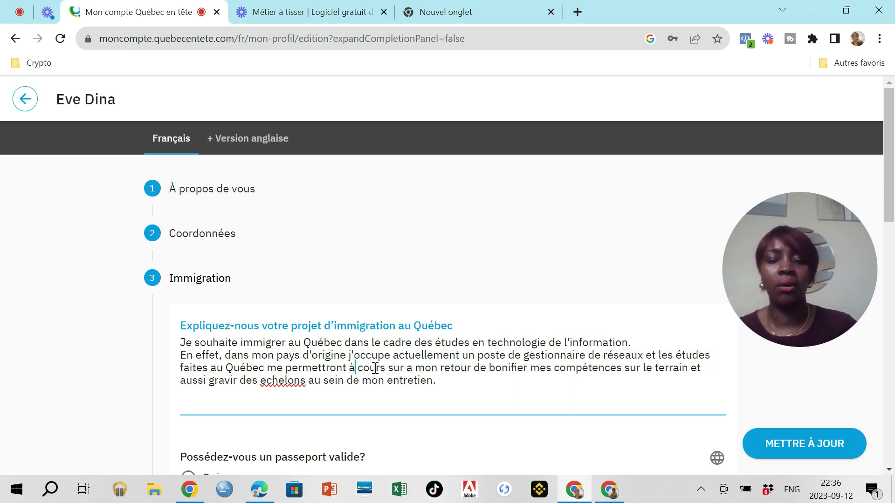
Step: Correct the phrase to read 'à coup sur dès'
left_click(377, 368)
type("b")
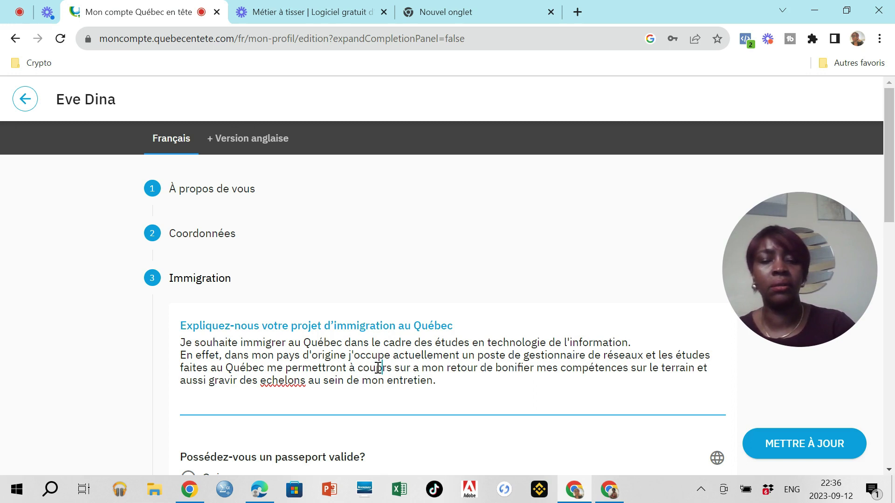
key("BackSpace")
key("Delete")
key("Delete")
type("p")
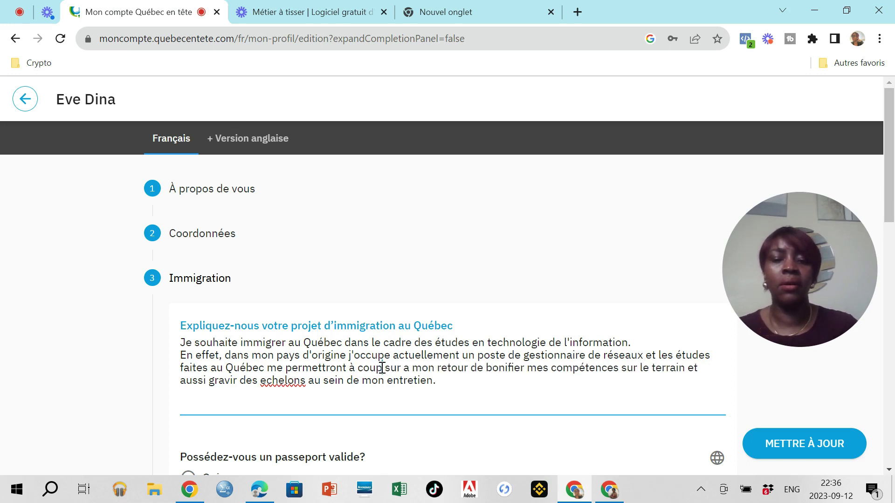
left_click(408, 368)
key("BackSpace")
type("à")
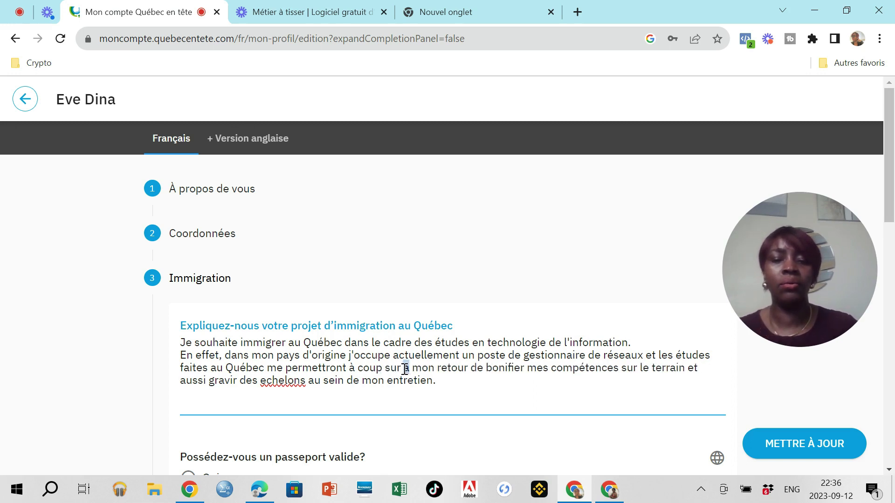
key("BackSpace")
type("des")
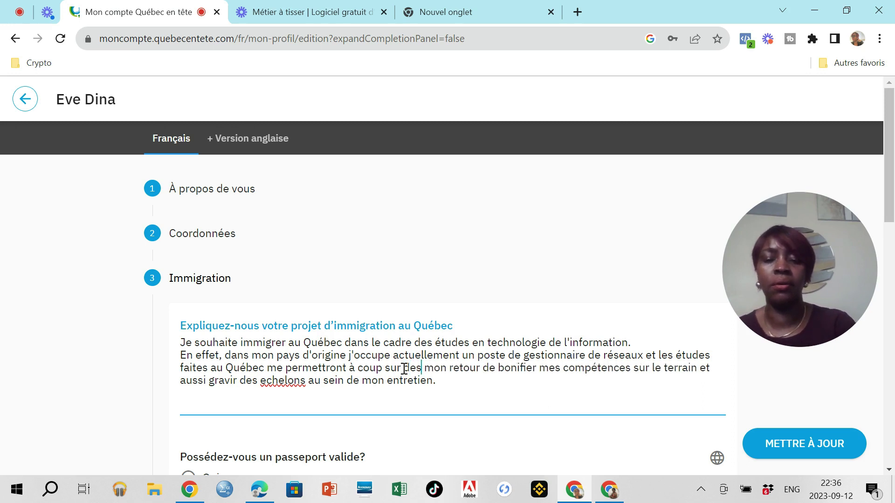
key("BackSpace")
key("BackSpace")
type("ès")
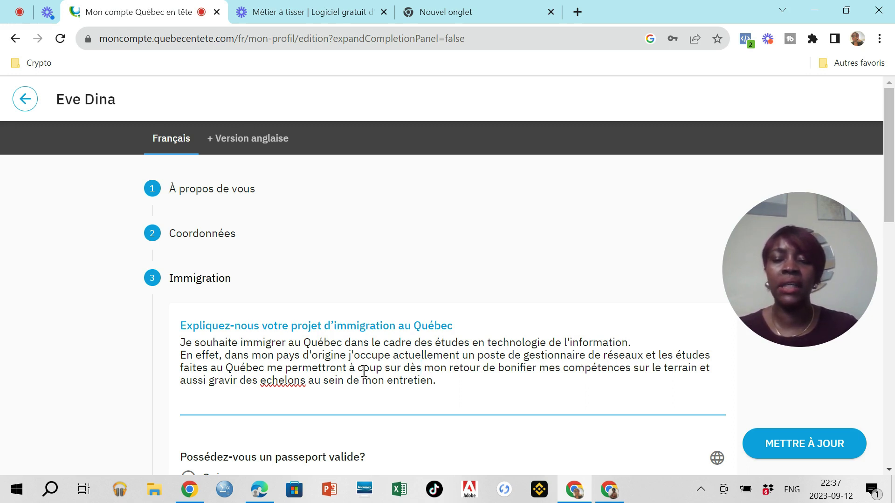
Step: Accept the 'échelons' spelling suggestion and change 'entretien' to 'entreprise'
right_click(267, 383)
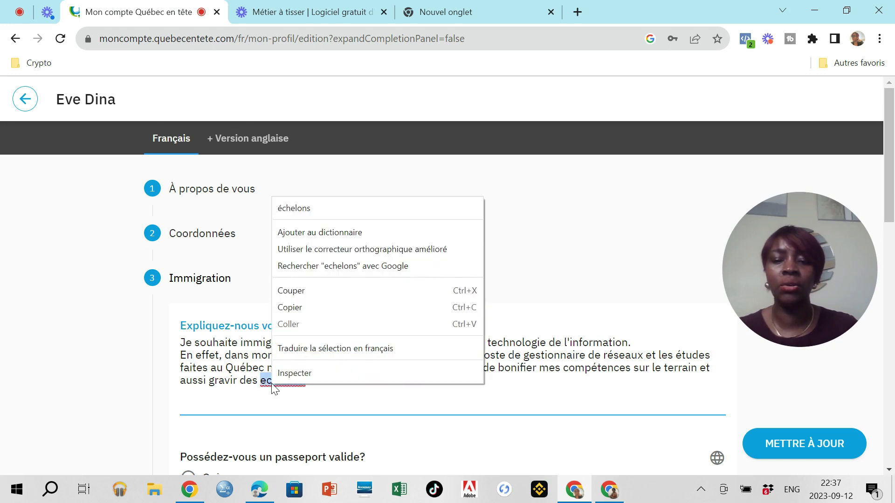
left_click(294, 208)
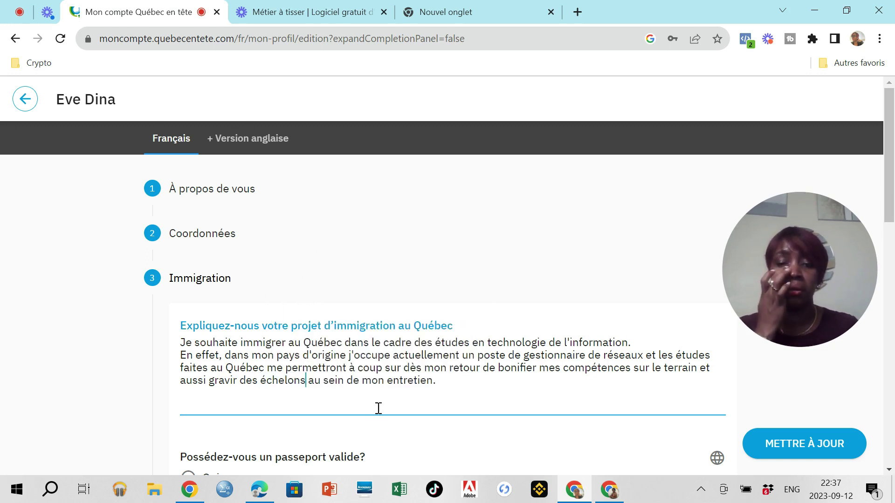
type("prise")
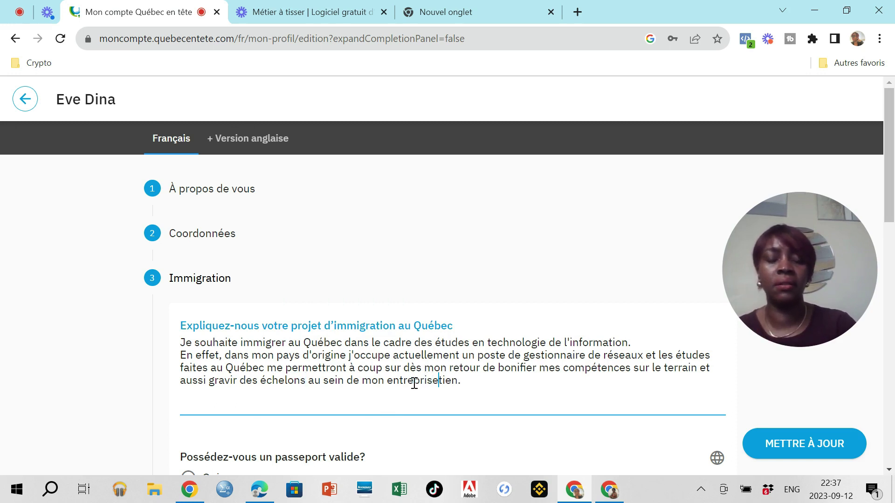
key("Delete")
key("Delete")
key("Delete")
key("Delete")
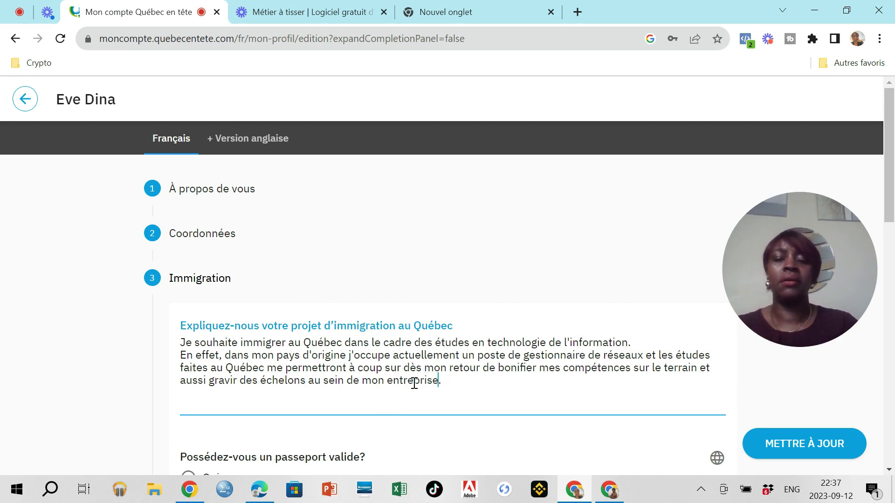
Step: Mark Oui for holding a valid passport and Non for having travelled outside the country
scroll(414, 383, "down", 3)
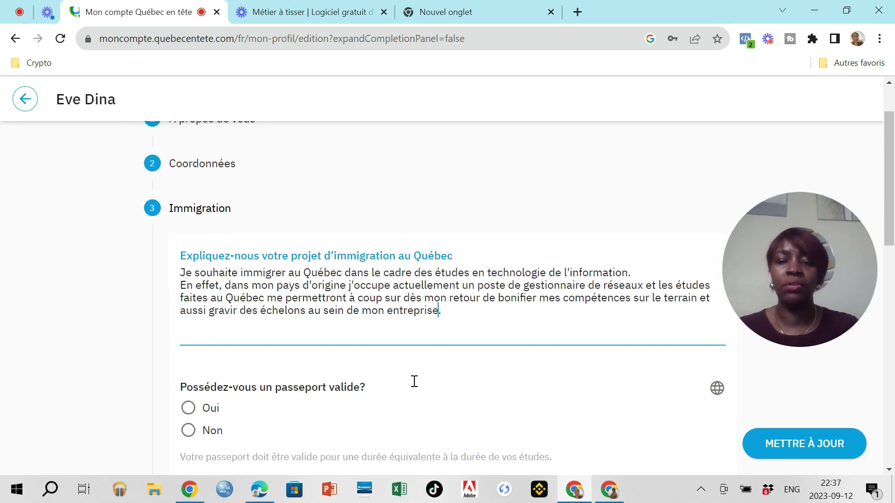
scroll(414, 385, "up", 1)
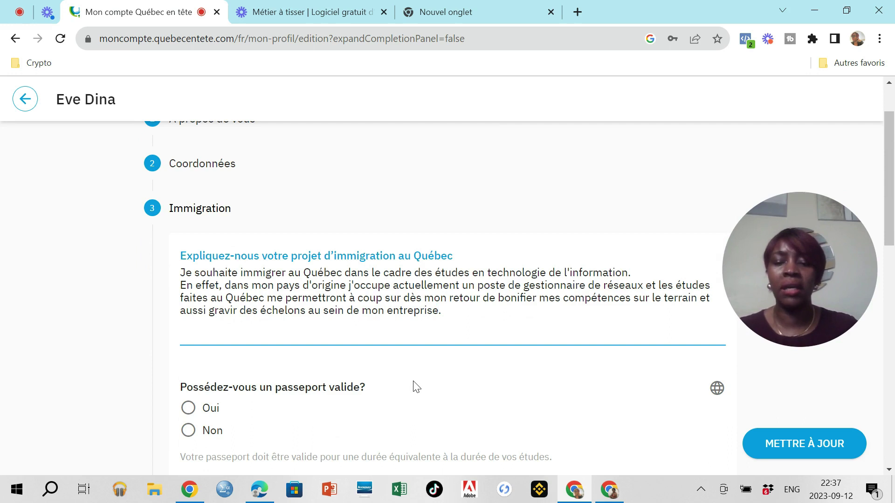
scroll(364, 392, "down", 1)
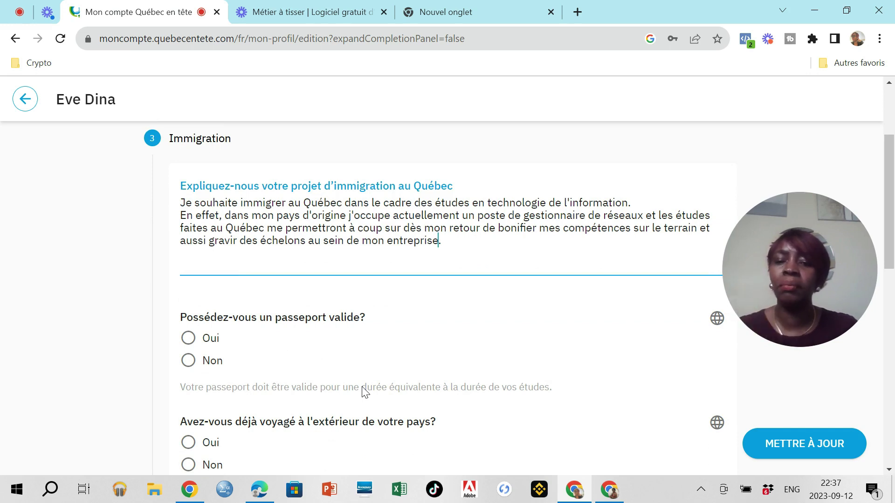
left_click(189, 339)
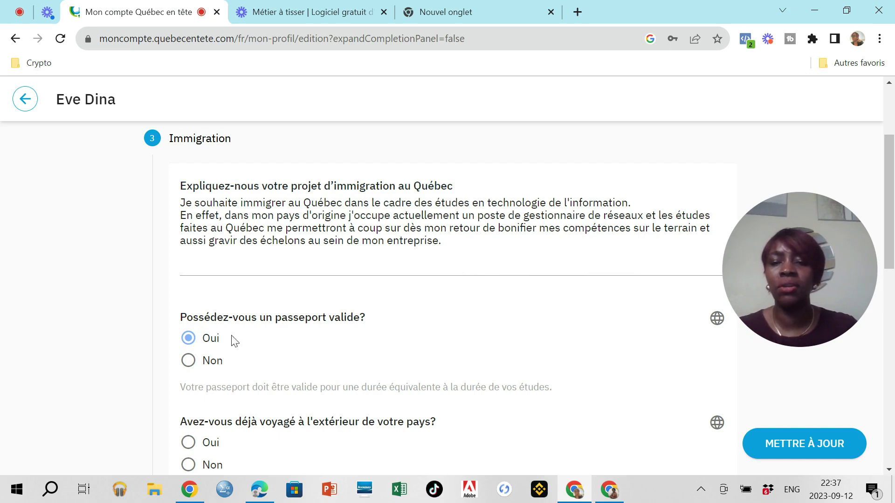
scroll(255, 338, "down", 2)
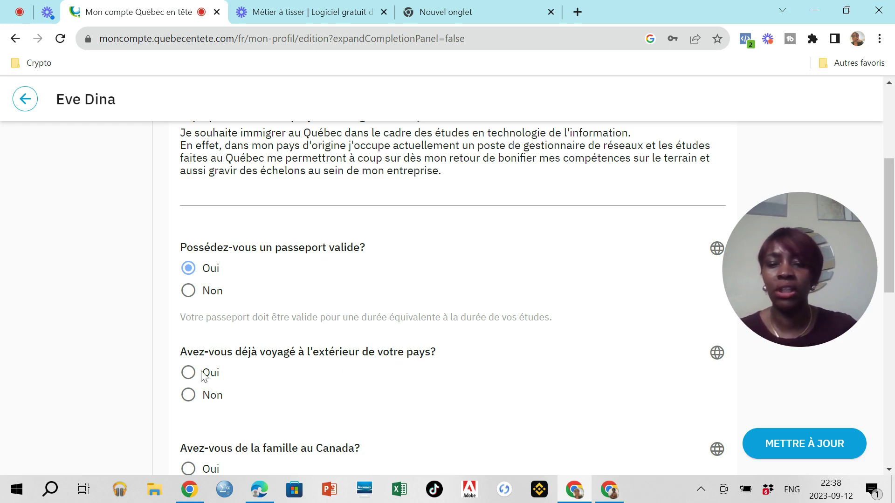
left_click(189, 396)
Step: Answer Non to family in Canada, a previous Canadian visa refusal and a criminal offence
scroll(289, 389, "down", 3)
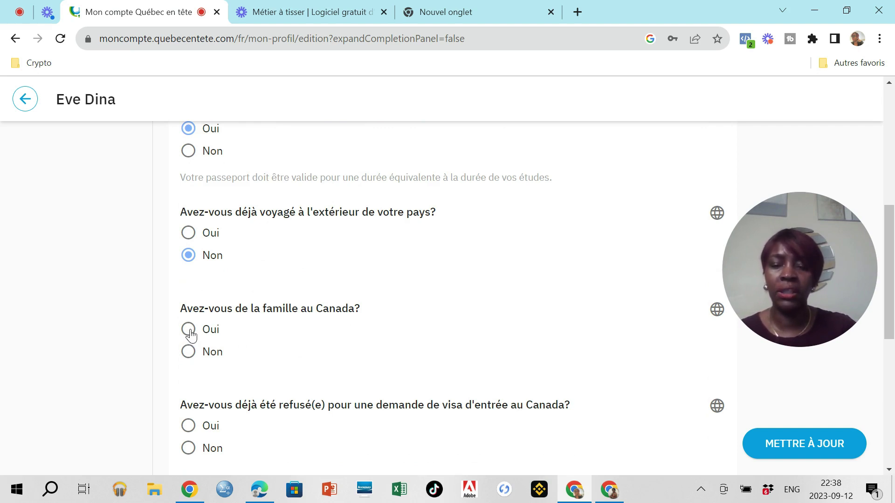
left_click(189, 353)
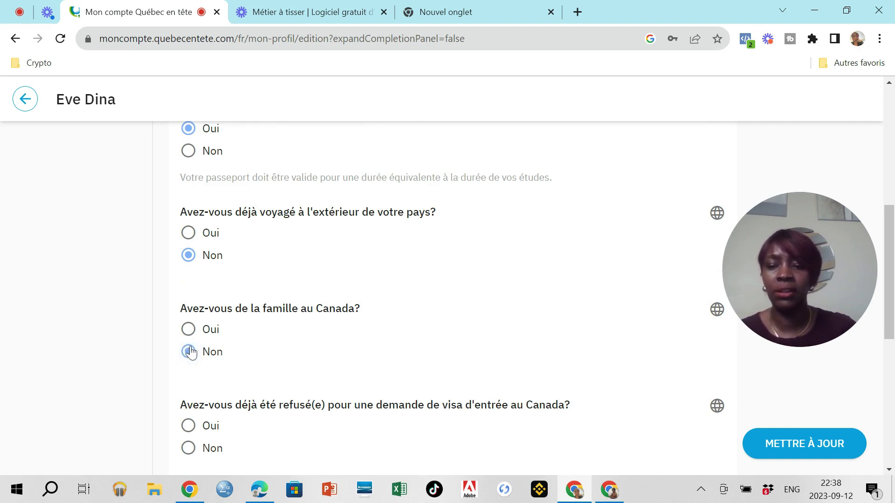
scroll(256, 355, "down", 1)
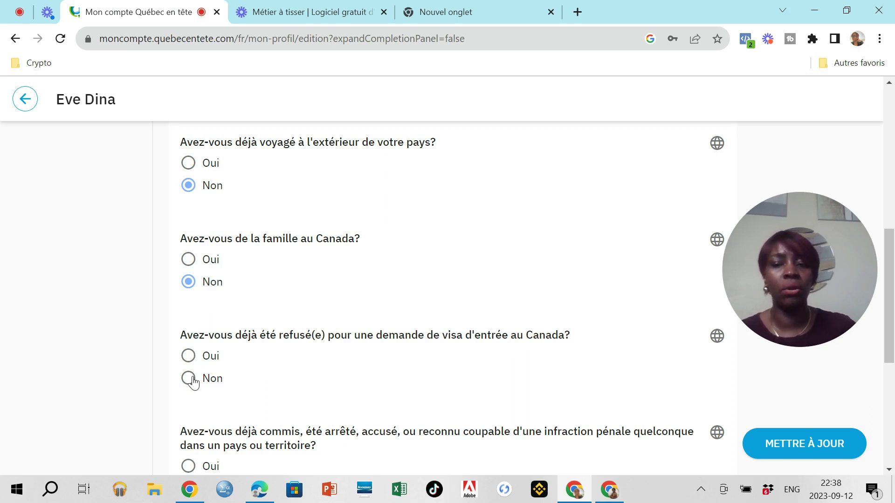
left_click(189, 379)
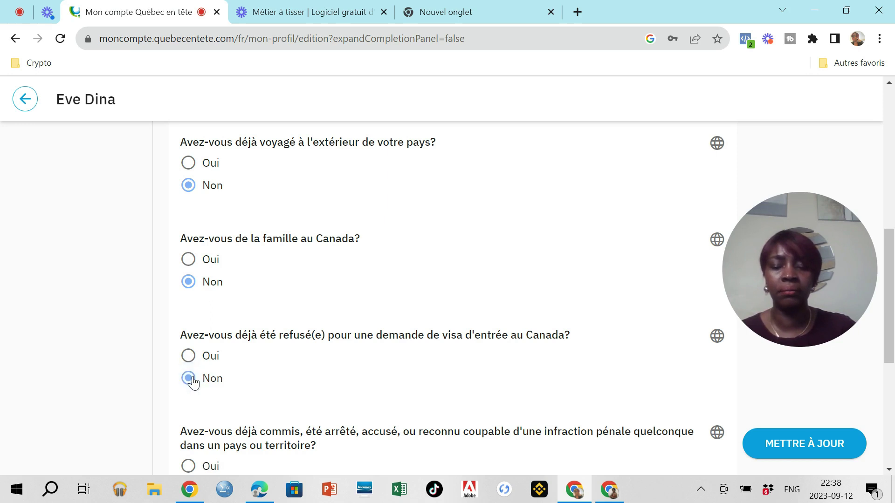
scroll(240, 375, "down", 3)
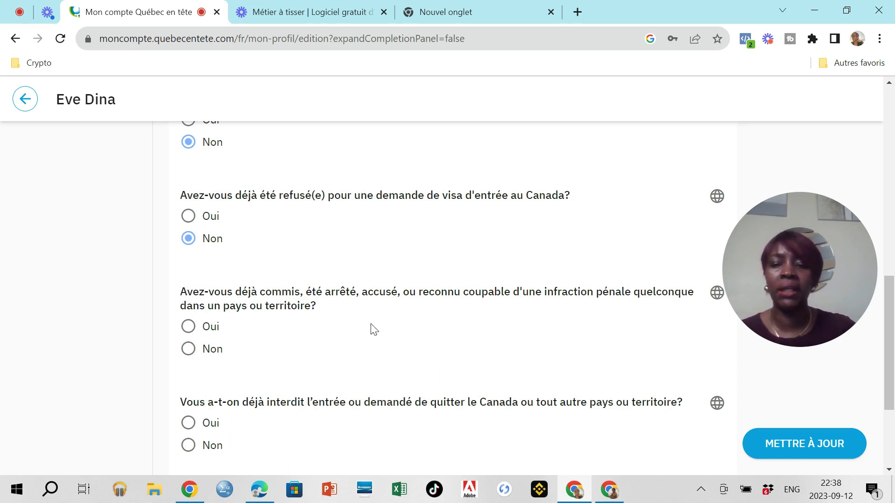
left_click(190, 353)
Step: Answer Non to ever being refused entry and expand the Langues section
scroll(252, 356, "down", 3)
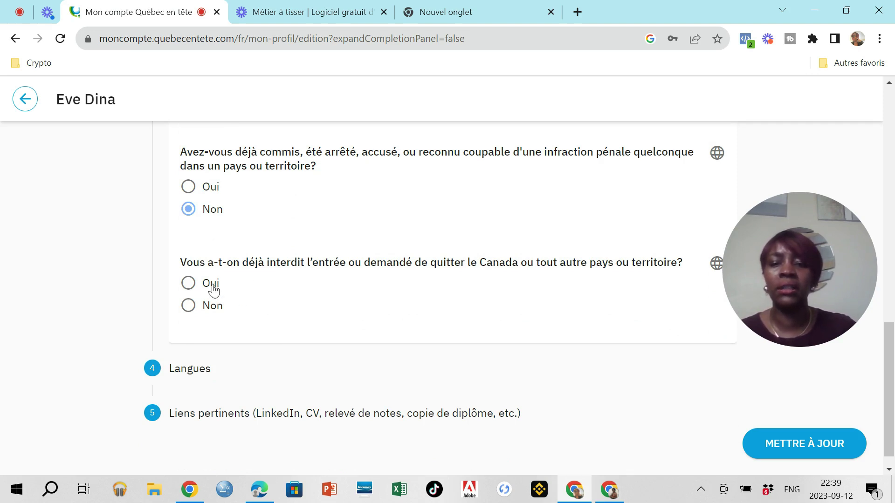
left_click(189, 305)
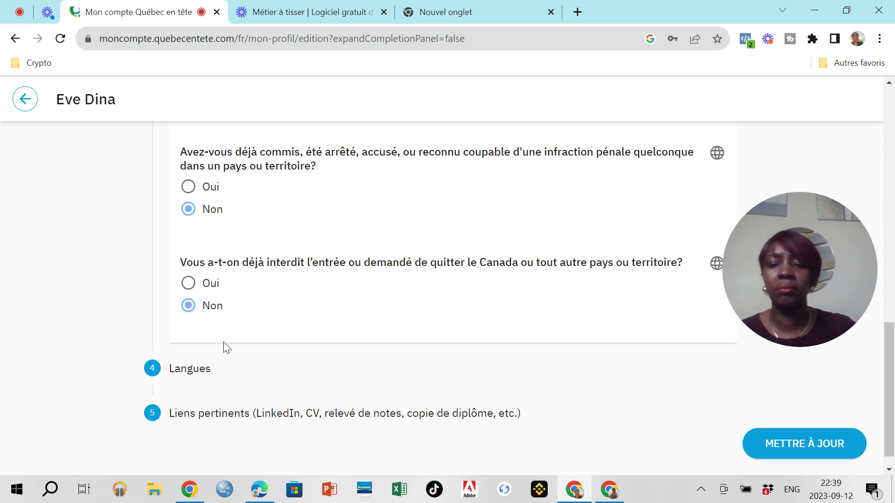
scroll(220, 347, "down", 1)
left_click(196, 349)
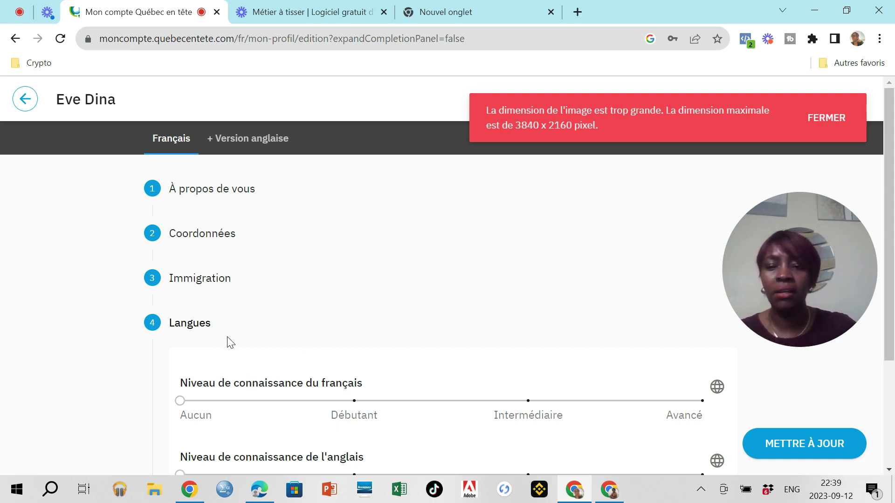
Step: Set the French knowledge level to Intermédiaire after briefly trying Avancé
scroll(229, 343, "down", 1)
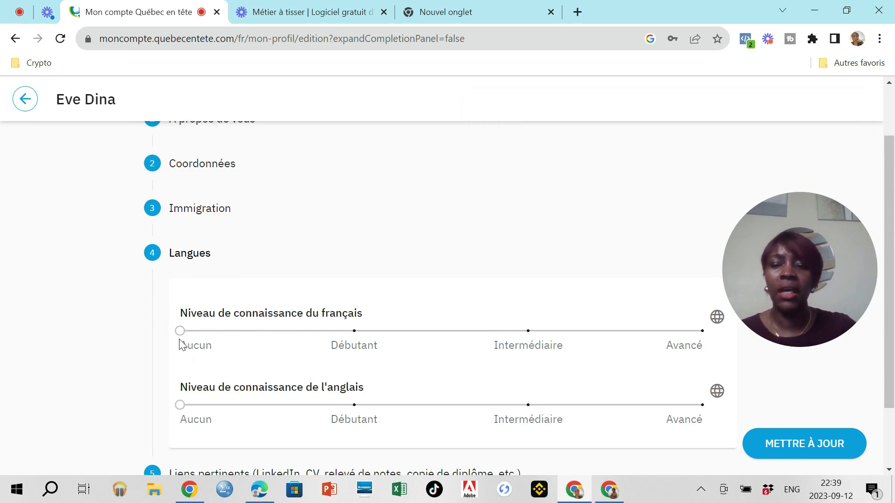
left_click_drag(189, 331, 580, 349)
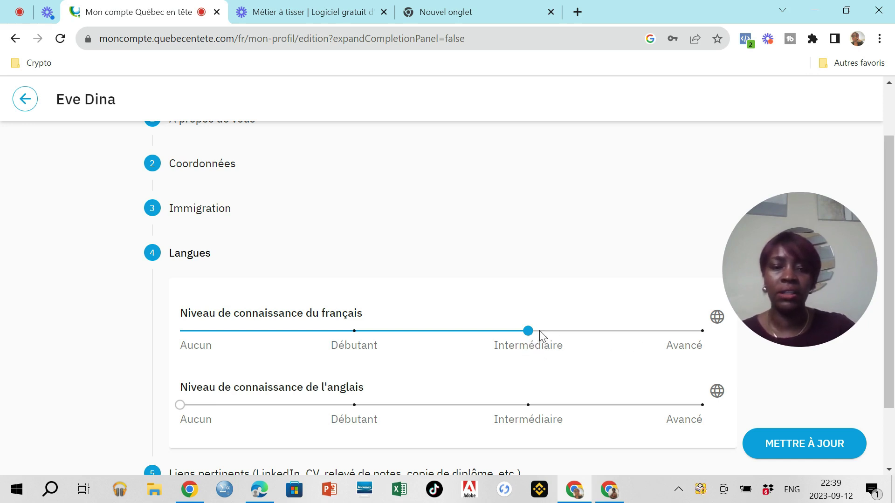
left_click(678, 351)
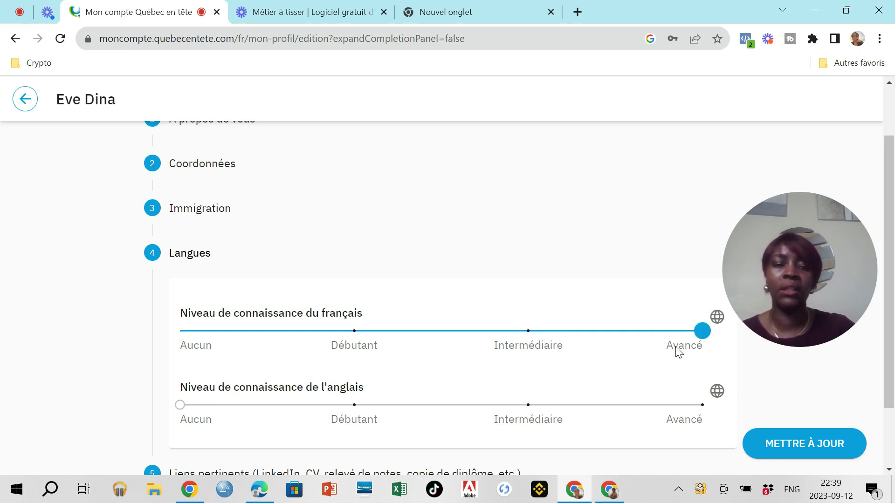
left_click(606, 353)
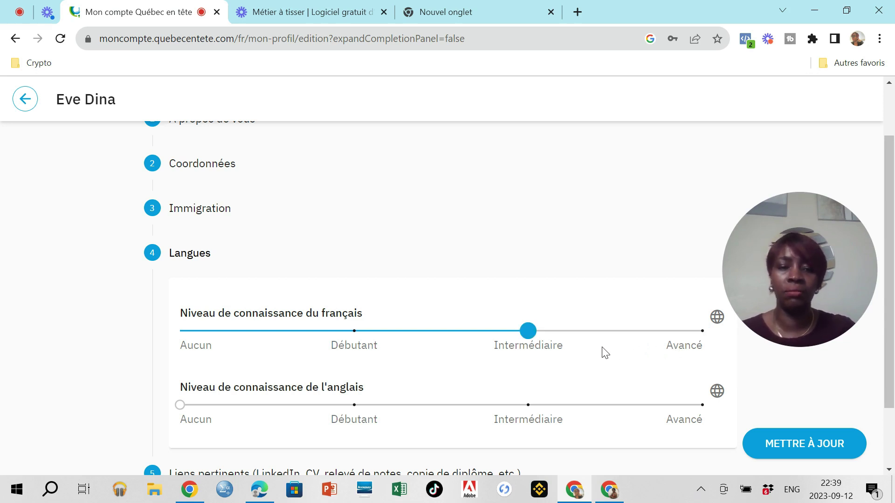
Step: Raise the English knowledge level through Débutant to Intermédiaire
scroll(519, 368, "down", 2)
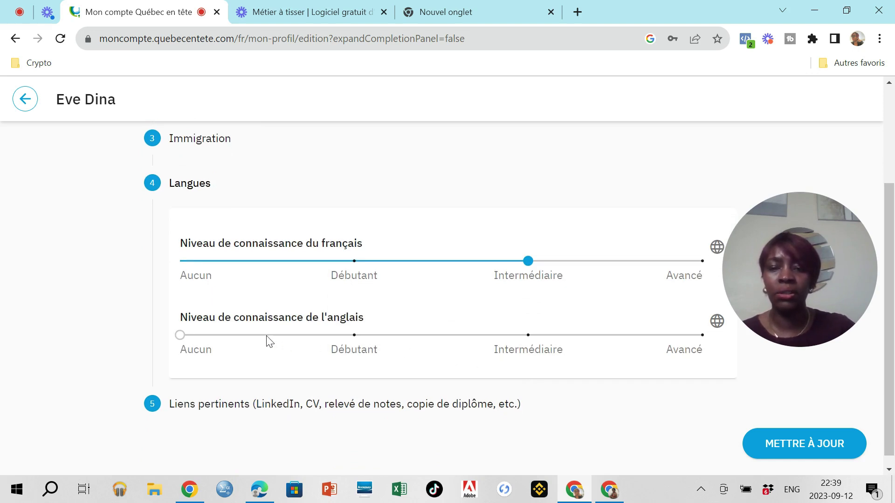
left_click(326, 341)
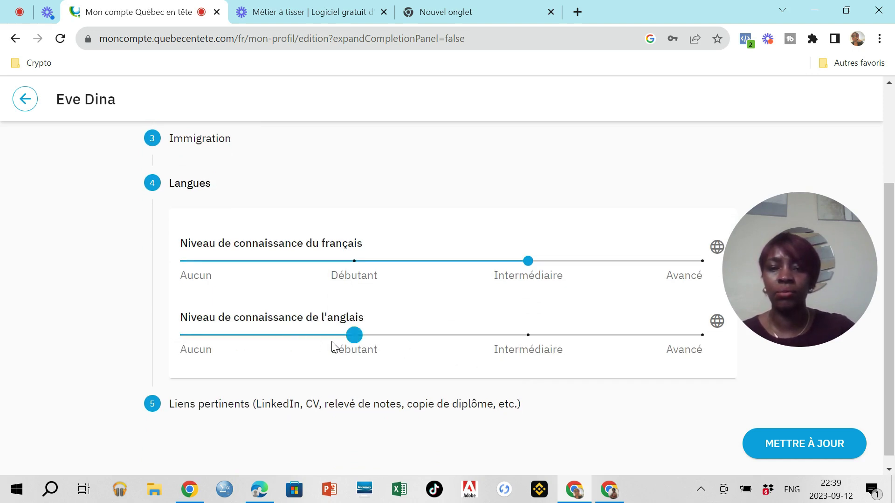
left_click(470, 354)
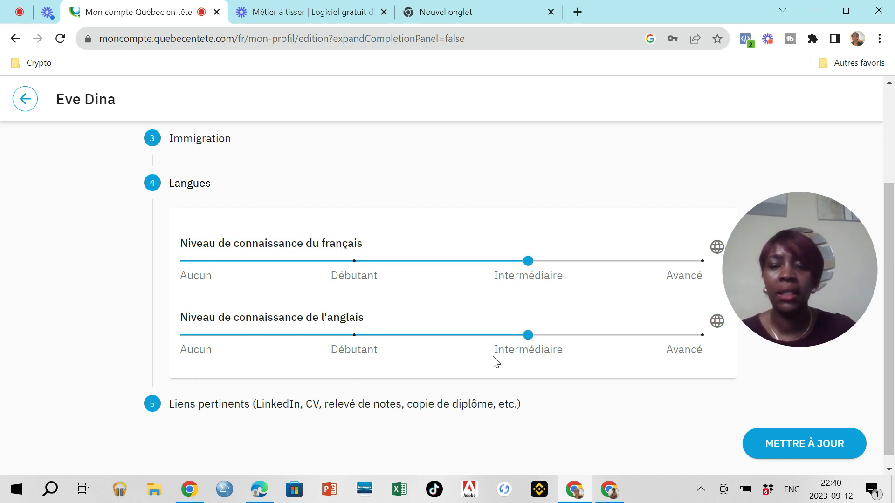
scroll(482, 363, "down", 1)
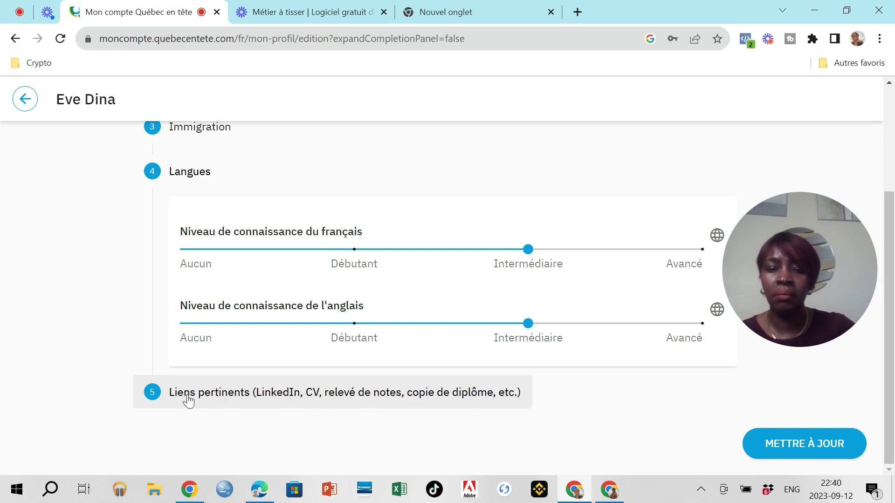
Step: Expand Liens pertinents, start a draft CV link, then remove it so no links remain
left_click(250, 394)
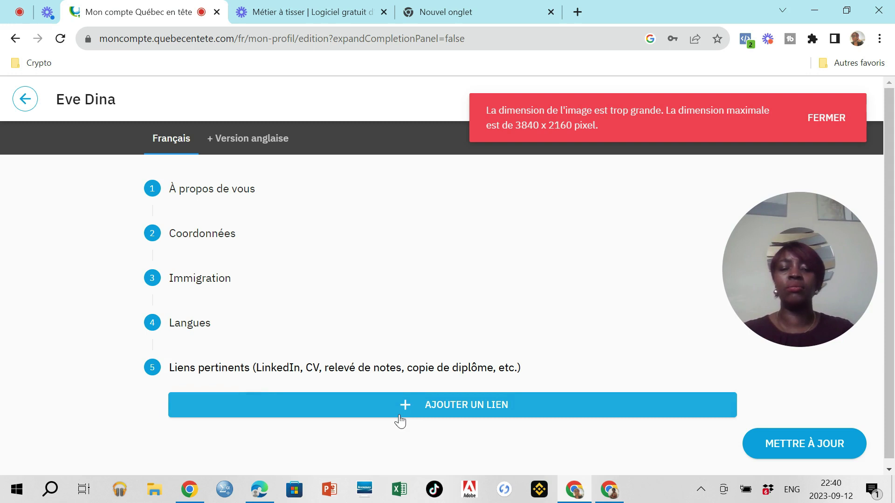
left_click(400, 421)
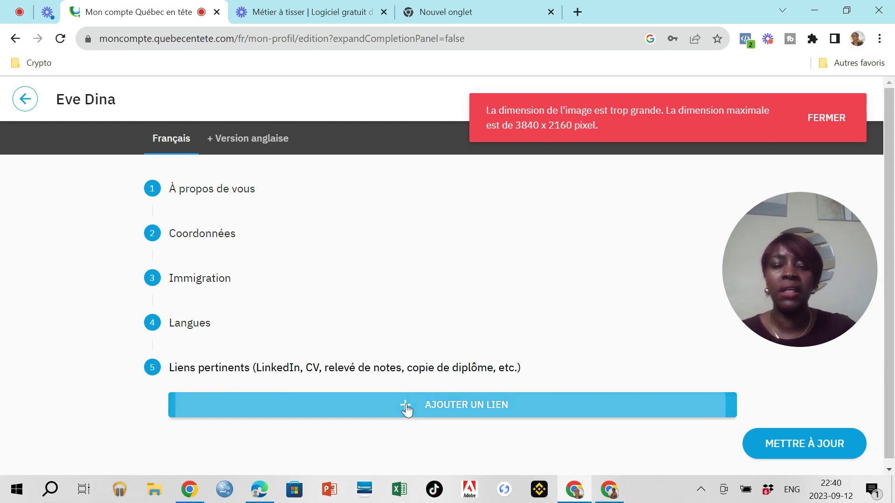
scroll(406, 408, "down", 3)
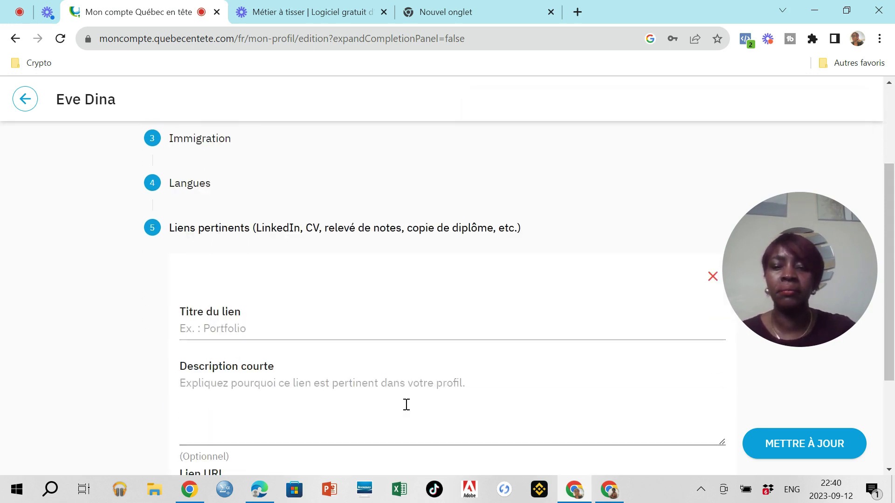
left_click(252, 331)
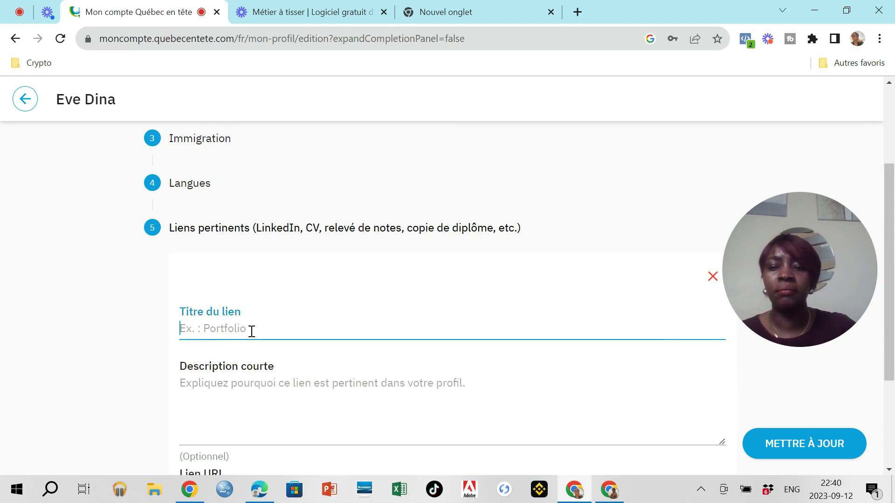
key("Caps_Lock")
type("CV")
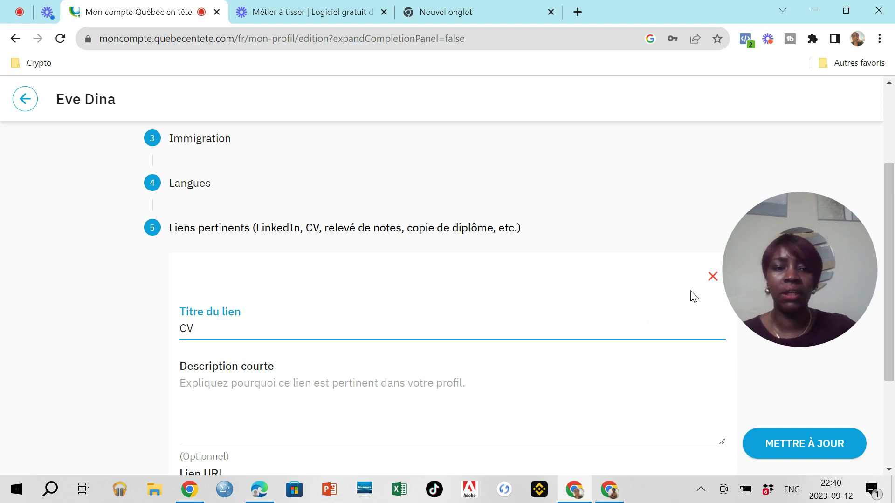
left_click(712, 277)
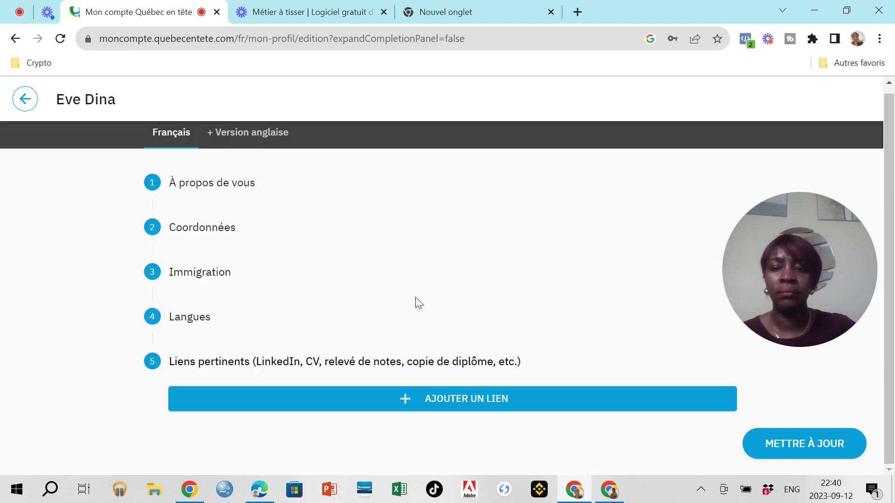
Step: Add a new link entry titled 'COPIE DE DIPLOME'
left_click(408, 403)
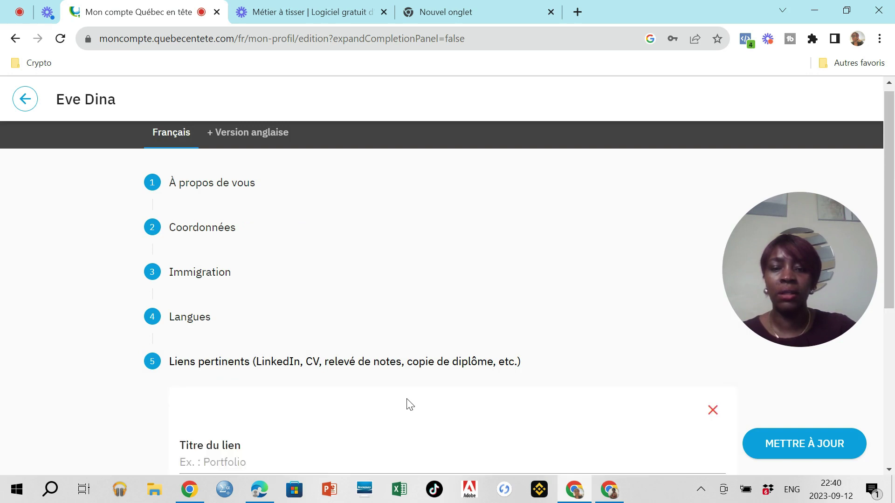
scroll(409, 403, "down", 1)
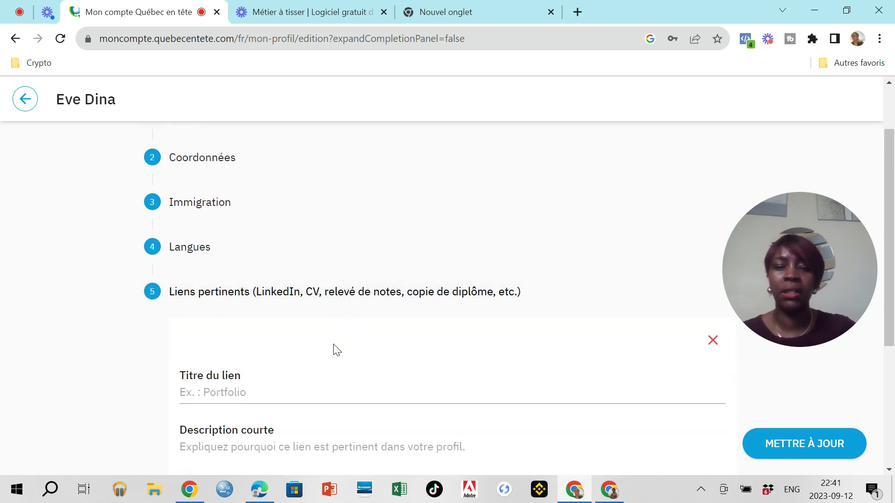
left_click(229, 391)
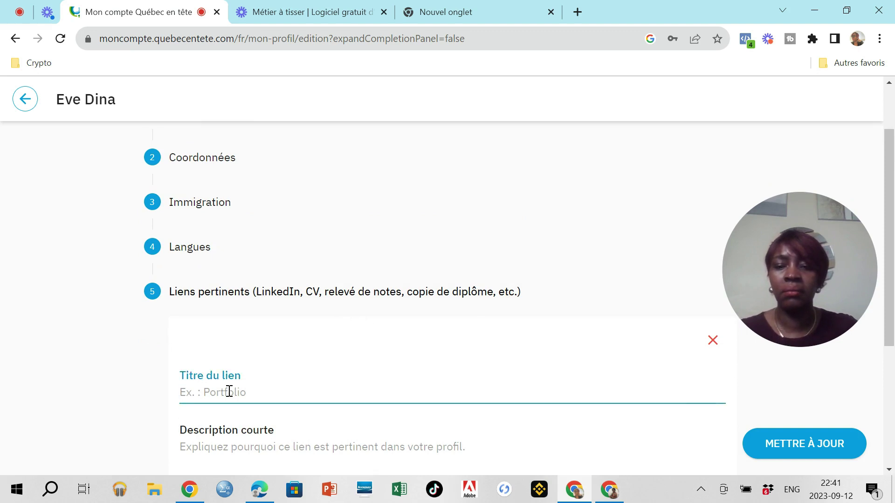
type("coPIE DE DIPLOME")
scroll(276, 423, "down", 4)
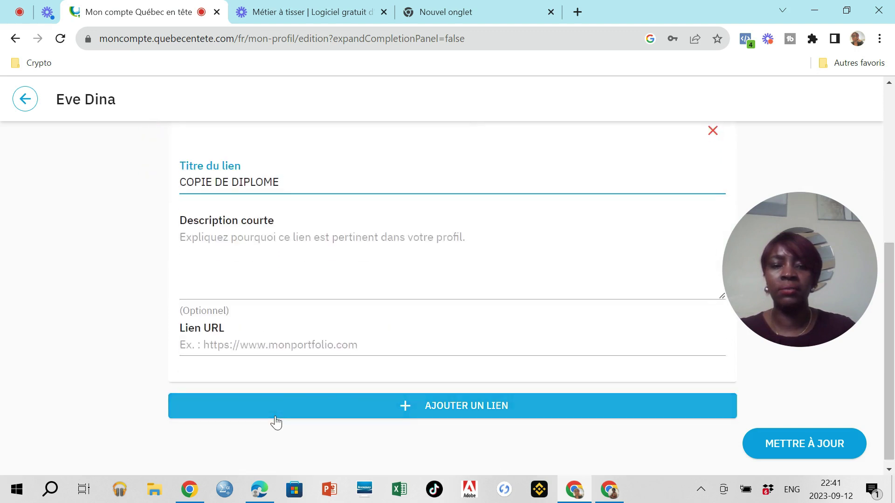
scroll(275, 419, "up", 1)
Step: Enter the short description 'Baccalaureat en serie C, bts' for the link
left_click(209, 310)
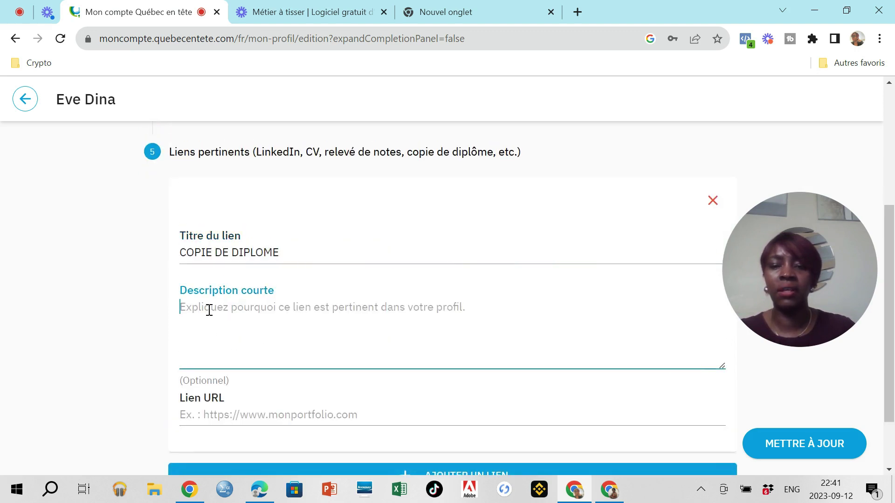
type("B")
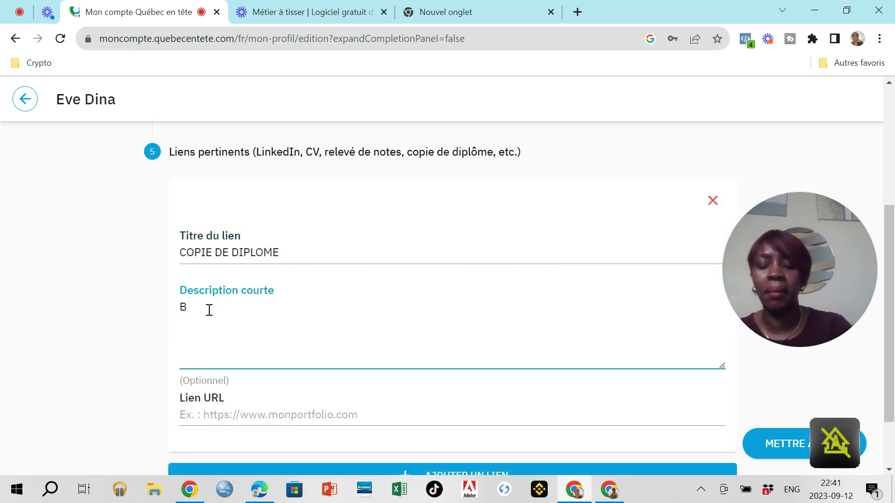
type("accalaureat en")
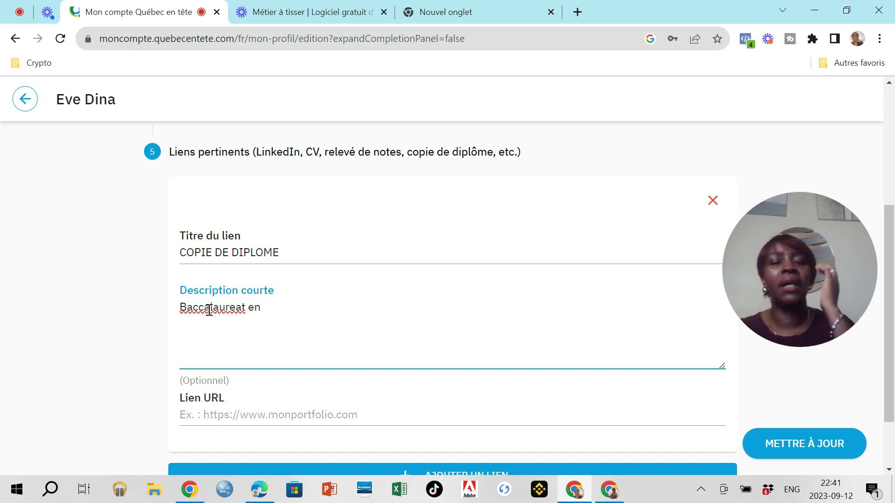
type("serie")
key("Caps_Lock")
type("C,")
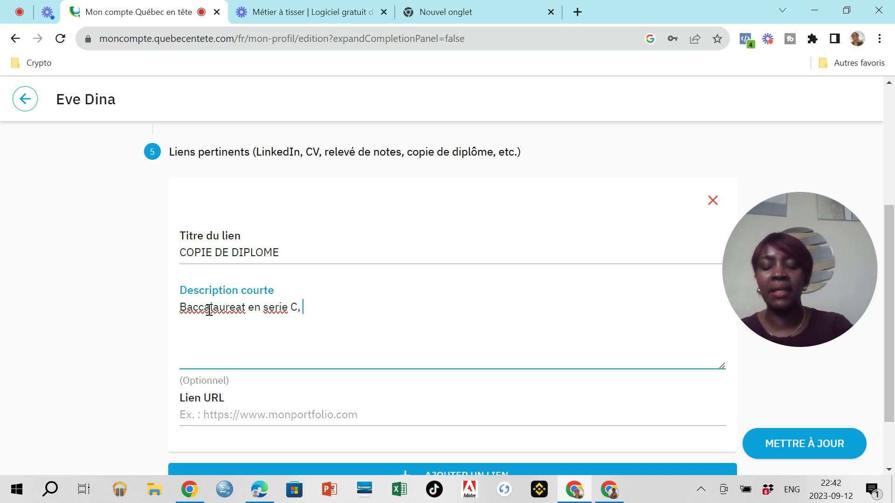
key("Caps_Lock")
type("bts")
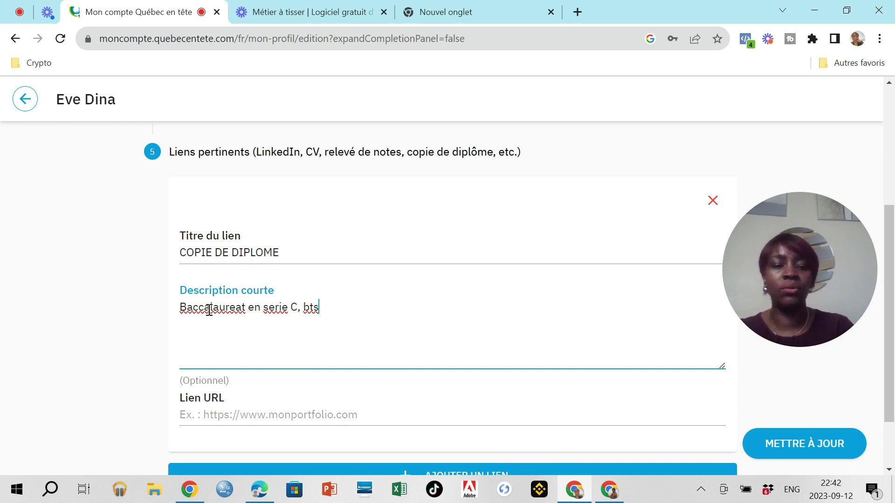
scroll(200, 303, "down", 2)
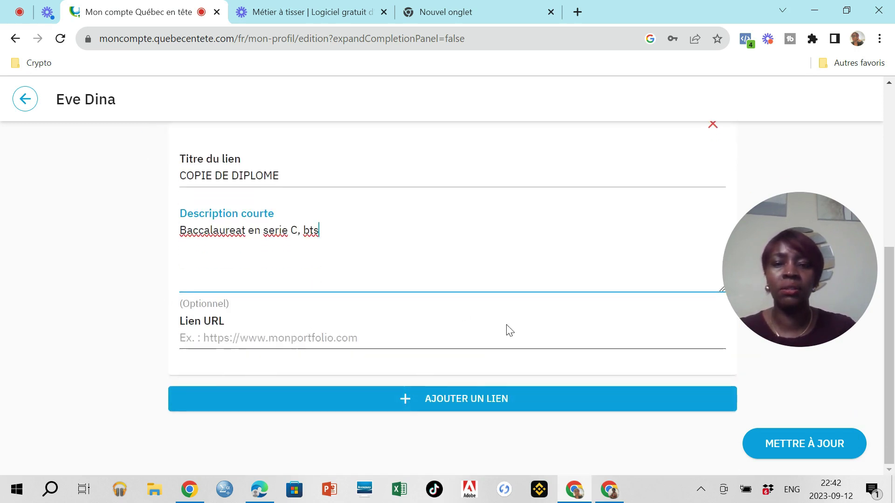
scroll(508, 332, "up", 3)
Step: Delete the COPIE DE DIPLOME link form and choose CRÉER under Profil étudiant
left_click(713, 263)
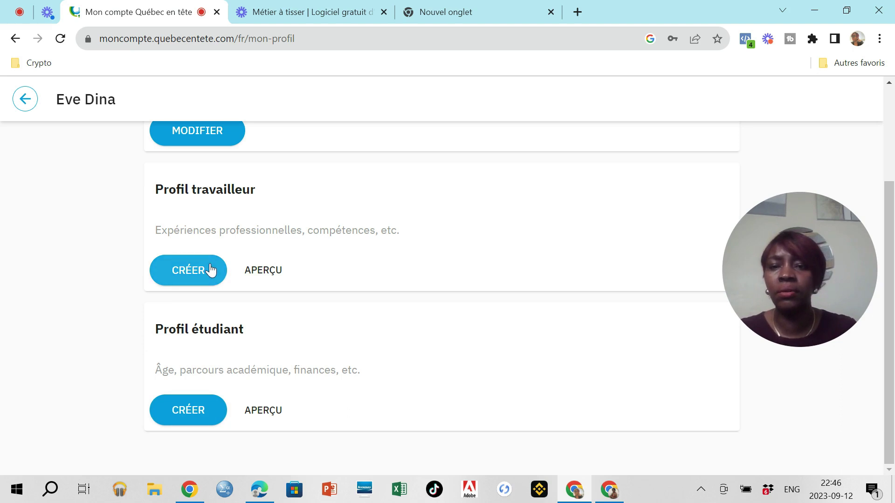
scroll(208, 270, "up", 3)
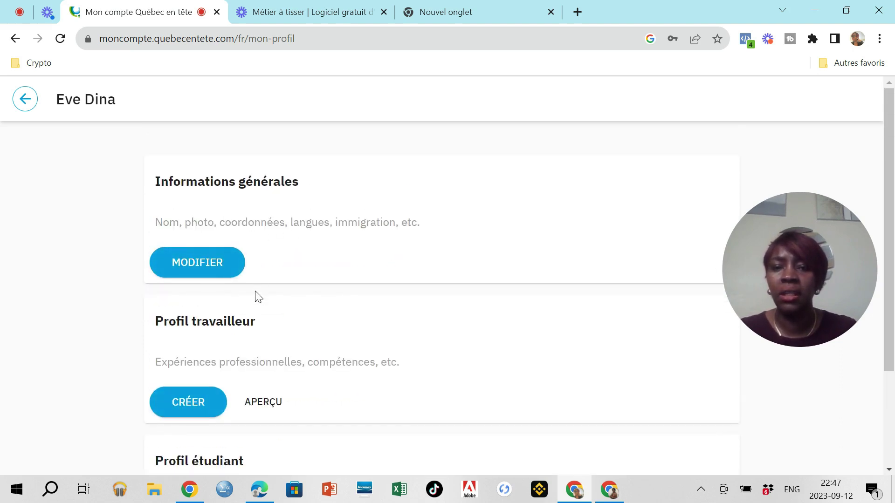
scroll(257, 296, "down", 3)
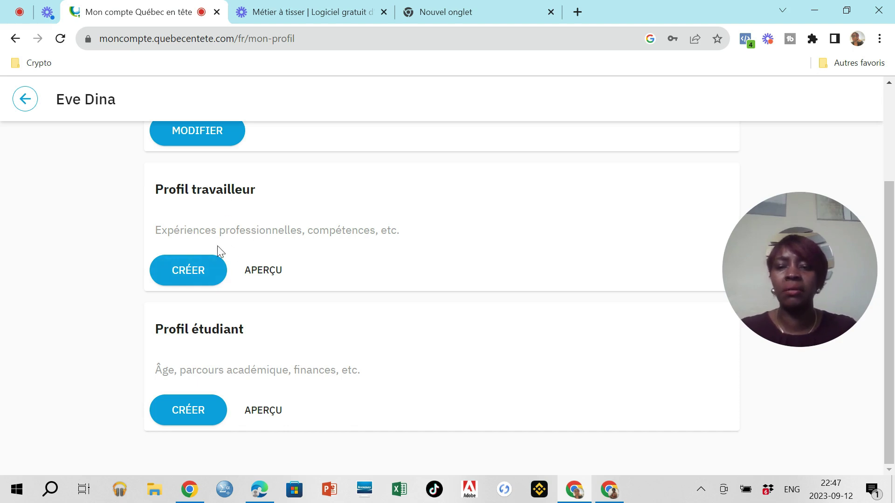
left_click(186, 406)
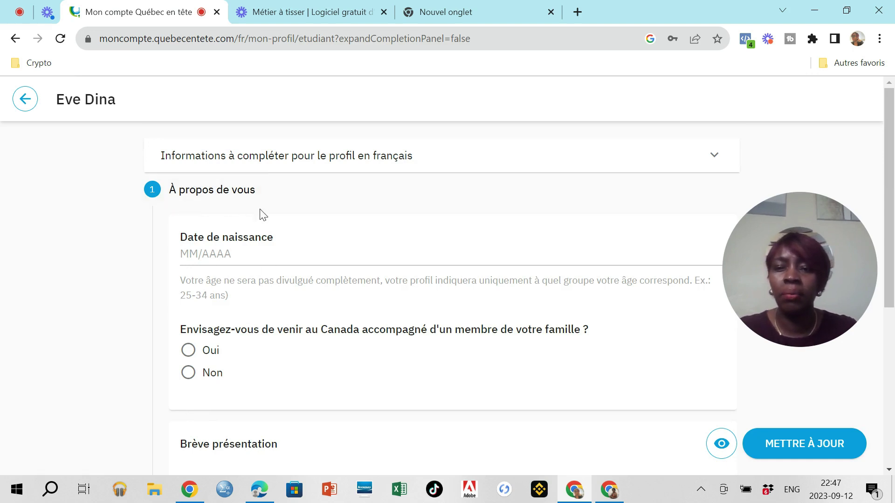
Step: Step the birth-date picker back through earlier years
left_click(193, 258)
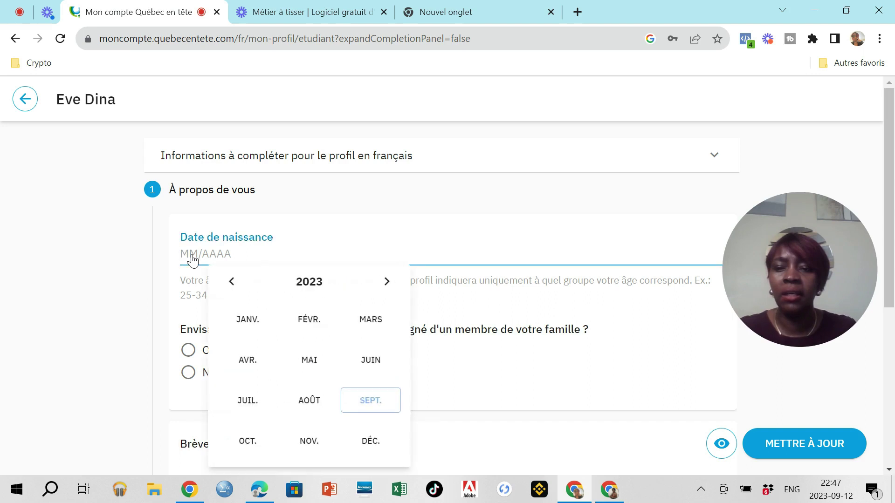
left_click(232, 282)
left_click(232, 284)
left_click(232, 283)
left_click(231, 282)
left_click(232, 282)
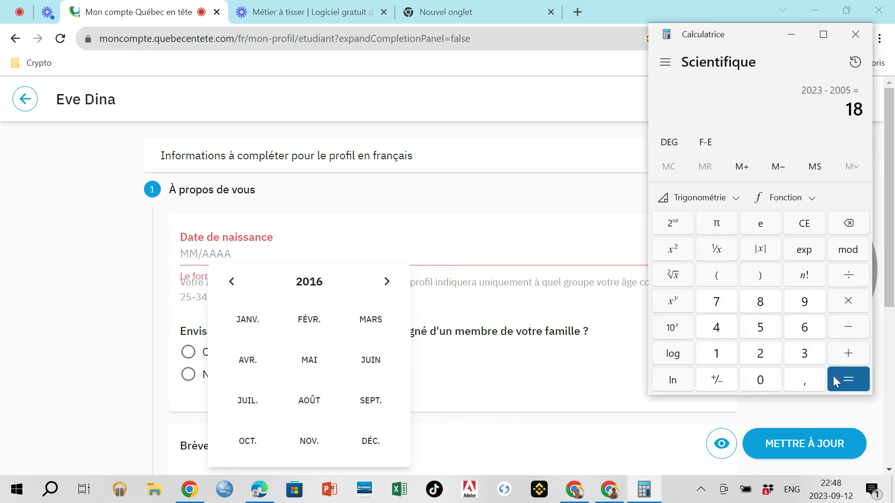
left_click(791, 34)
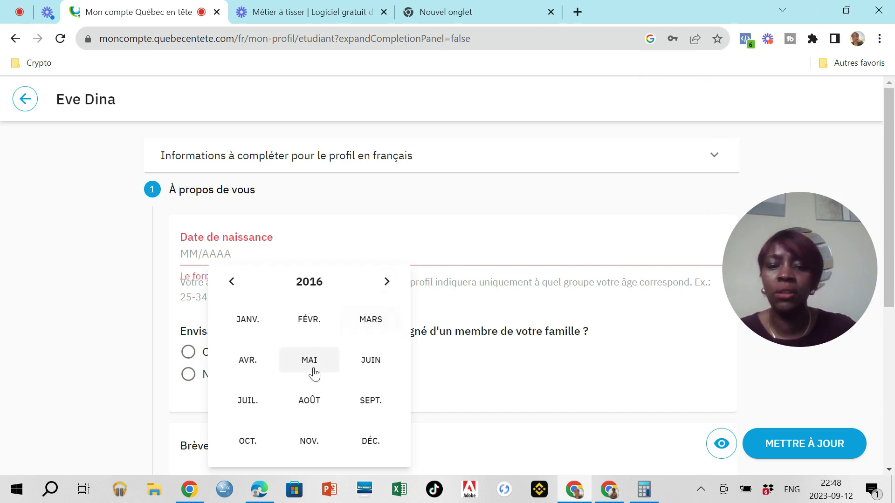
Step: Choose April as the birth month and correct the year digits to 05
left_click(232, 282)
left_click(232, 282)
left_click(232, 282)
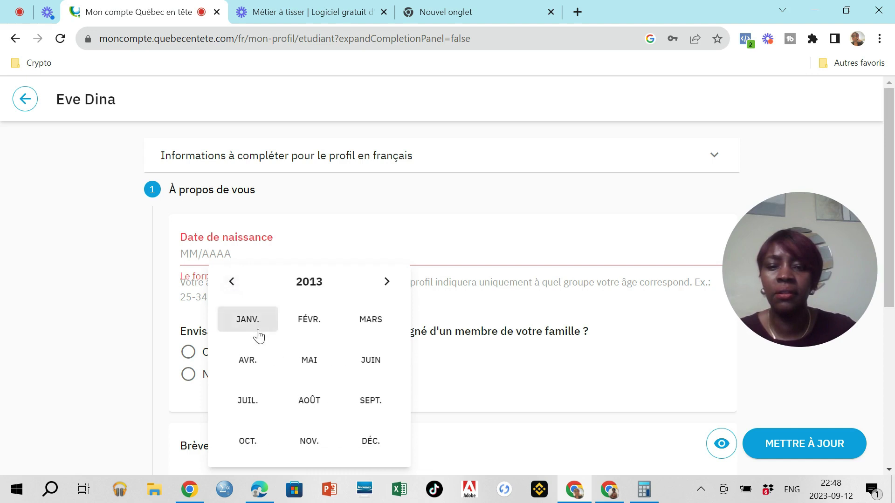
left_click(248, 362)
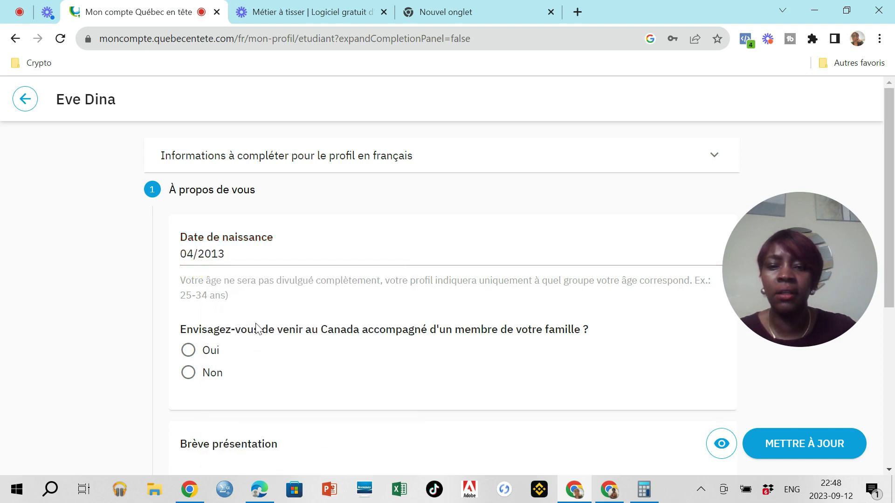
left_click(226, 262)
left_click(225, 263)
key("BackSpace")
key("BackSpace")
type("05")
left_click(254, 360)
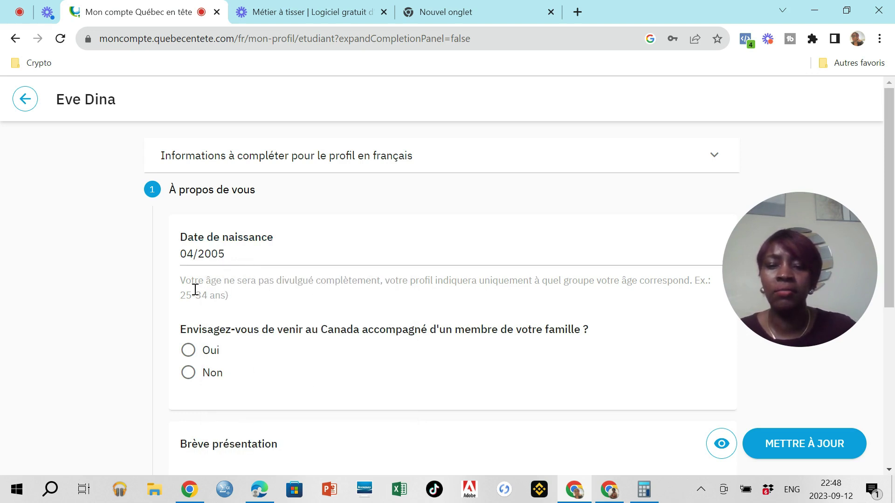
left_click_drag(741, 279, 745, 359)
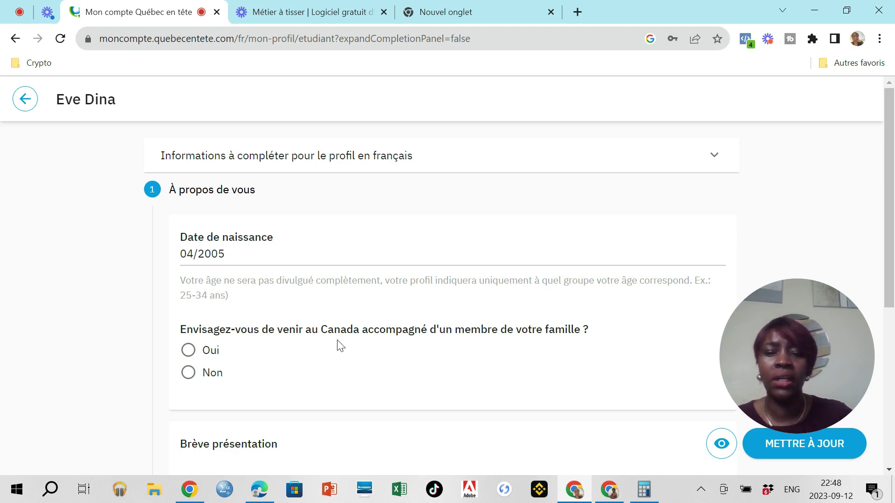
Step: Answer Non to coming to Canada with a family member
scroll(371, 359, "down", 1)
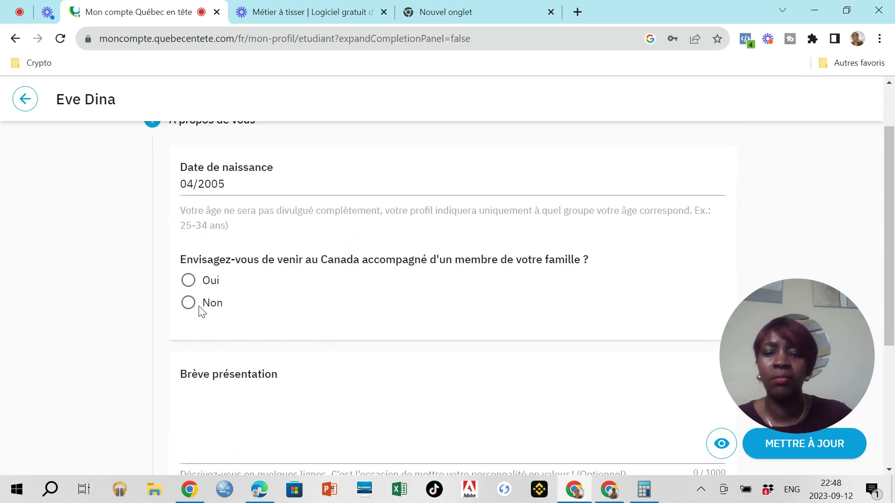
scroll(279, 357, "down", 1)
left_click(189, 233)
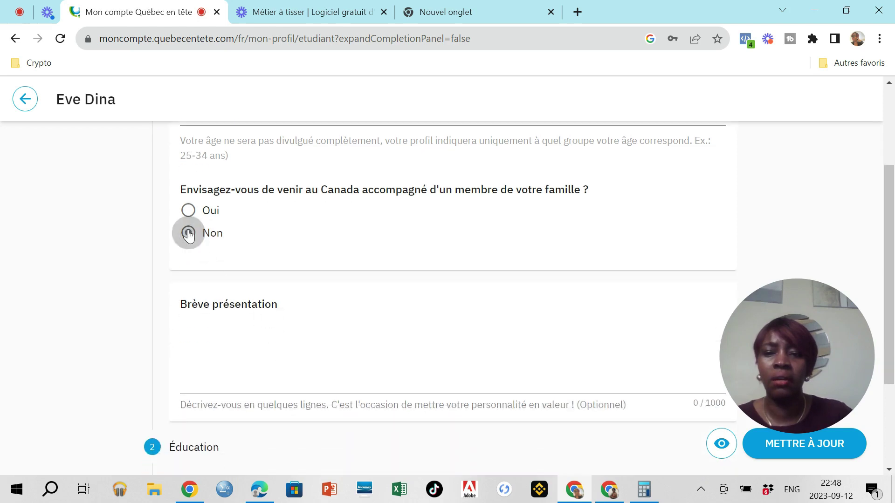
Step: Begin the Brève présentation with the student's name and age
left_click(202, 332)
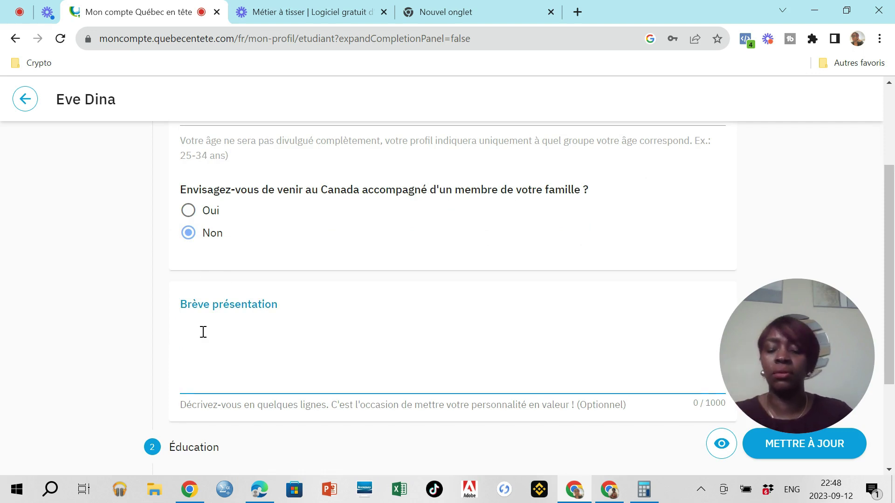
type("Je ")
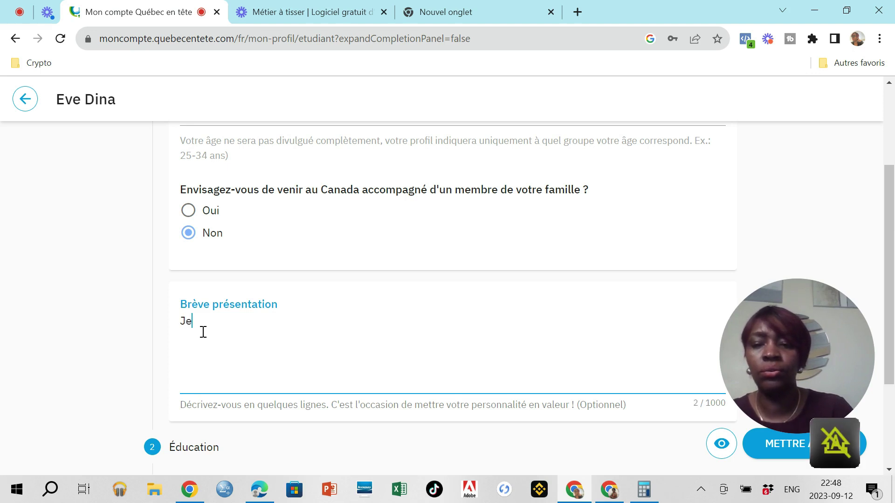
type("sui")
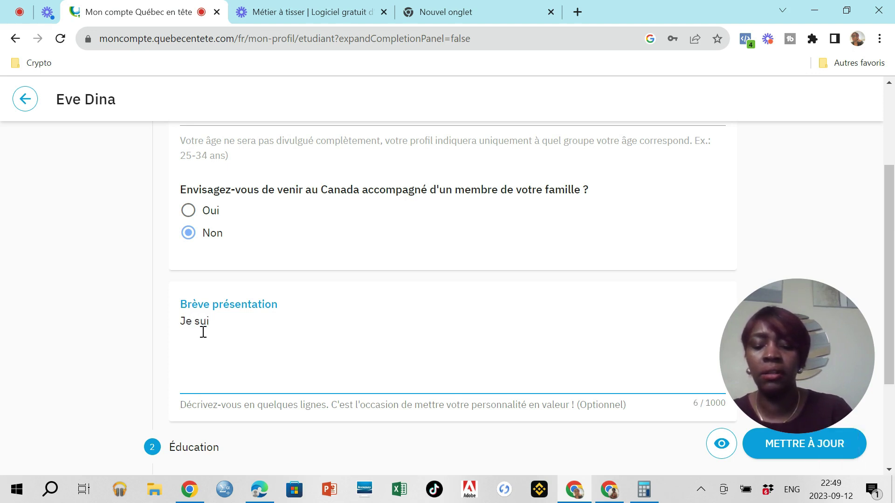
type("s ")
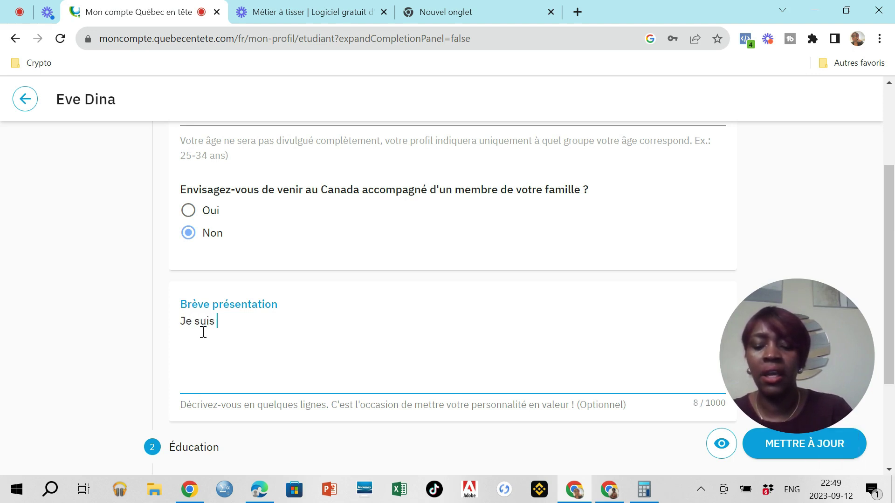
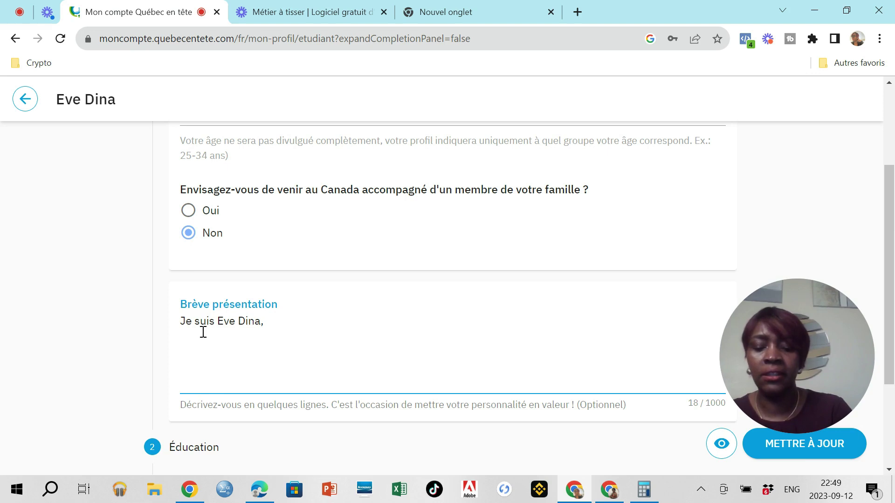
type("j'ai 18 ans")
key("Return")
Step: Add her dual Cameroonian–Ivorian nationality, residence in Cameroon, and wish to study in Canada
type("J'ai une double nationalité")
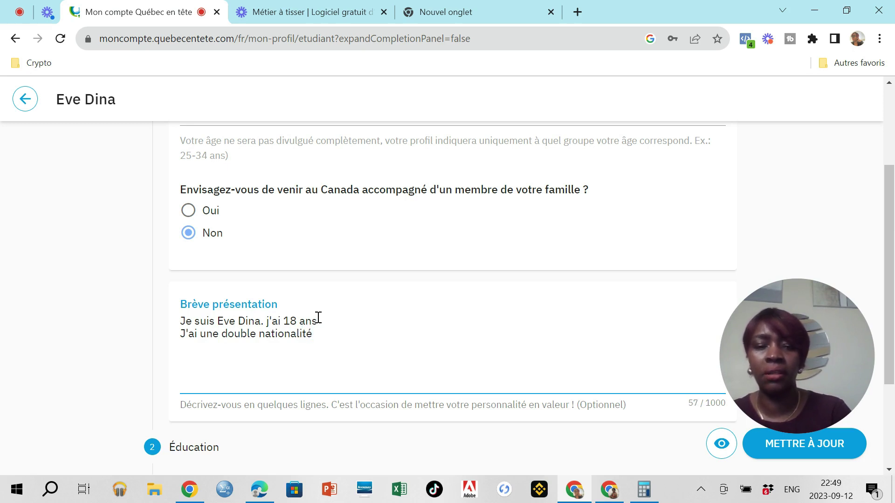
type(" (")
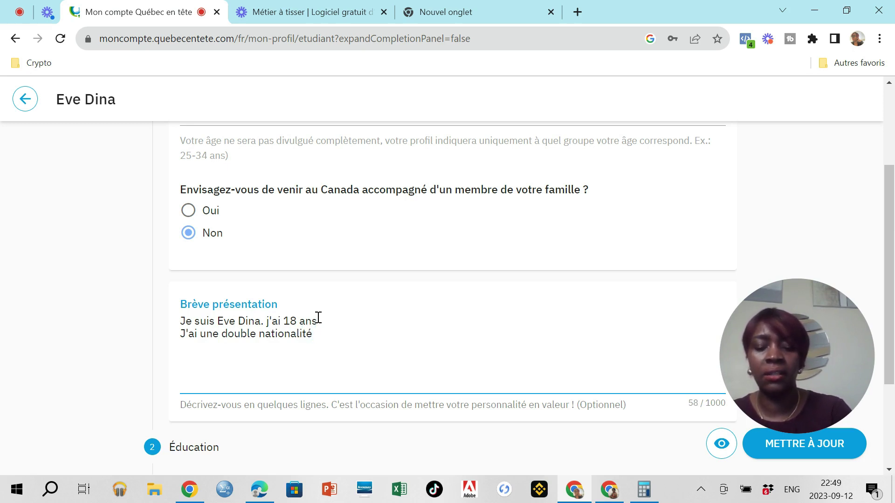
type("ca")
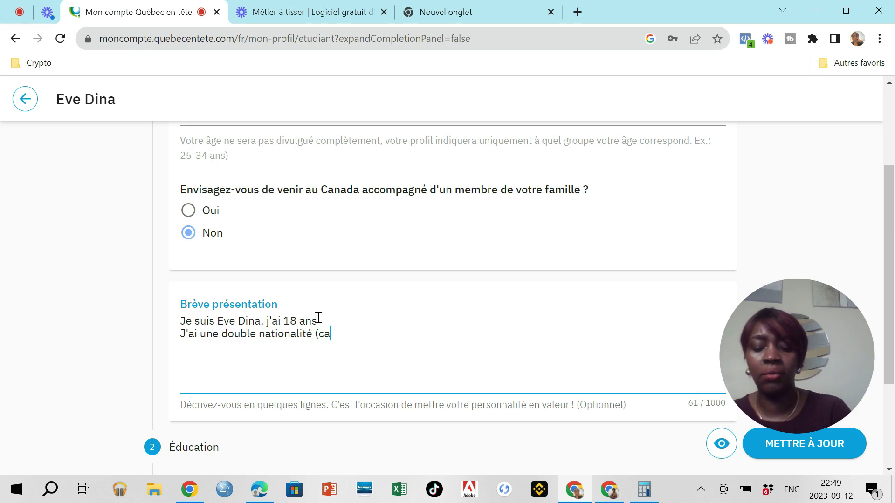
type("merounaise et ivoirienne), re")
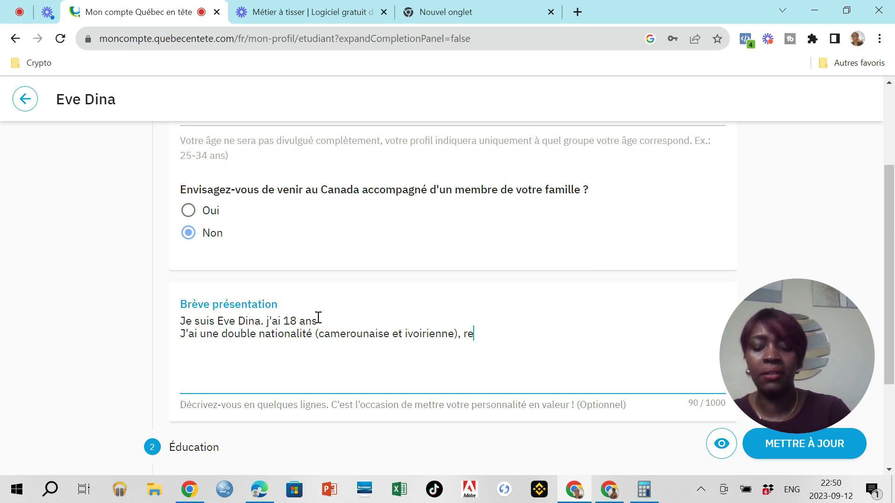
type("sidant e")
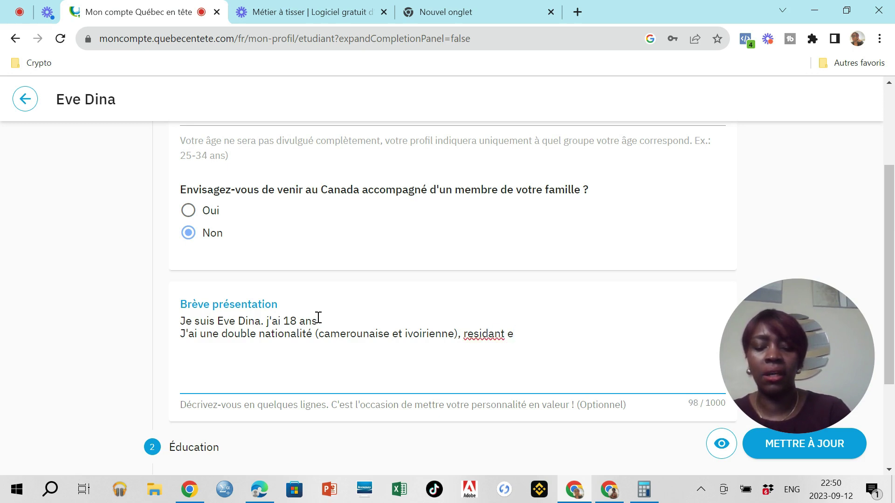
key("BackSpace")
key("Caps_Lock")
type("A")
key("Caps_Lock")
type("u C")
key("Caps_Lock")
type("amro")
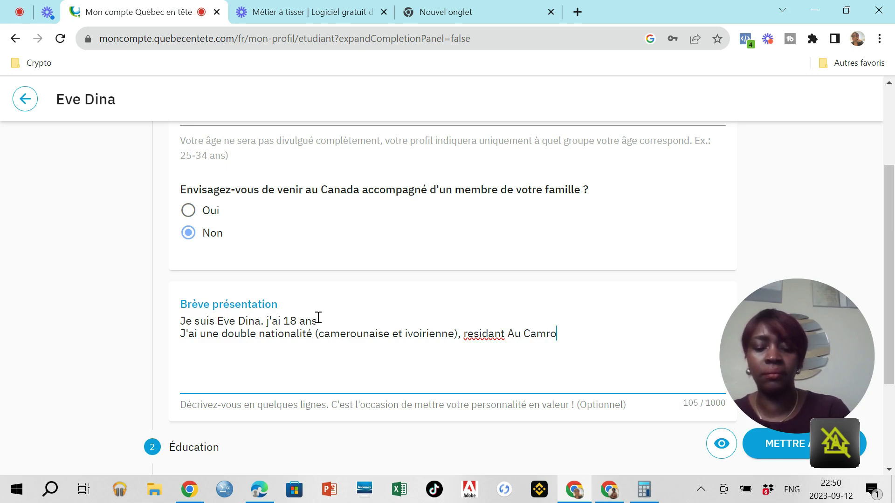
type("un et plus précisemment a Yaoundé. Je souja")
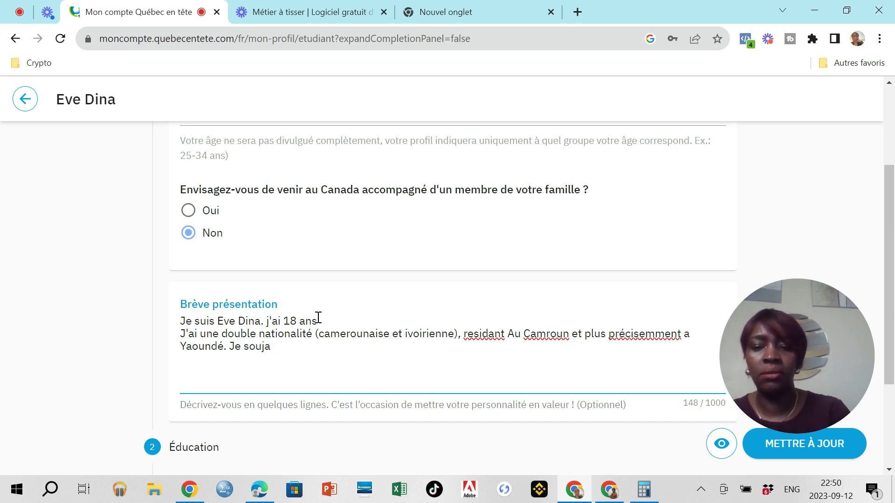
key("BackSpace")
key("BackSpace")
type("hai")
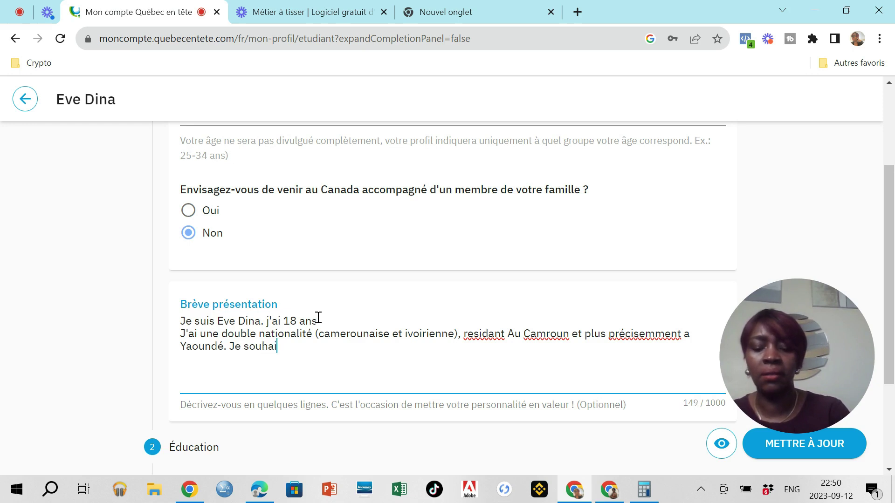
type("te pour")
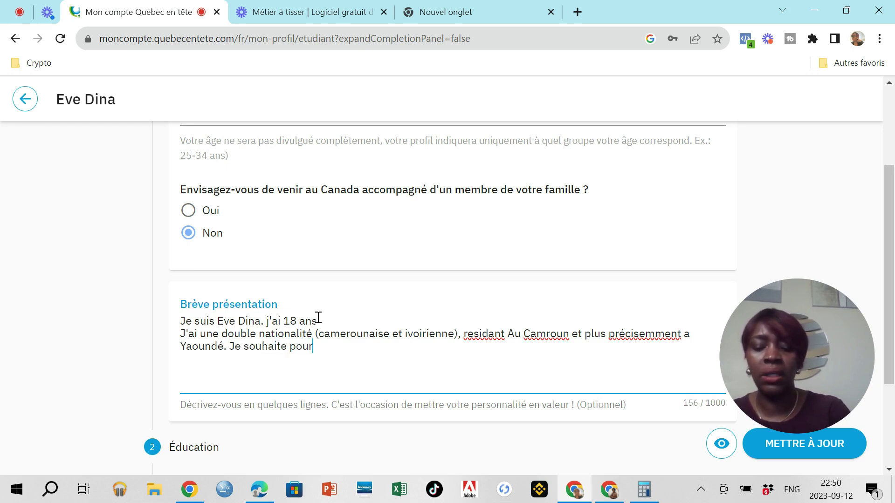
type("suivre")
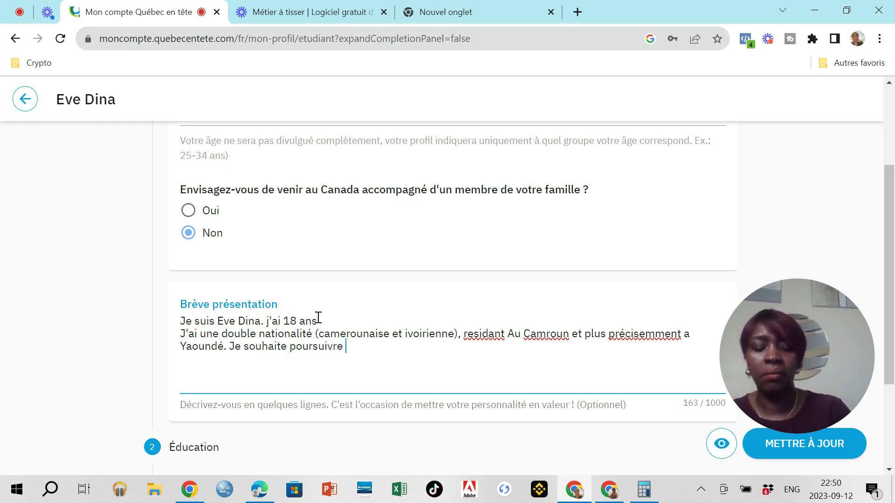
type(" mes é")
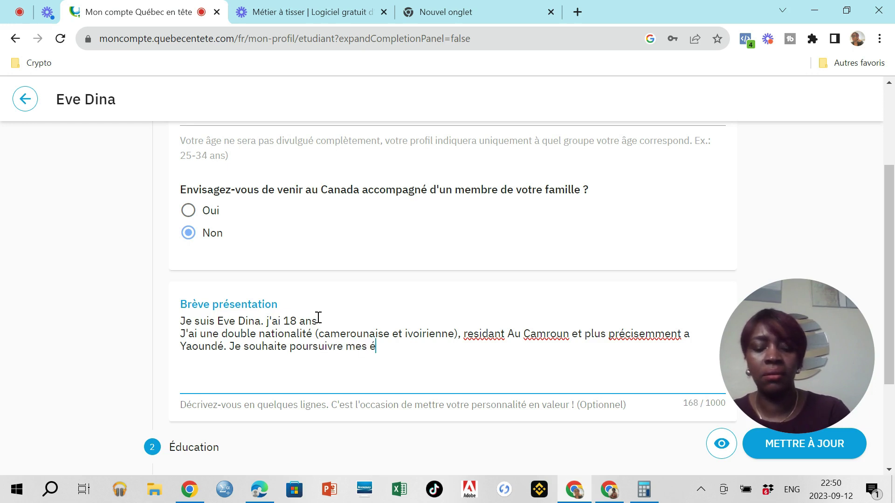
type("tudes ")
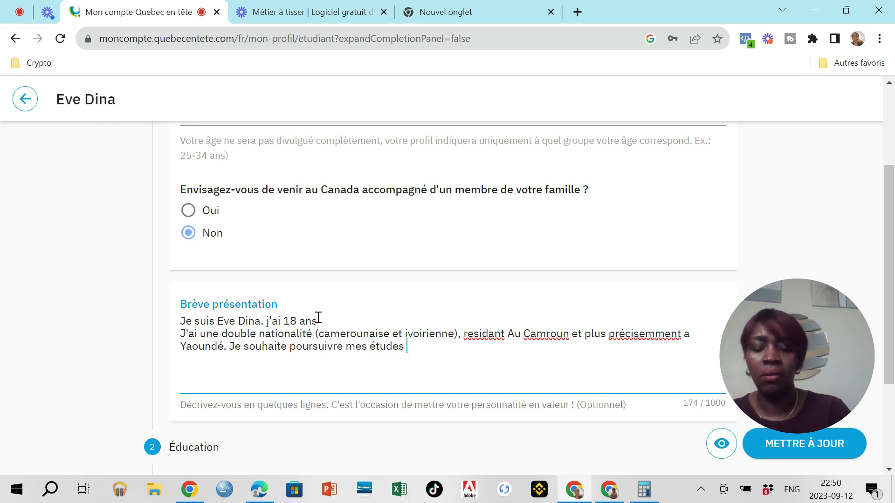
type("au Ca")
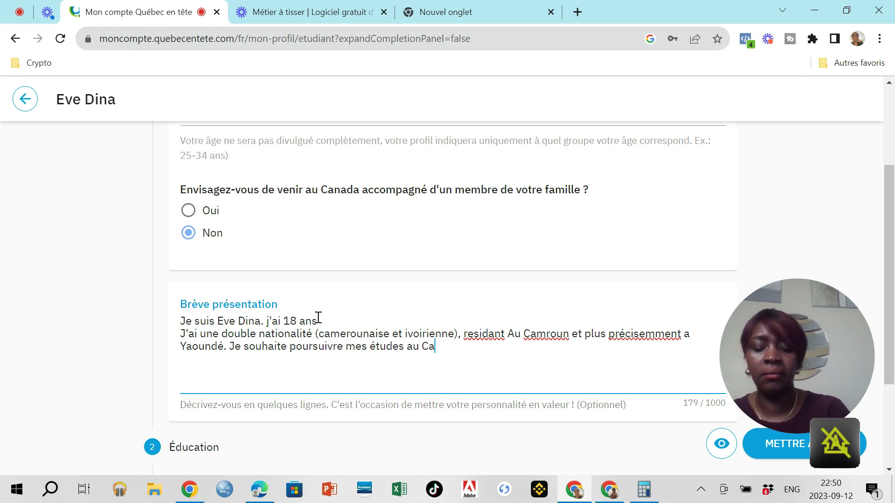
type("nada")
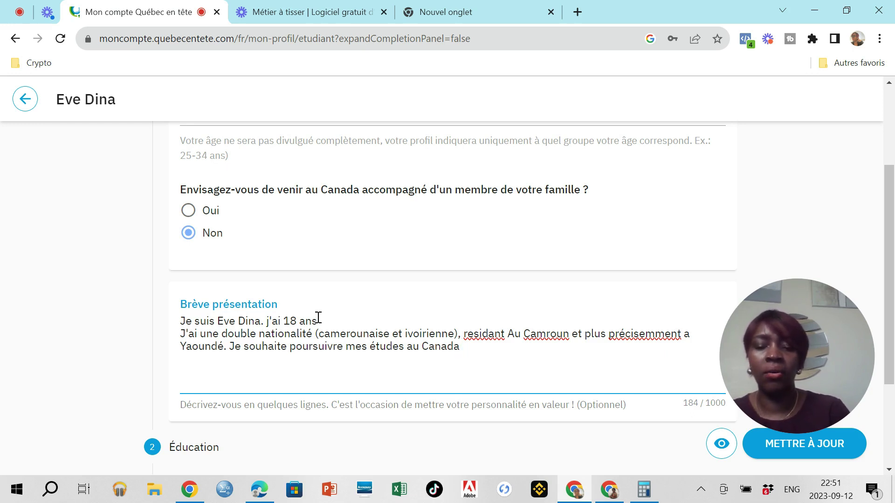
Step: Name the information technology sector as the intended field of study
type("dans le")
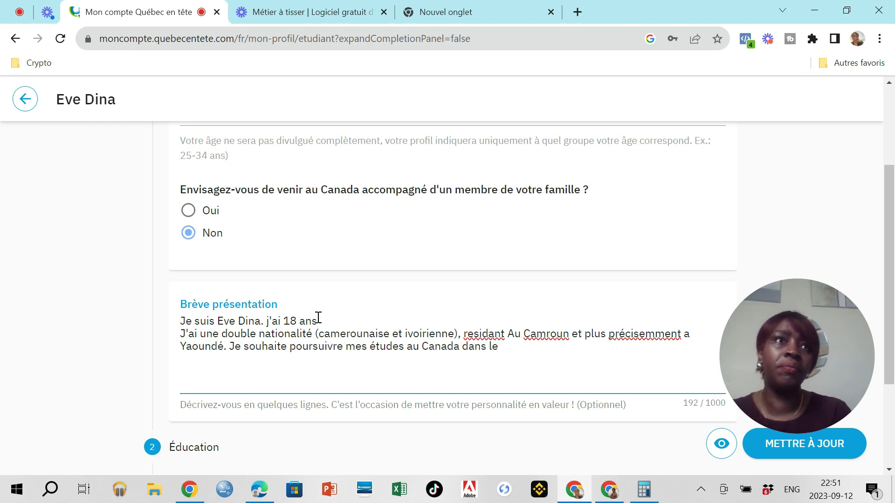
key("BackSpace")
key("BackSpace")
key("BackSpace")
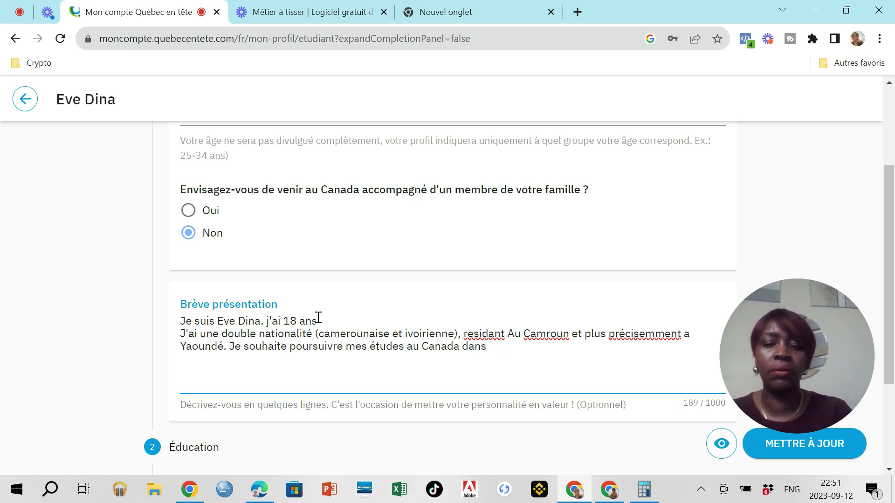
type("le secteur de ")
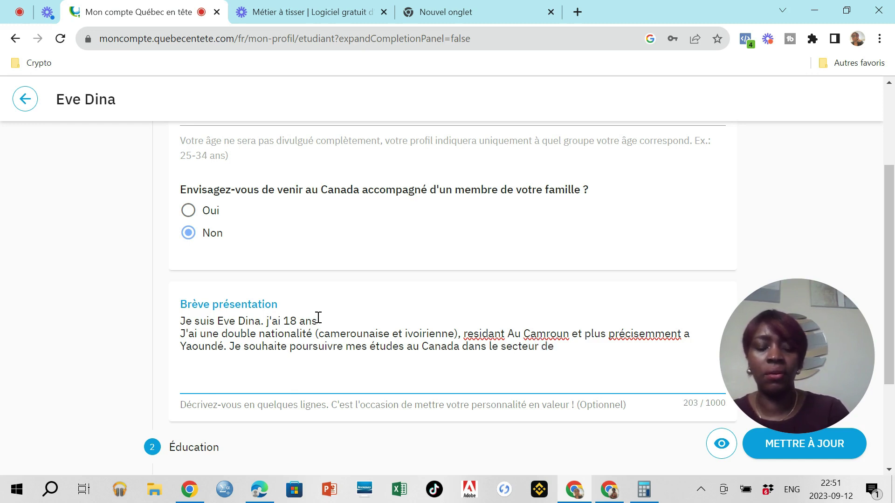
type("s technologie")
type("s ")
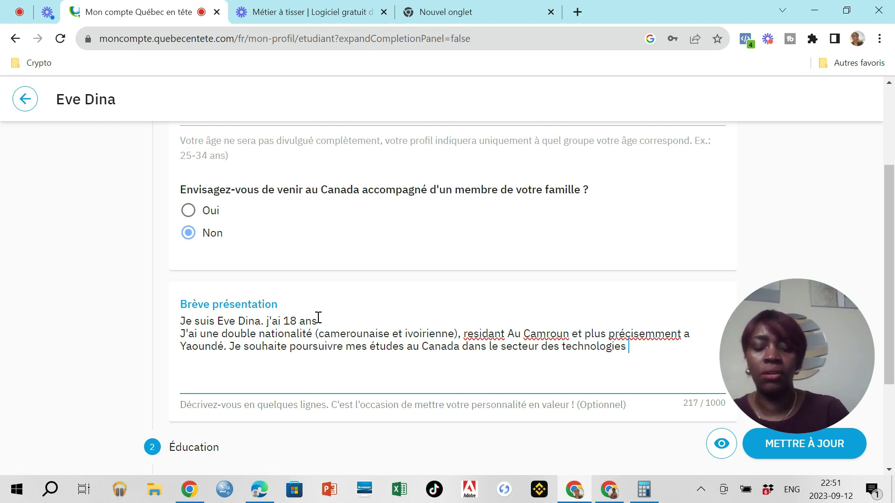
type("de l'information.")
Step: Add a closing line: the field is her passion and would add value to her skills
key("Return")
type("C")
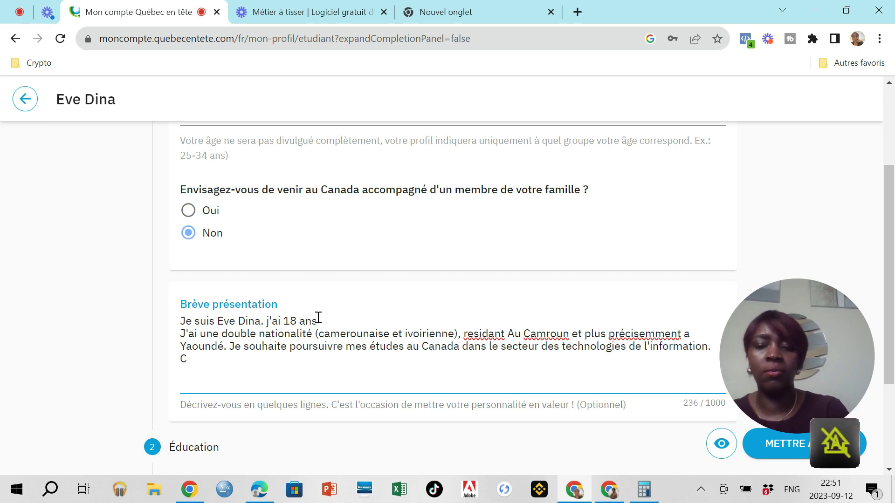
type("'es")
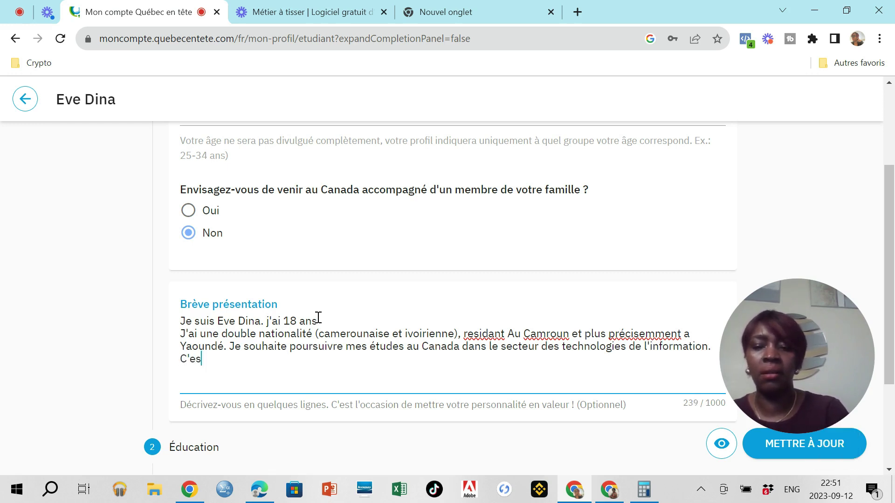
type("t un deomaine ")
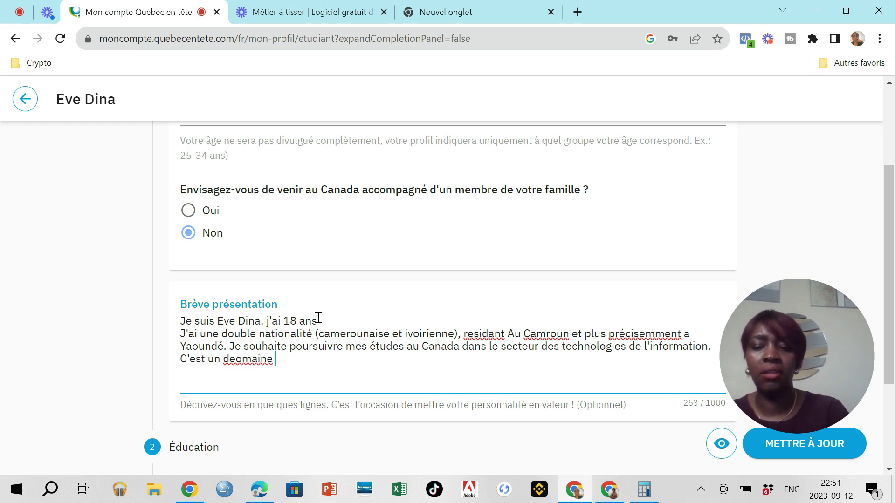
type("qui me passionne énormément et qui")
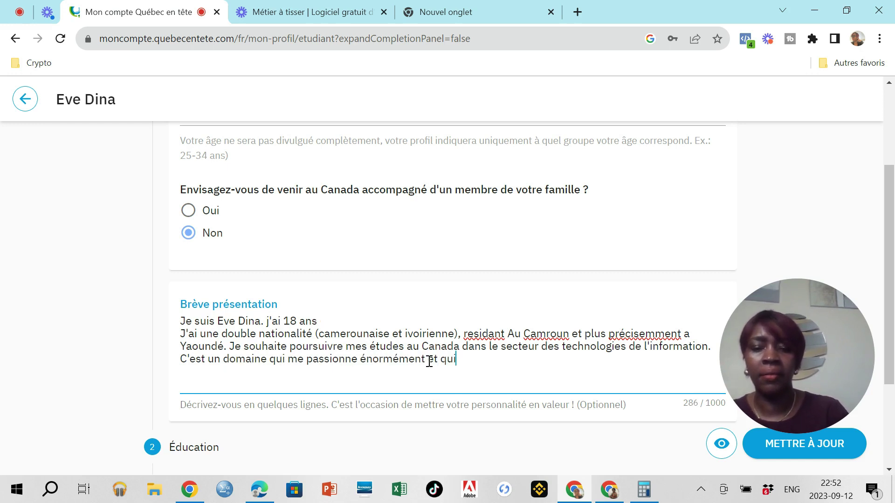
type(" acjouterait a coup sur")
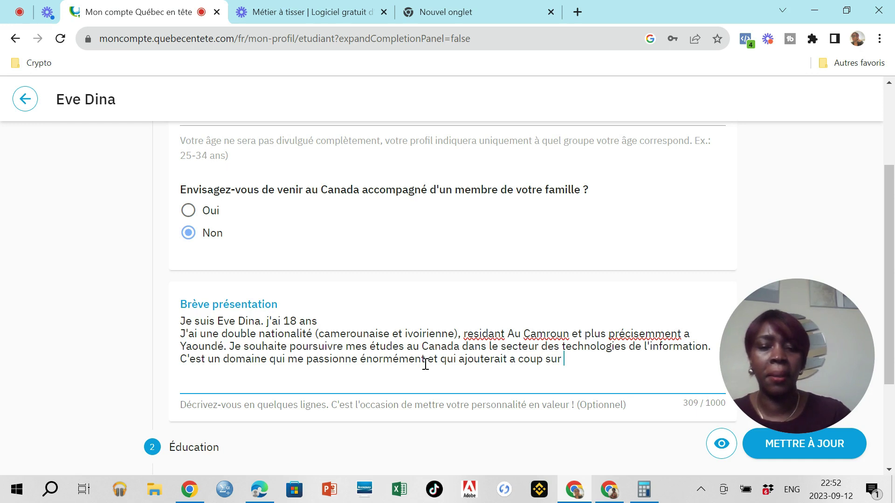
key("BackSpace")
key("BackSpace")
key("BackSpace")
type("ûr ")
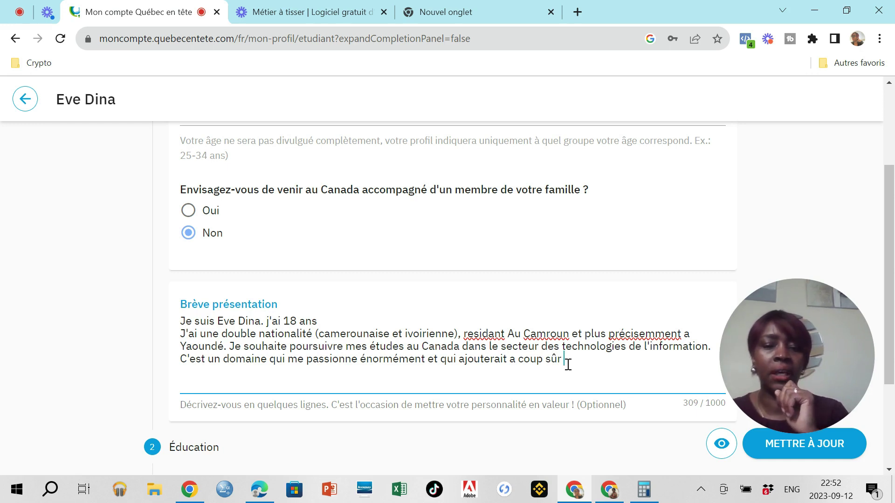
type("de la")
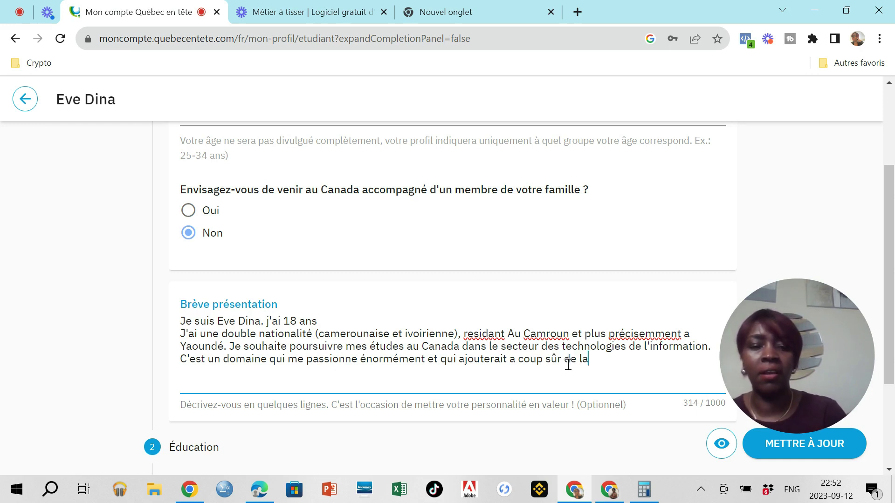
type(" valeur a")
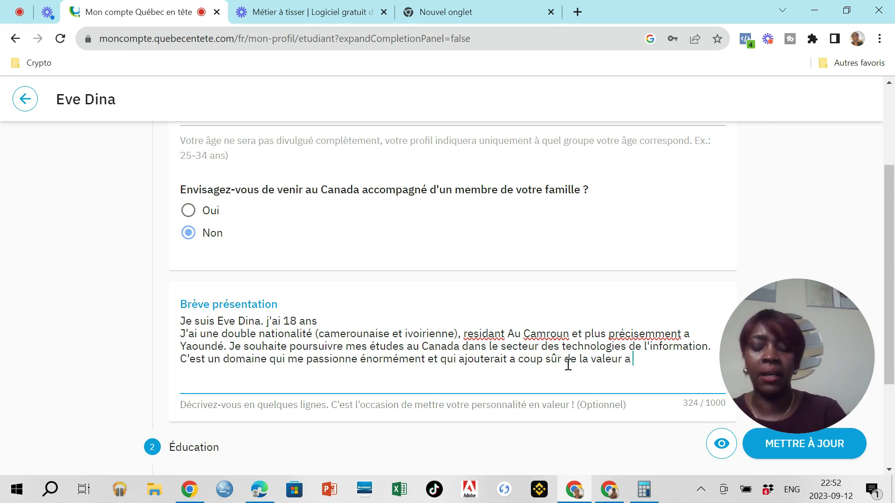
type(" mes compétences.")
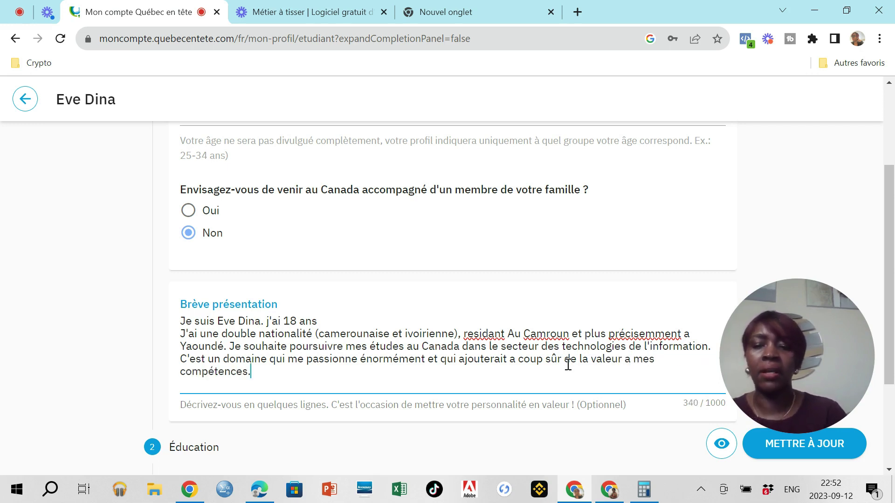
type("...")
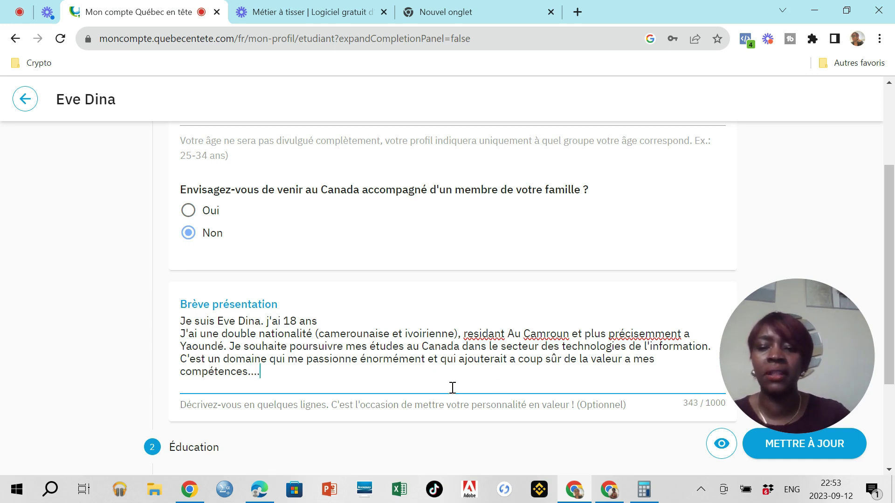
scroll(453, 393, "down", 2)
scroll(448, 392, "down", 1)
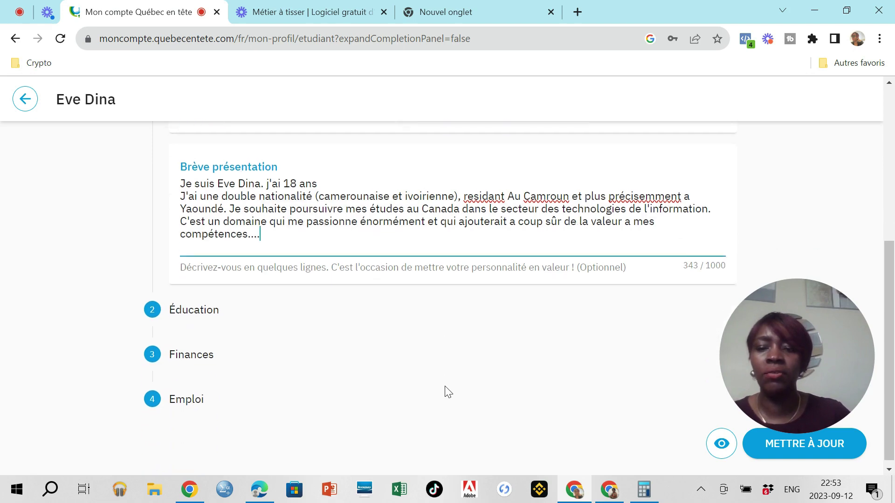
Step: In the Éducation section, set years of study completed to 12 années d'études
left_click(213, 313)
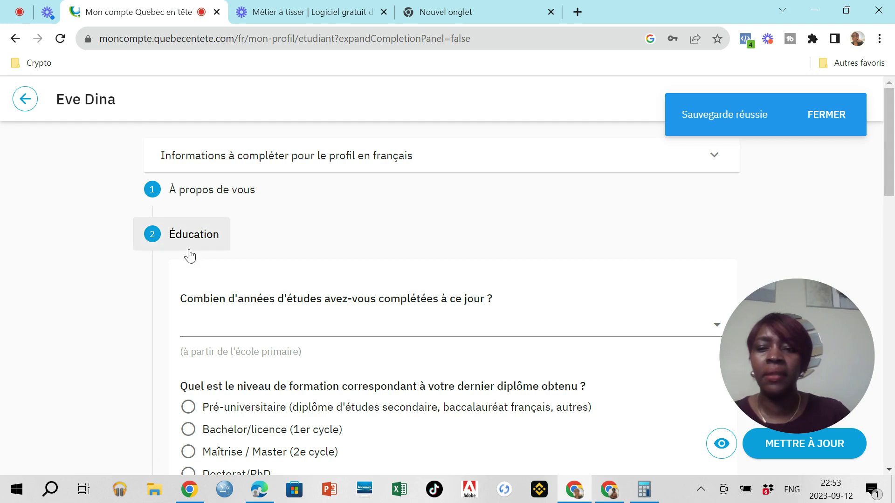
scroll(233, 320, "down", 1)
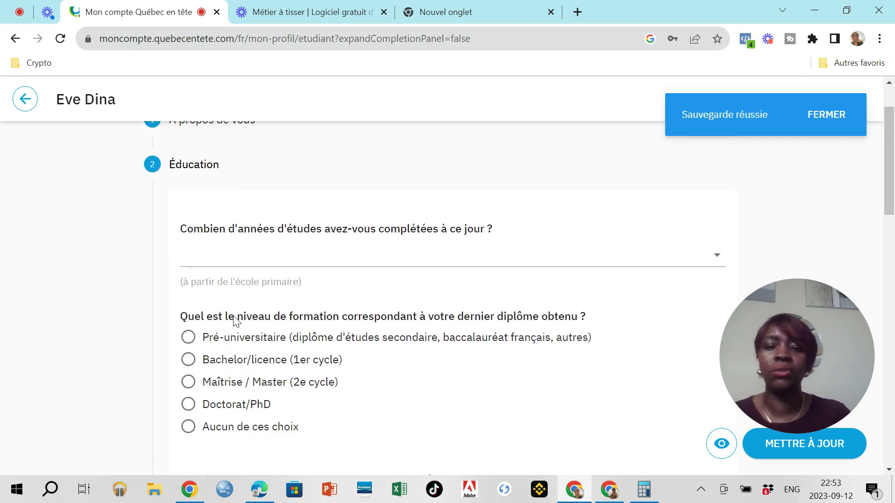
left_click(233, 262)
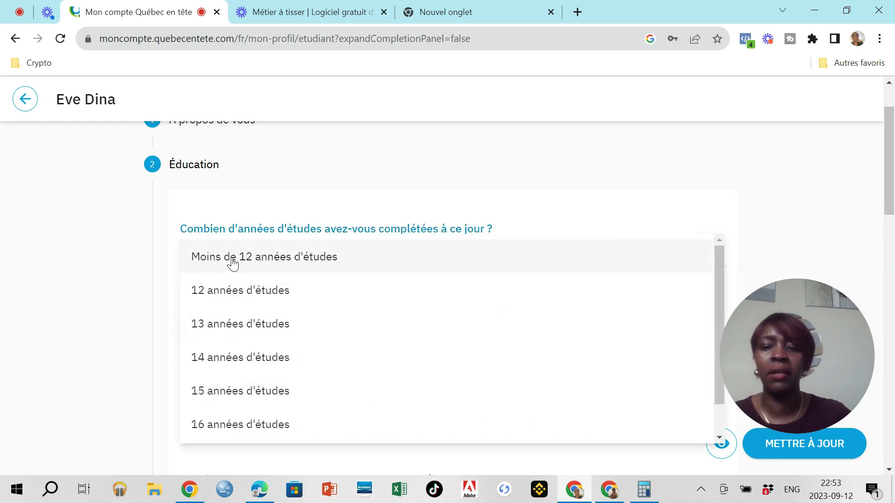
left_click(215, 294)
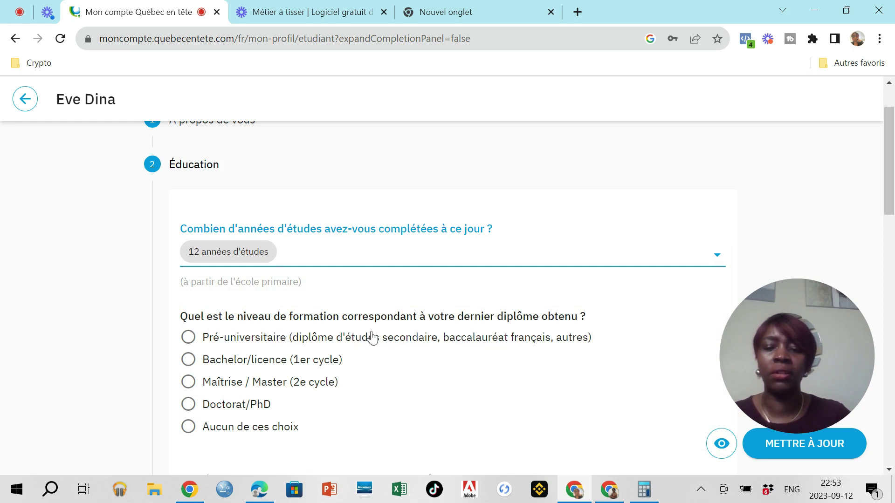
Step: Answer Pré-universitaire for the latest diploma level and Oui to having transcript copies
left_click(189, 338)
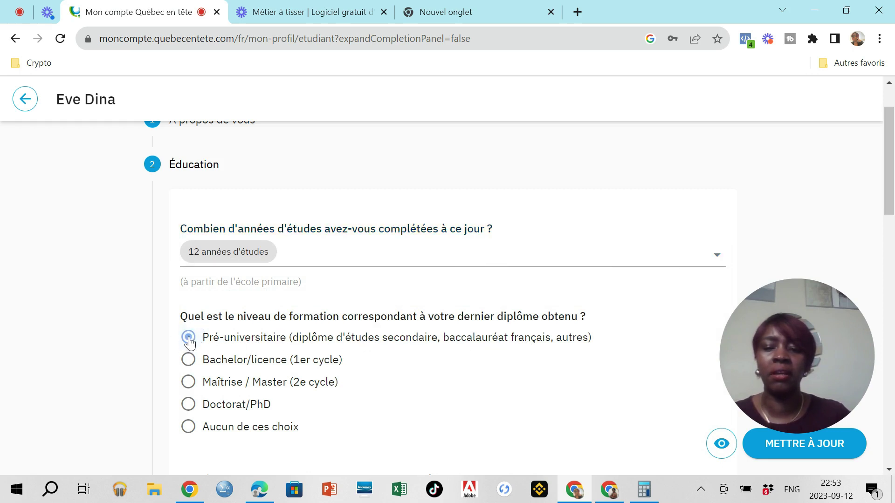
scroll(256, 367, "down", 1)
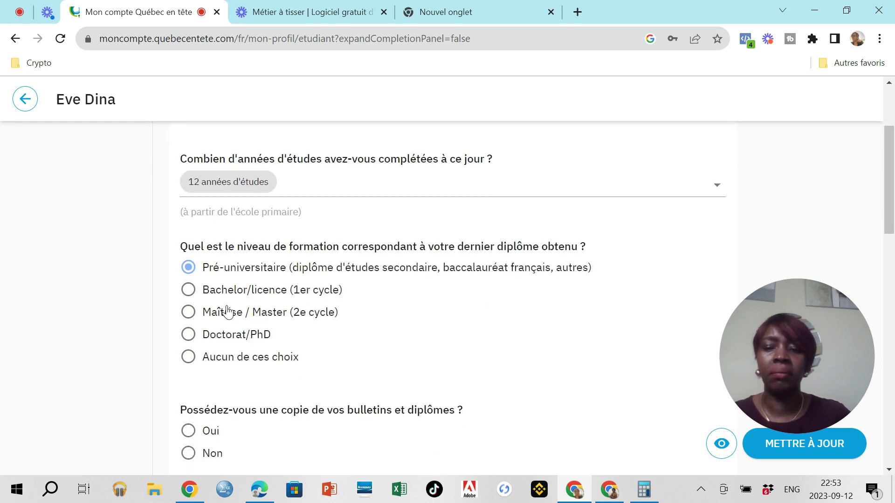
scroll(267, 372, "down", 1)
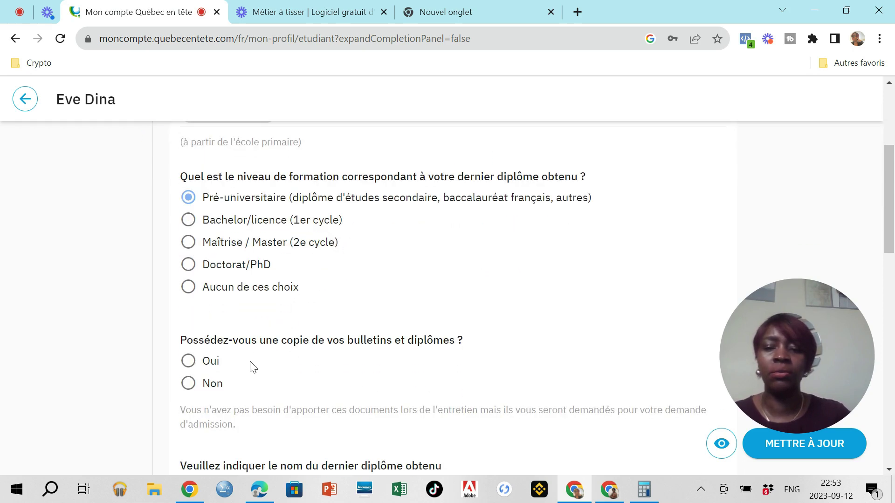
left_click(189, 364)
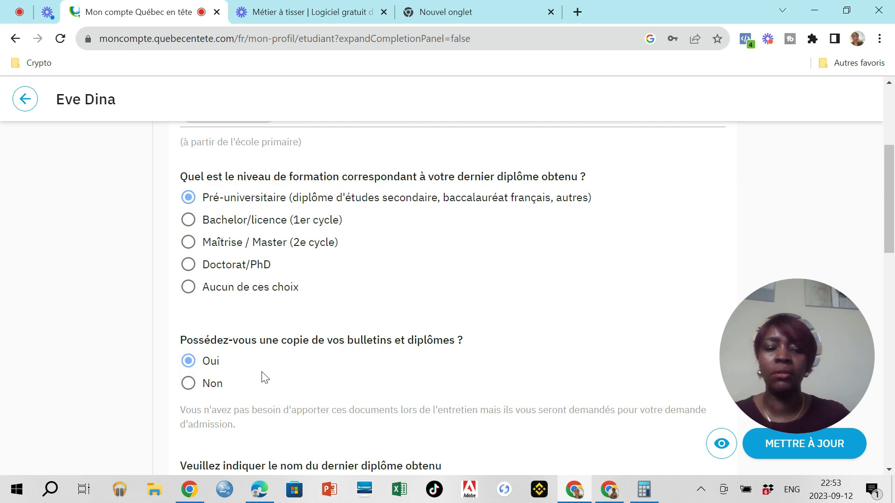
scroll(265, 377, "down", 1)
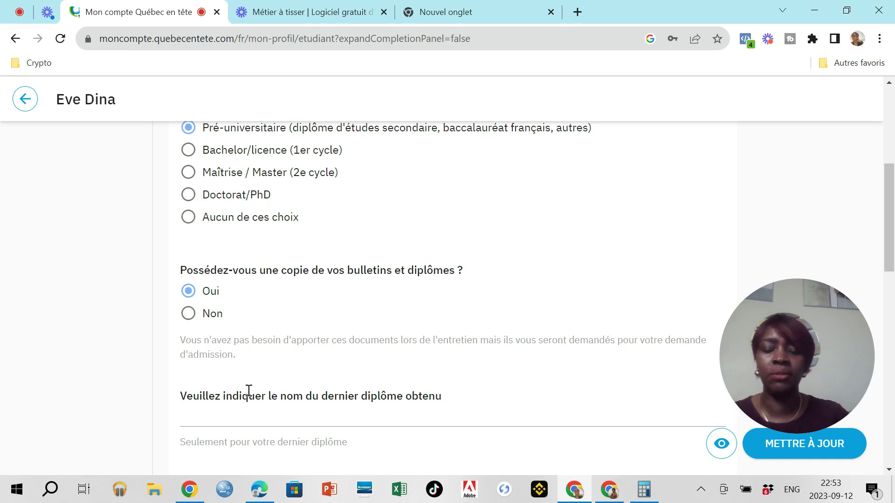
scroll(246, 396, "down", 2)
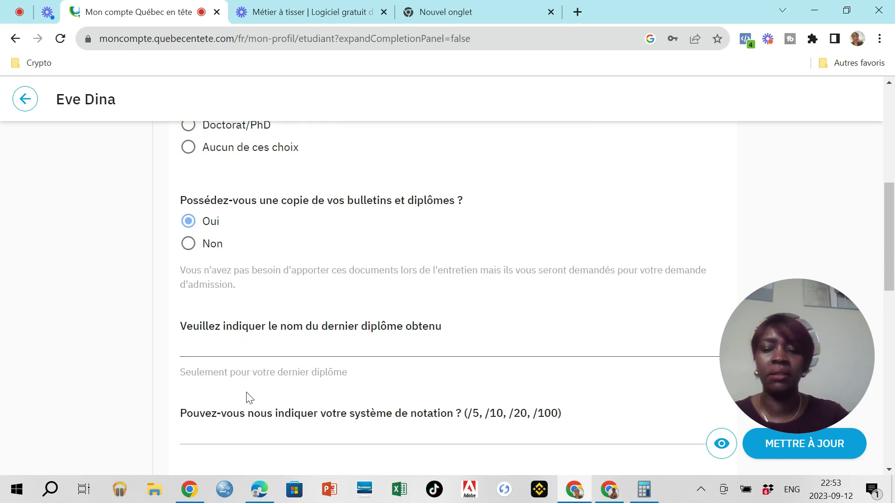
Step: Enter 'Baccalaureat série C' as the name of the latest diploma
left_click(237, 349)
type("B")
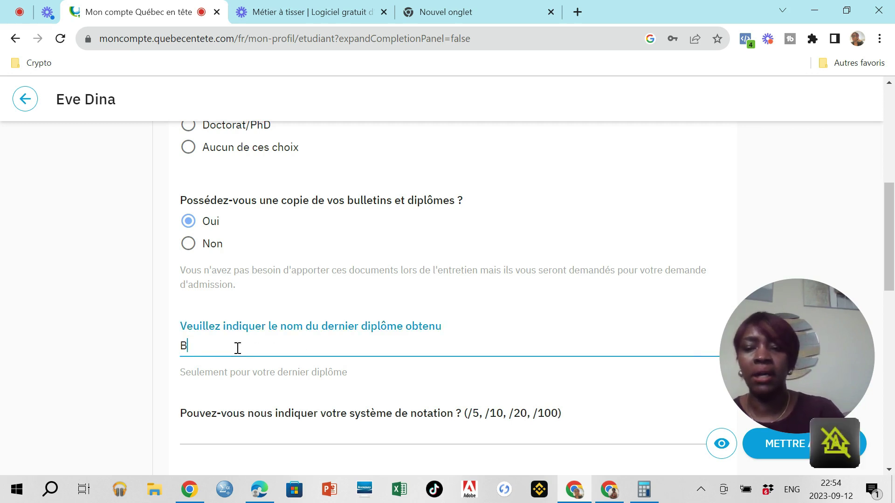
type("acca")
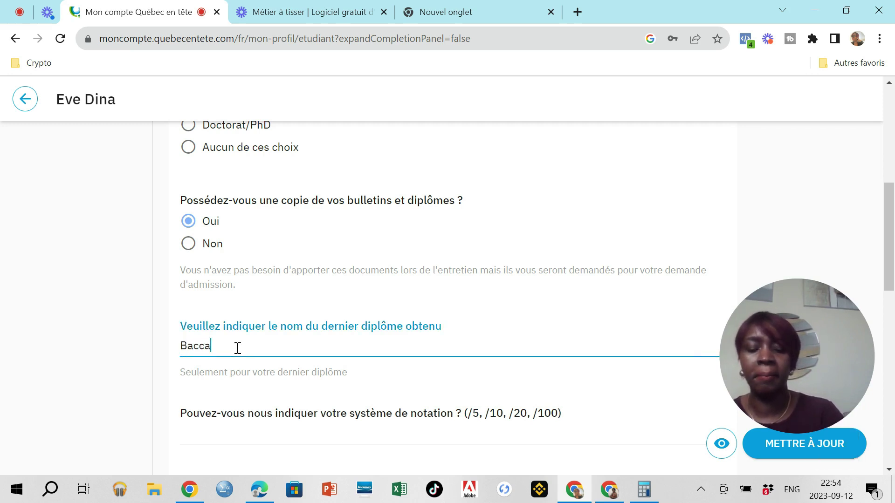
type("laureat ")
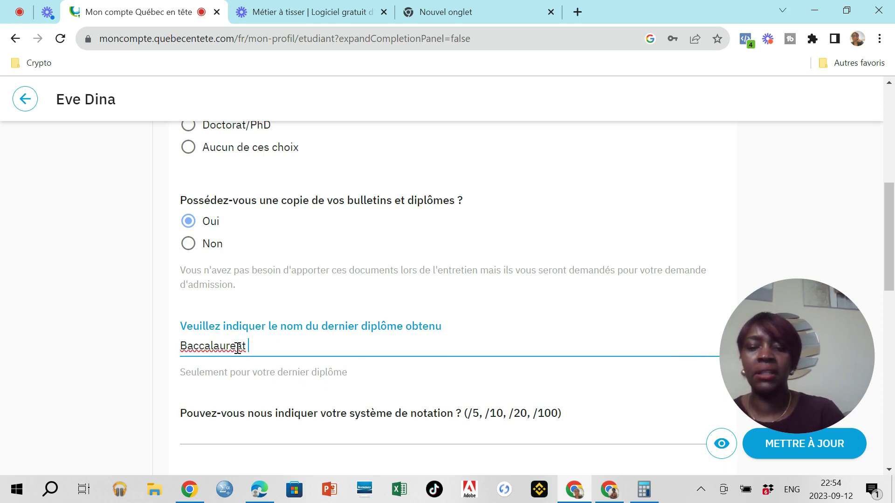
type("série")
key("Caps_Lock")
type("C")
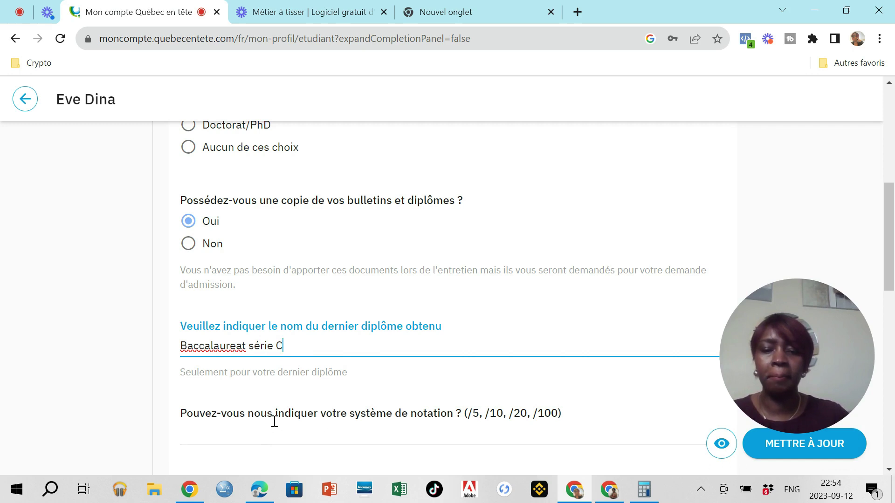
scroll(280, 417, "down", 1)
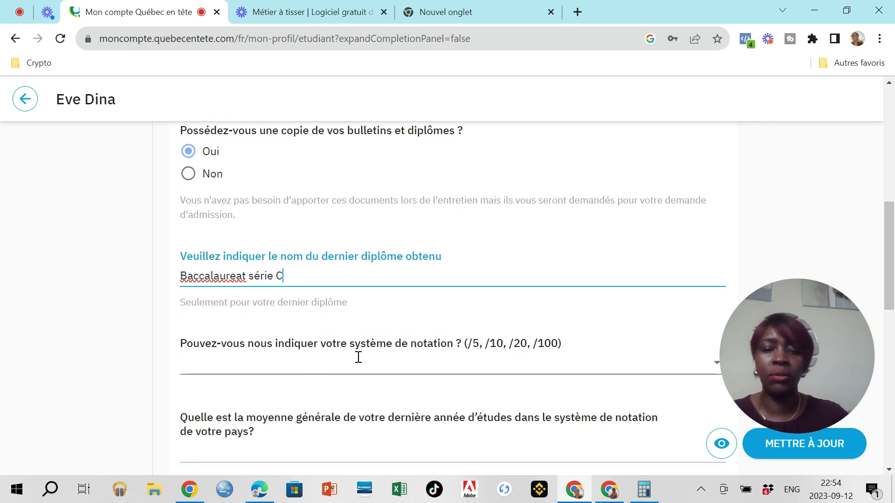
Step: Set the grading system to /20 and the general average to 12
left_click(276, 370)
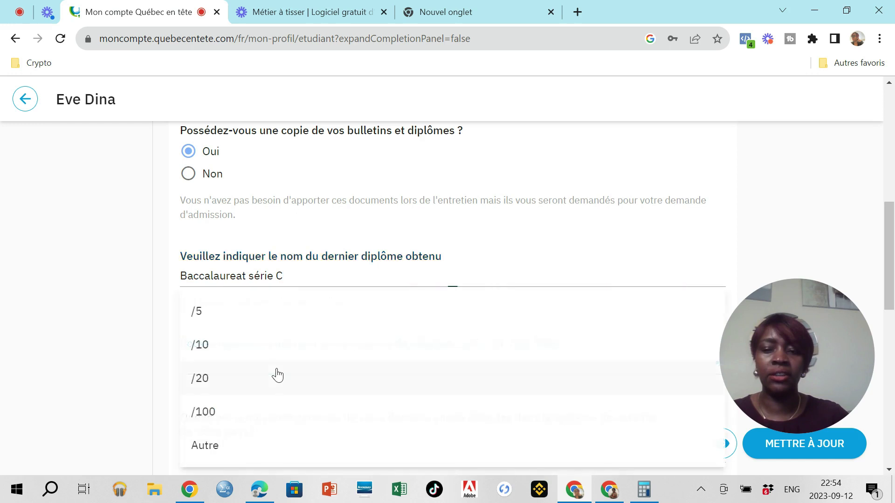
left_click(226, 385)
scroll(227, 383, "down", 1)
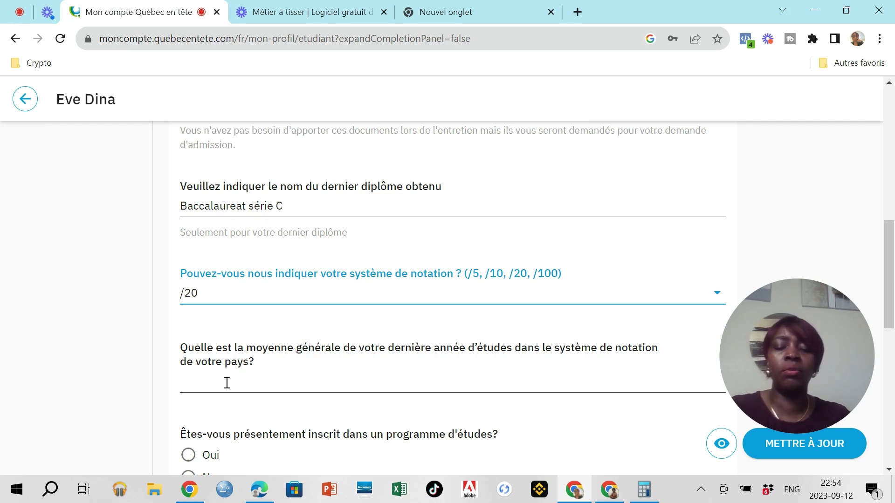
left_click(227, 383)
type("12")
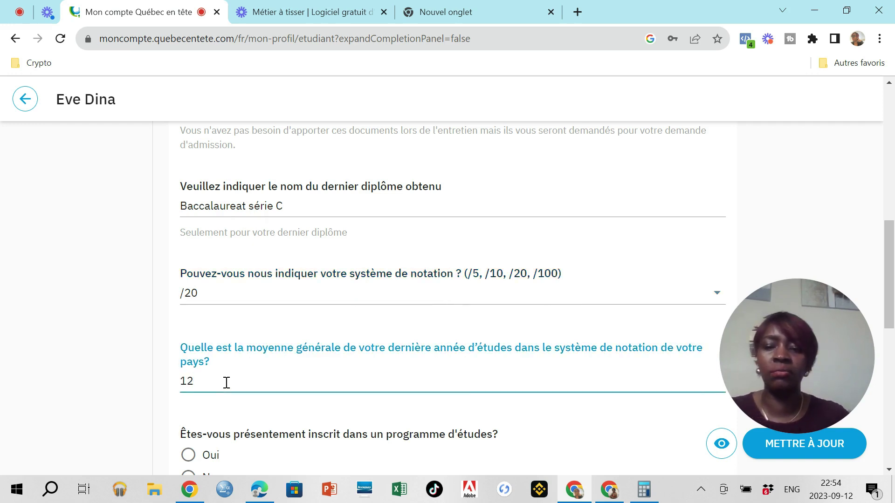
scroll(239, 416, "down", 1)
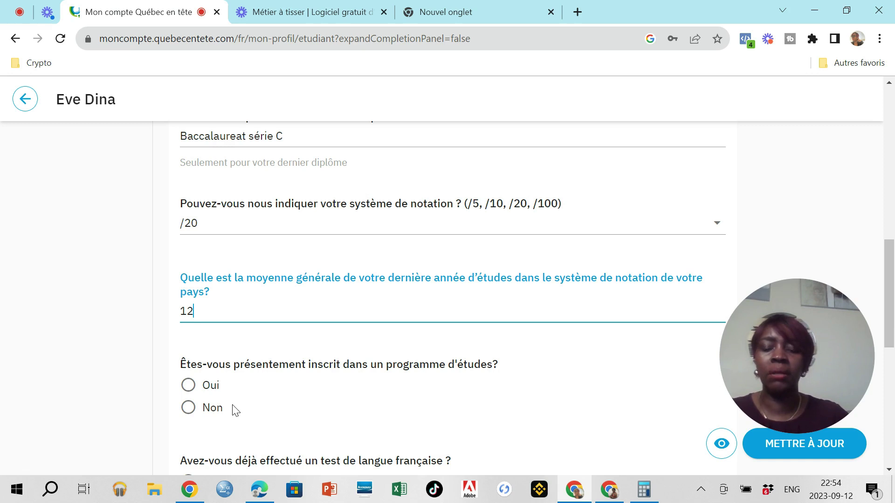
Step: Answer Non to current enrolment in studies and Non to having taken a French test
left_click(189, 407)
scroll(240, 415, "down", 2)
scroll(241, 416, "down", 1)
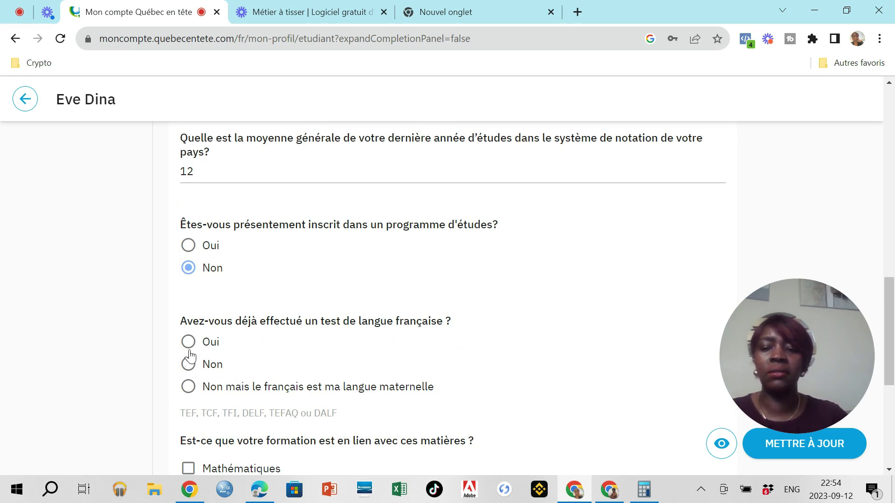
left_click(189, 366)
left_click(190, 343)
scroll(210, 389, "down", 1)
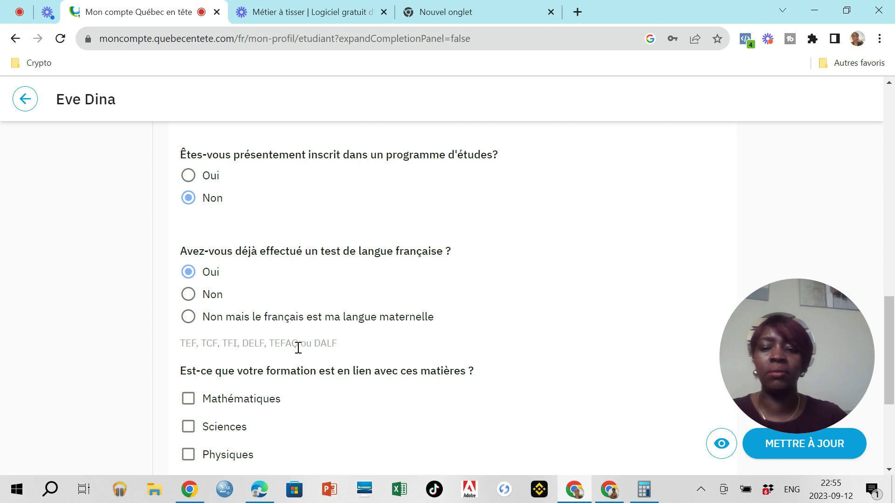
left_click(190, 295)
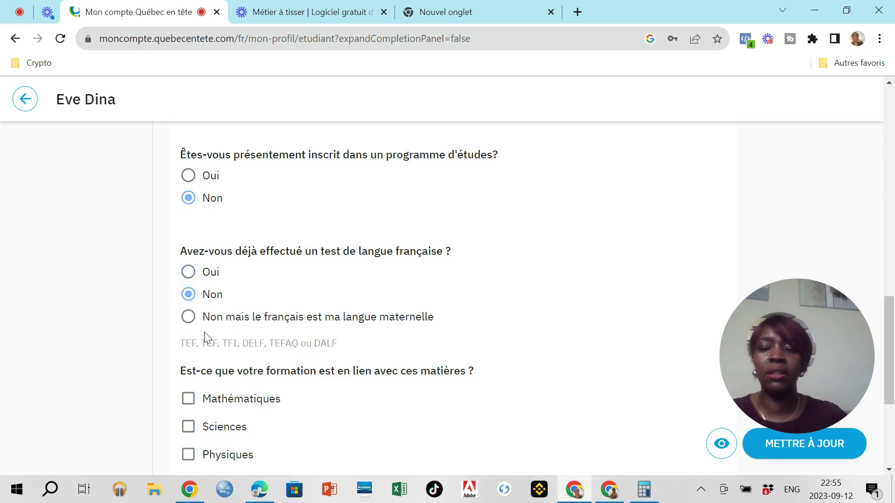
scroll(208, 356, "down", 1)
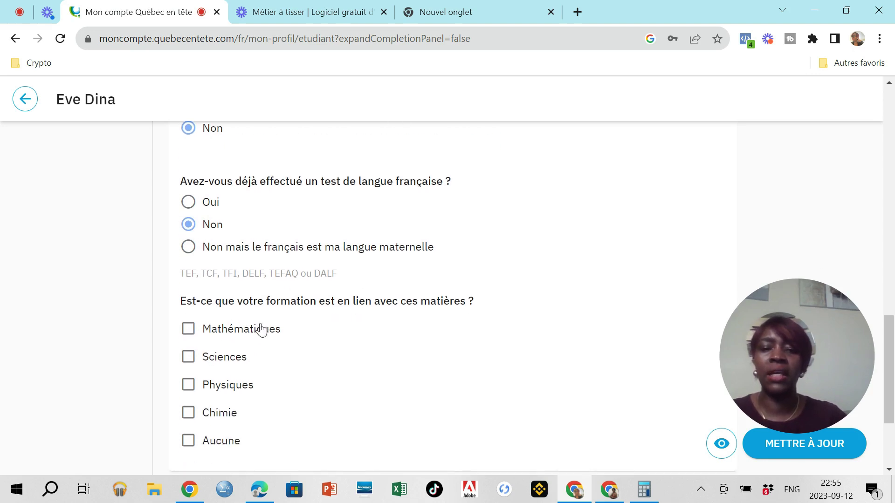
Step: Tick Mathématiques, Sciences, Physiques and Chimie as related subjects, then move to Finances
left_click(190, 331)
left_click(189, 358)
left_click(189, 386)
left_click(188, 412)
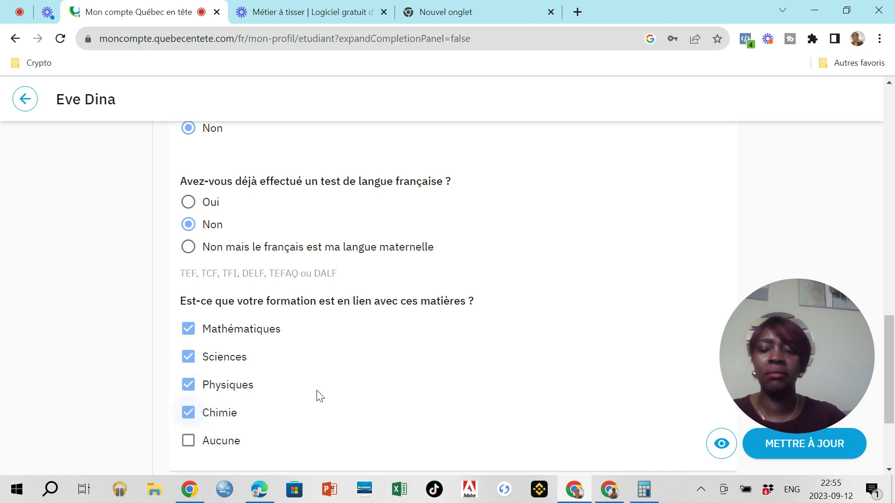
scroll(323, 394, "down", 3)
left_click(154, 353)
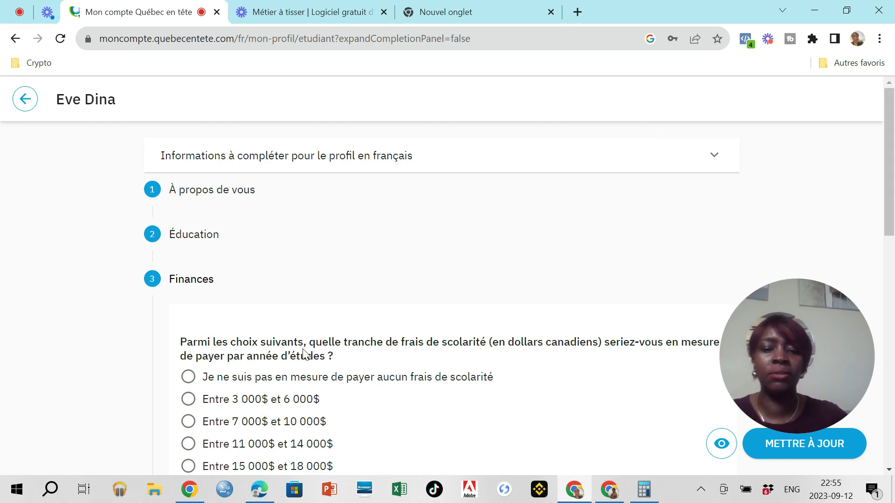
mouse_move(762, 390)
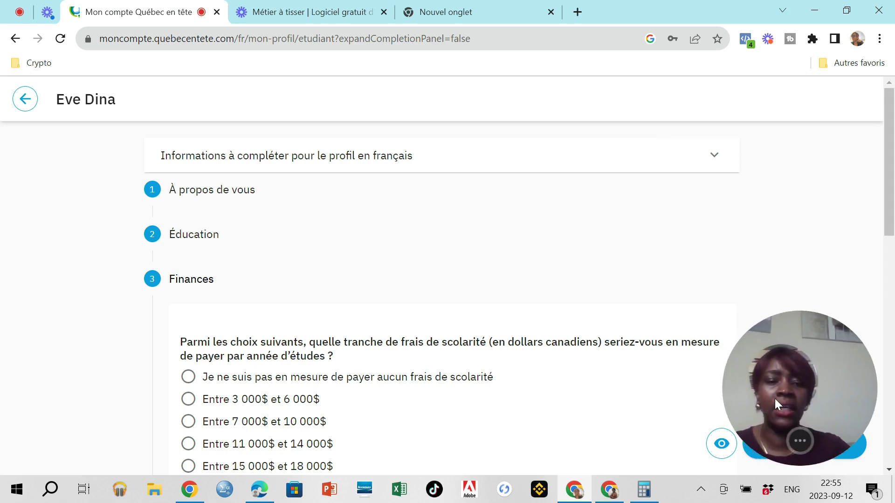
left_click_drag(806, 366, 827, 375)
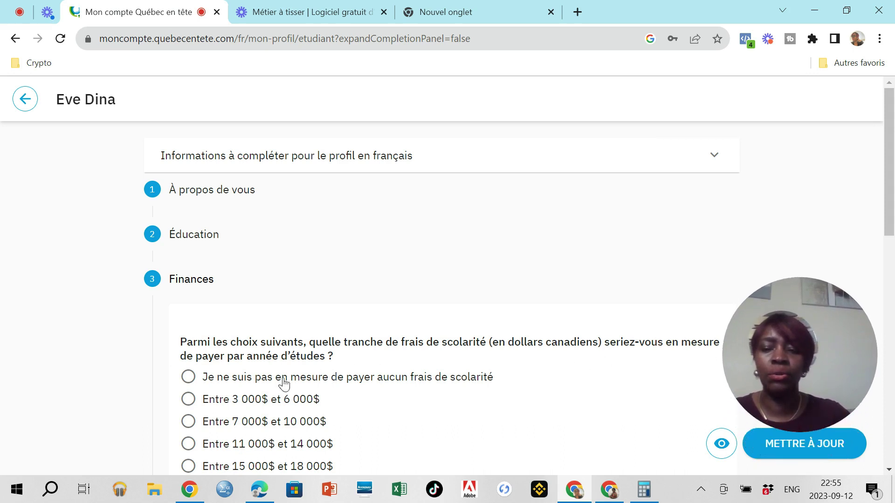